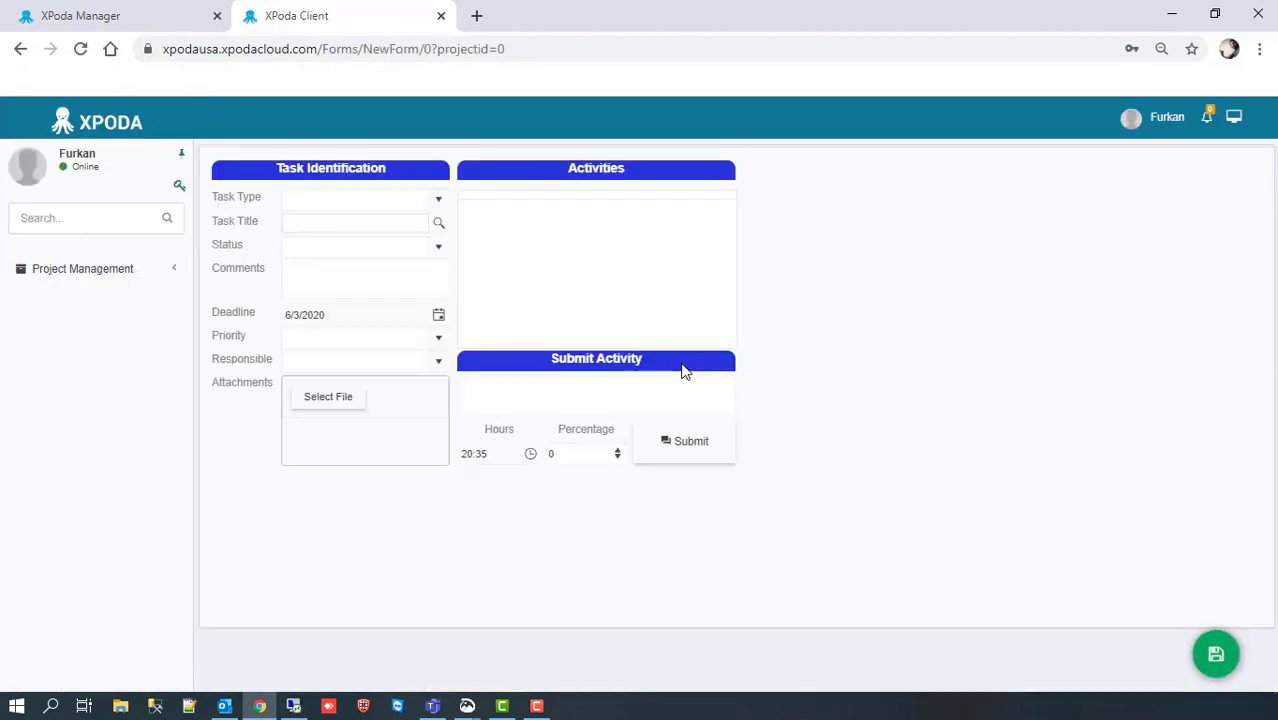
Step: Open the task form's Report File List from the save button's action stack
{"action": "mouse_move", "coordinate": [1218, 673]}
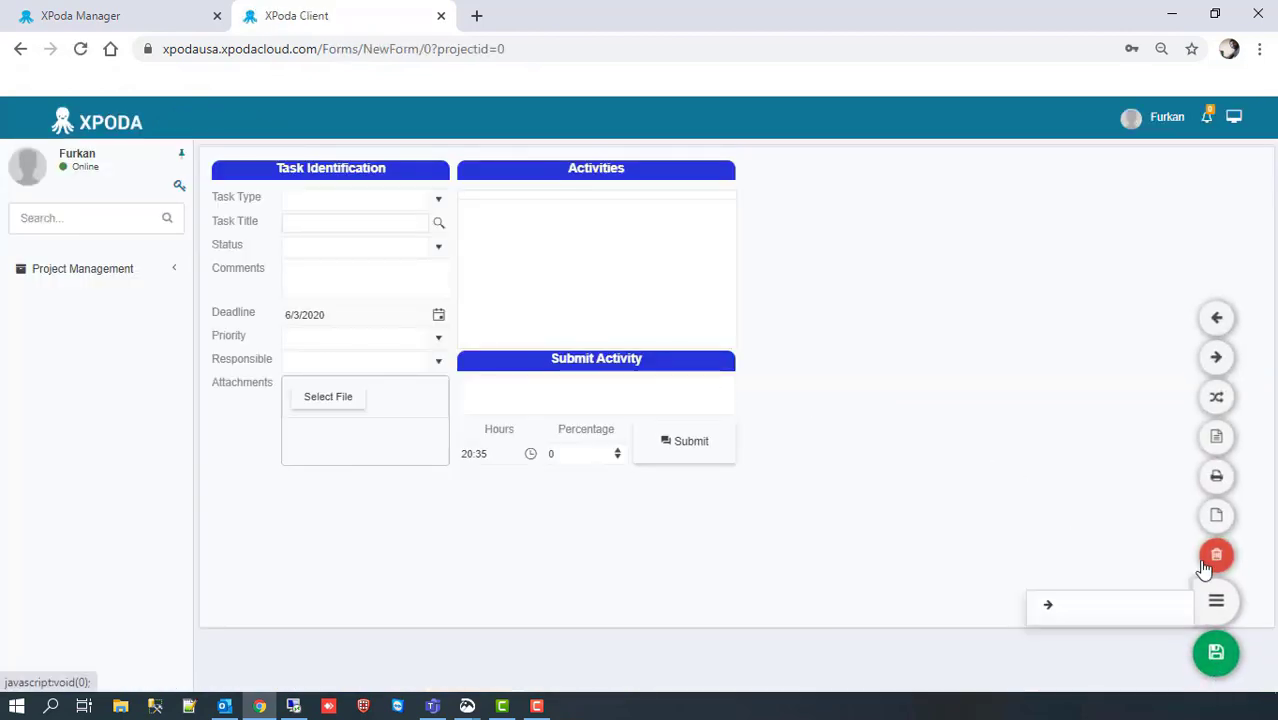
{"action": "left_click", "coordinate": [1220, 437]}
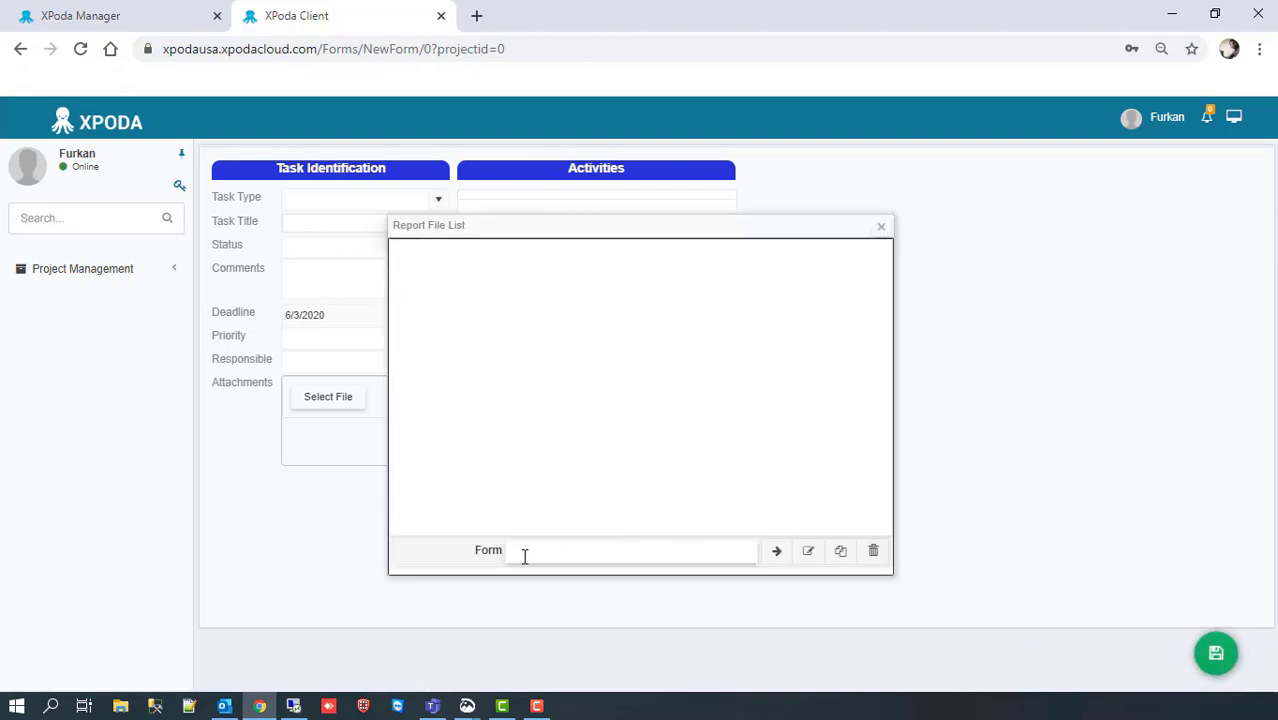
Step: Choose the Activities form and open a blank report for it in Form Dizayn
{"action": "left_click", "coordinate": [526, 556]}
{"action": "type", "text": "Activ"}
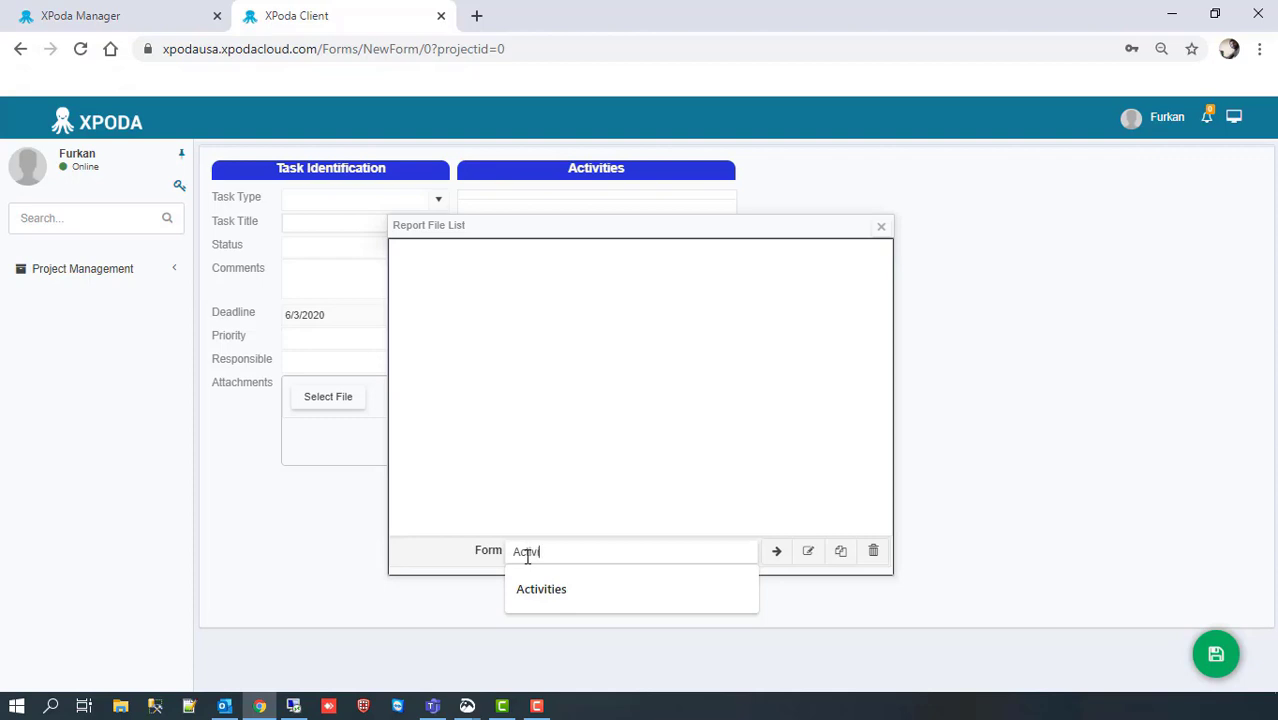
{"action": "type", "text": "ities"}
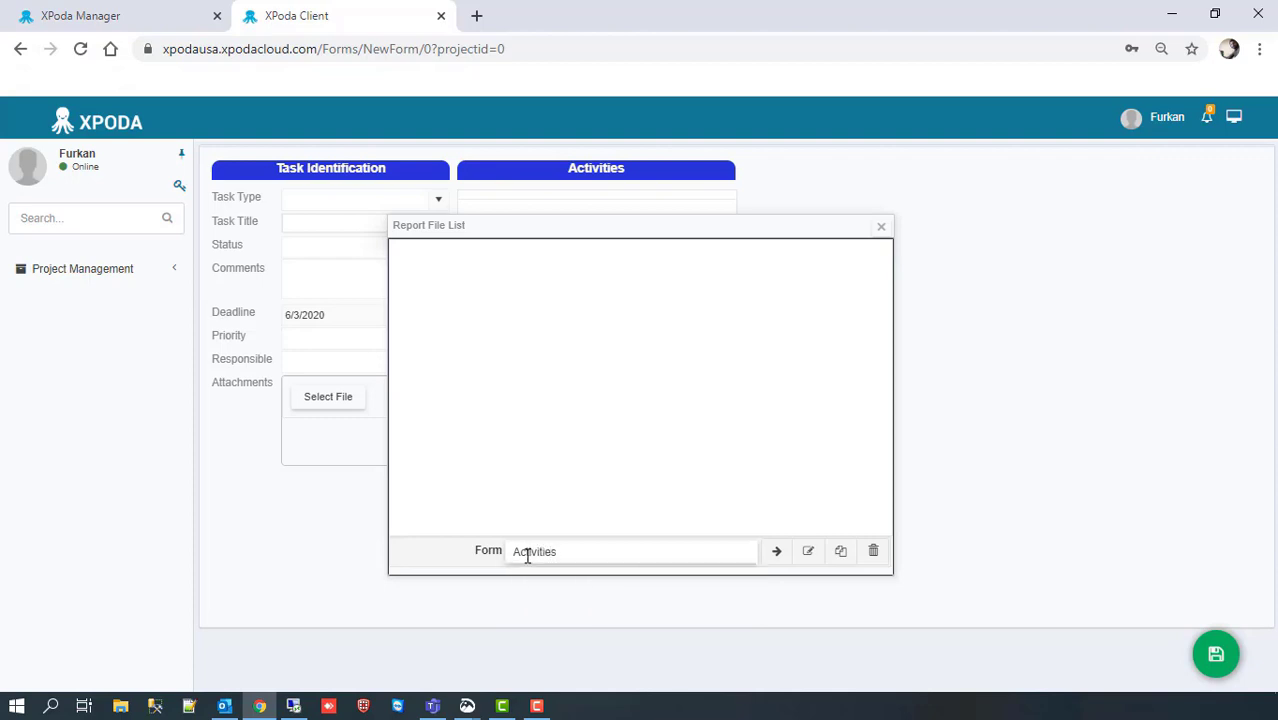
{"action": "left_click", "coordinate": [779, 559]}
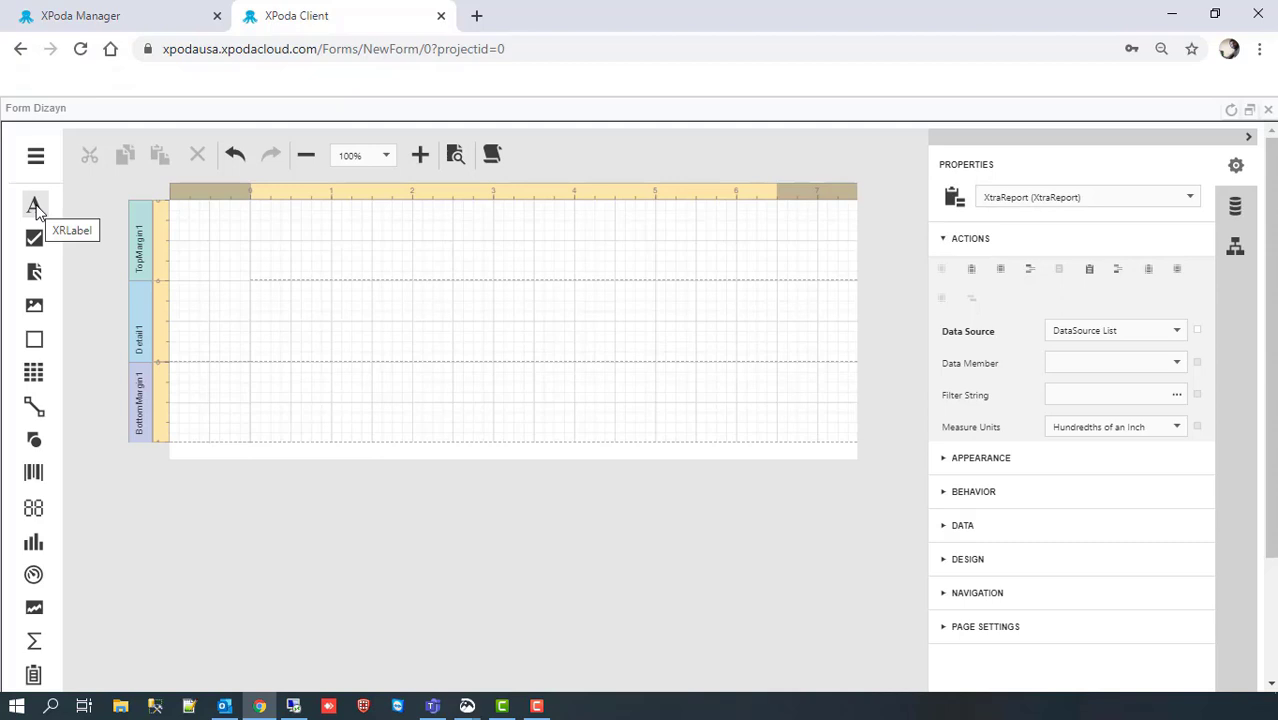
Step: Add a widened label to TopMargin1 reading 'Daily Activity Report'
{"action": "left_click_drag", "start_coordinate": [35, 207], "coordinate": [372, 210]}
{"action": "left_click_drag", "start_coordinate": [452, 215], "coordinate": [621, 219]}
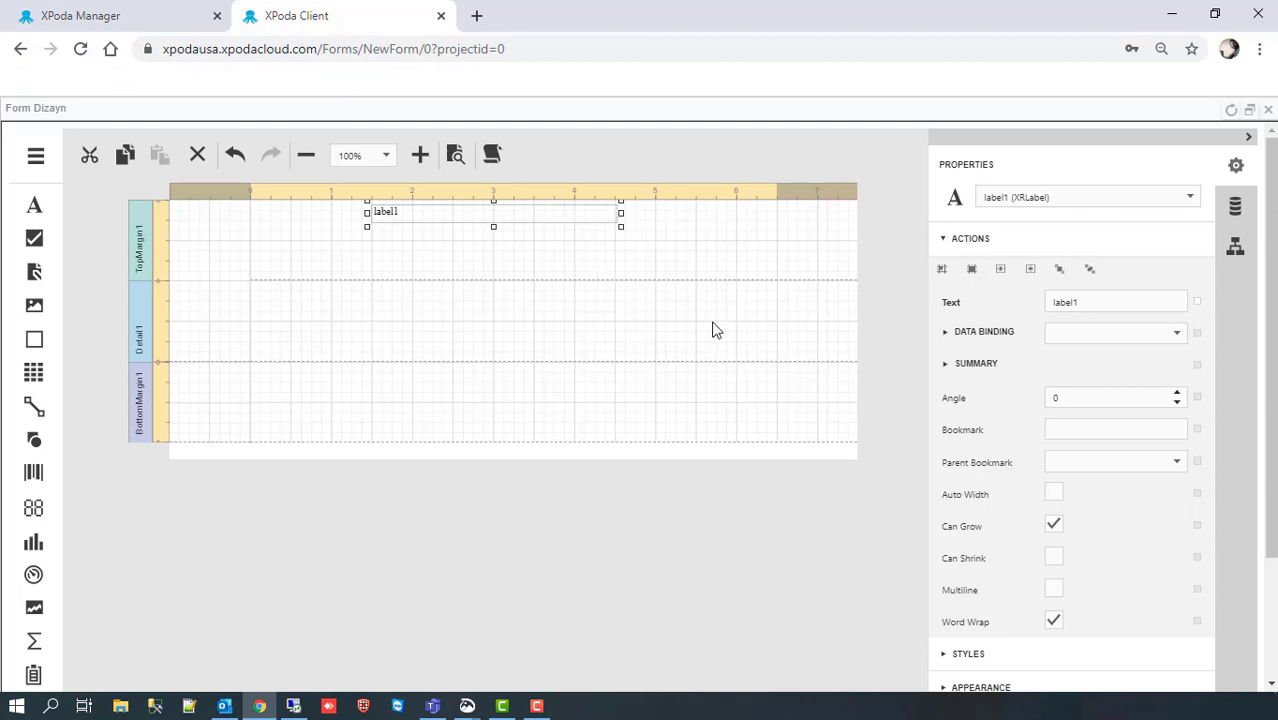
{"action": "double_click", "coordinate": [1097, 302]}
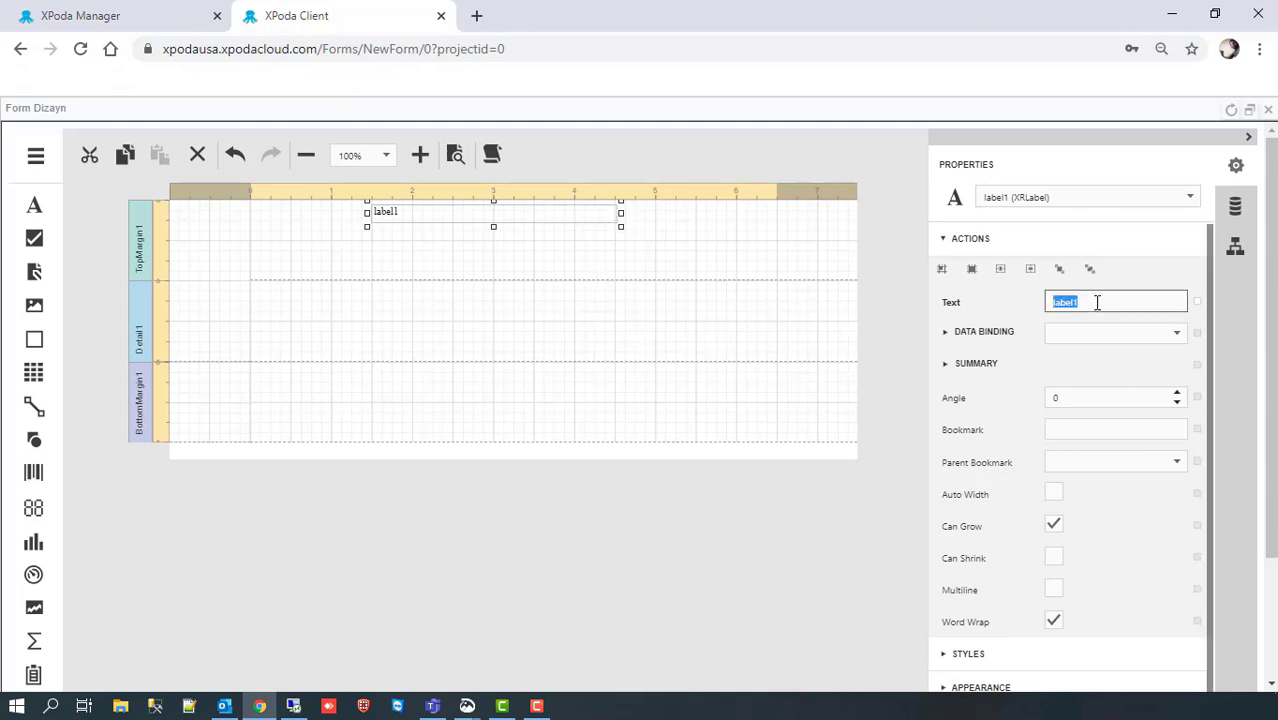
{"action": "type", "text": "Daily Activity Report"}
{"action": "key", "text": "Return"}
Step: Give the title borders on all sides and a 12-point bold font
{"action": "left_click", "coordinate": [945, 240]}
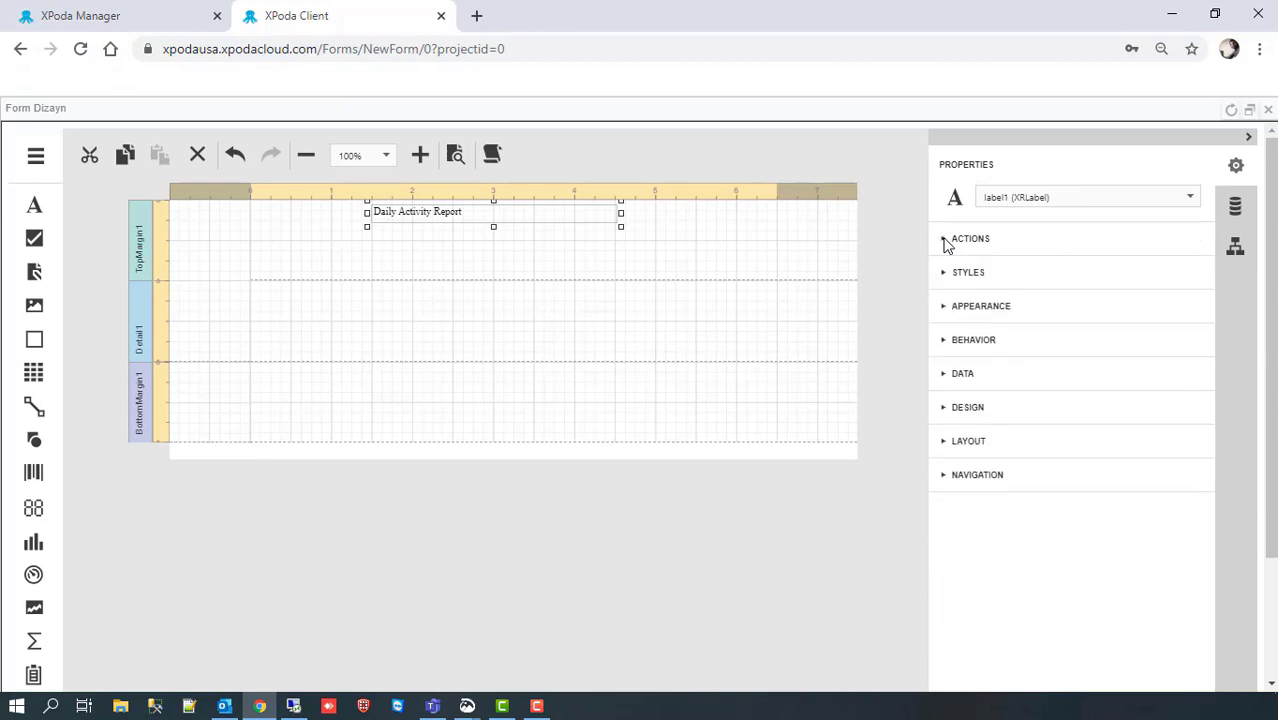
{"action": "left_click", "coordinate": [945, 308]}
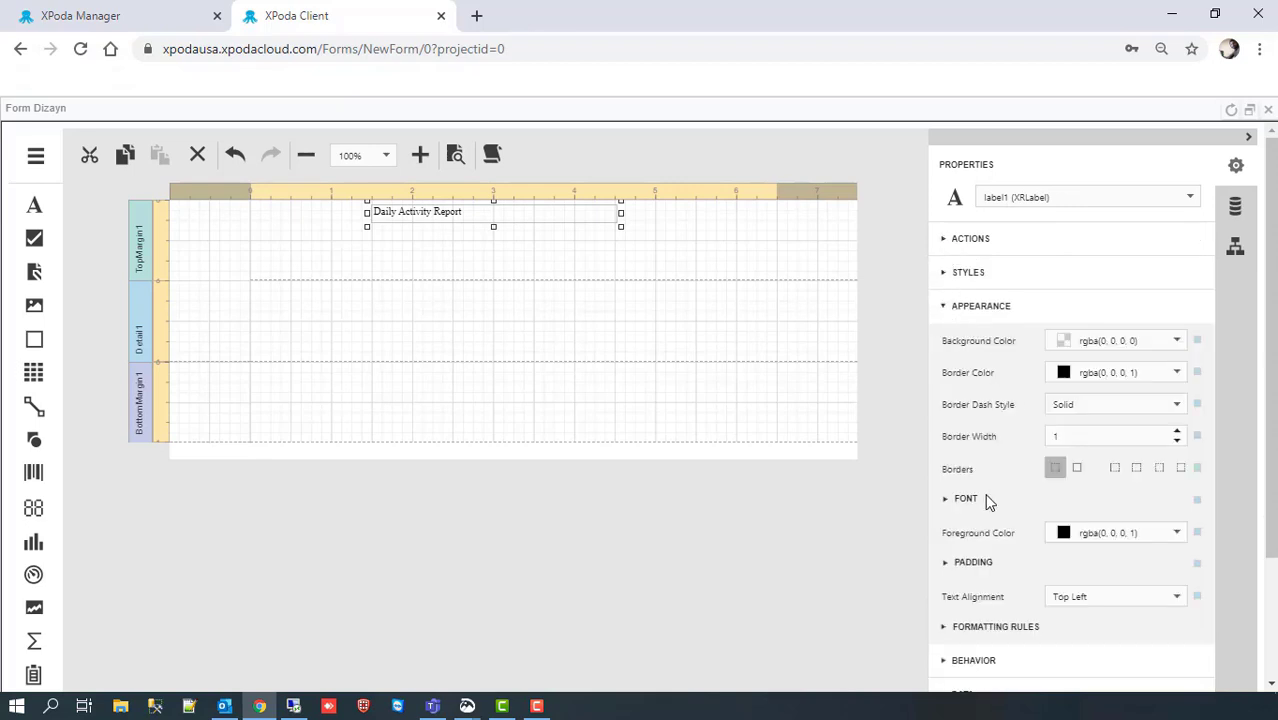
{"action": "left_click", "coordinate": [1077, 468]}
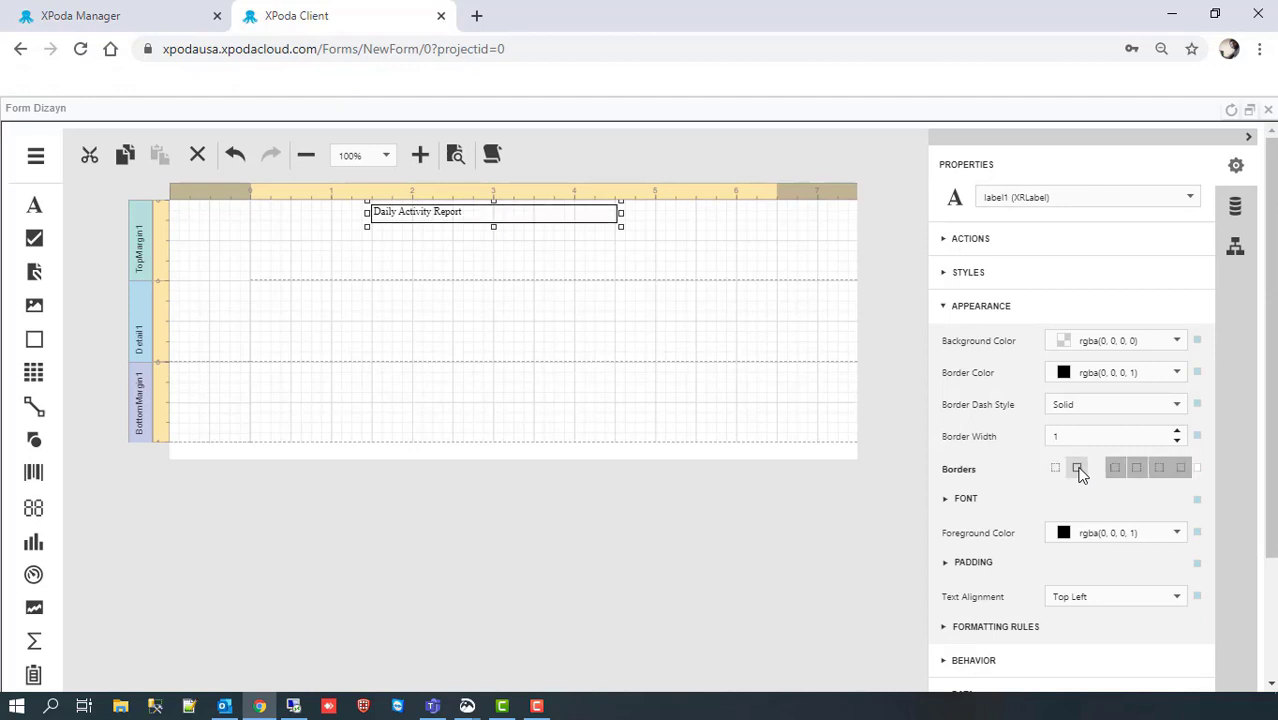
{"action": "left_click", "coordinate": [948, 499]}
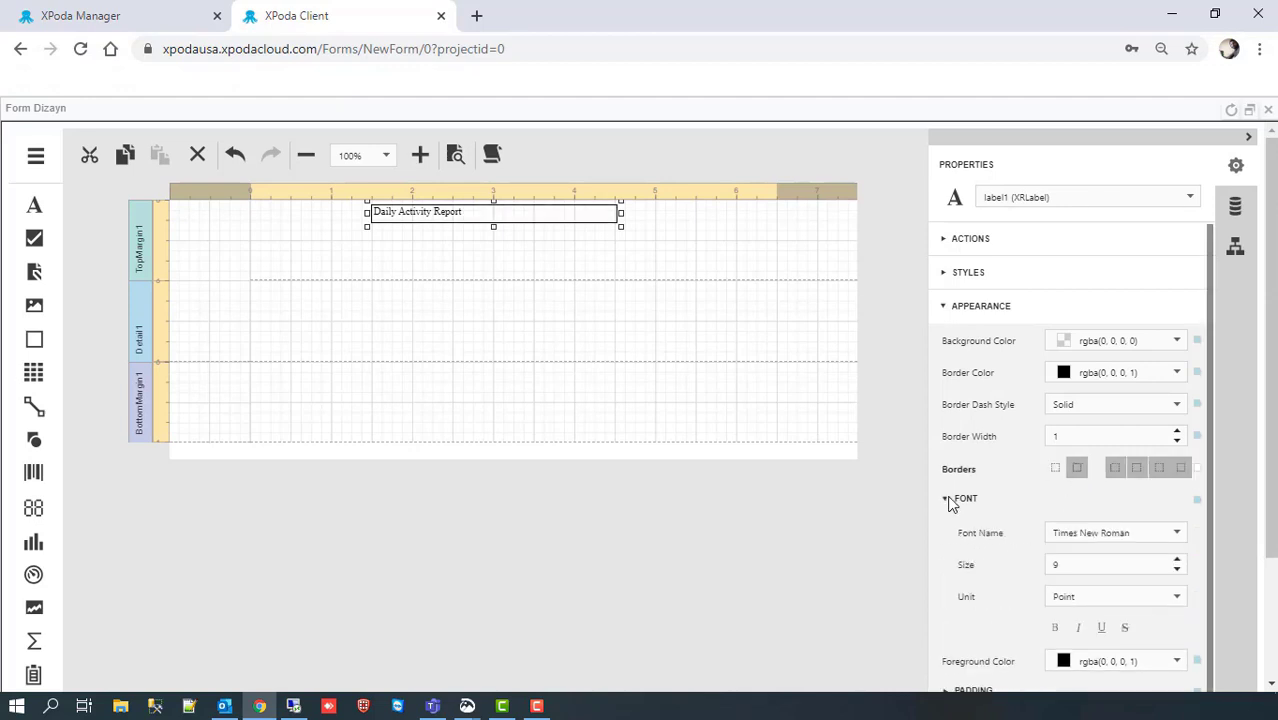
{"action": "left_click", "coordinate": [1176, 562]}
{"action": "left_click", "coordinate": [1176, 562]}
{"action": "left_click", "coordinate": [1177, 562]}
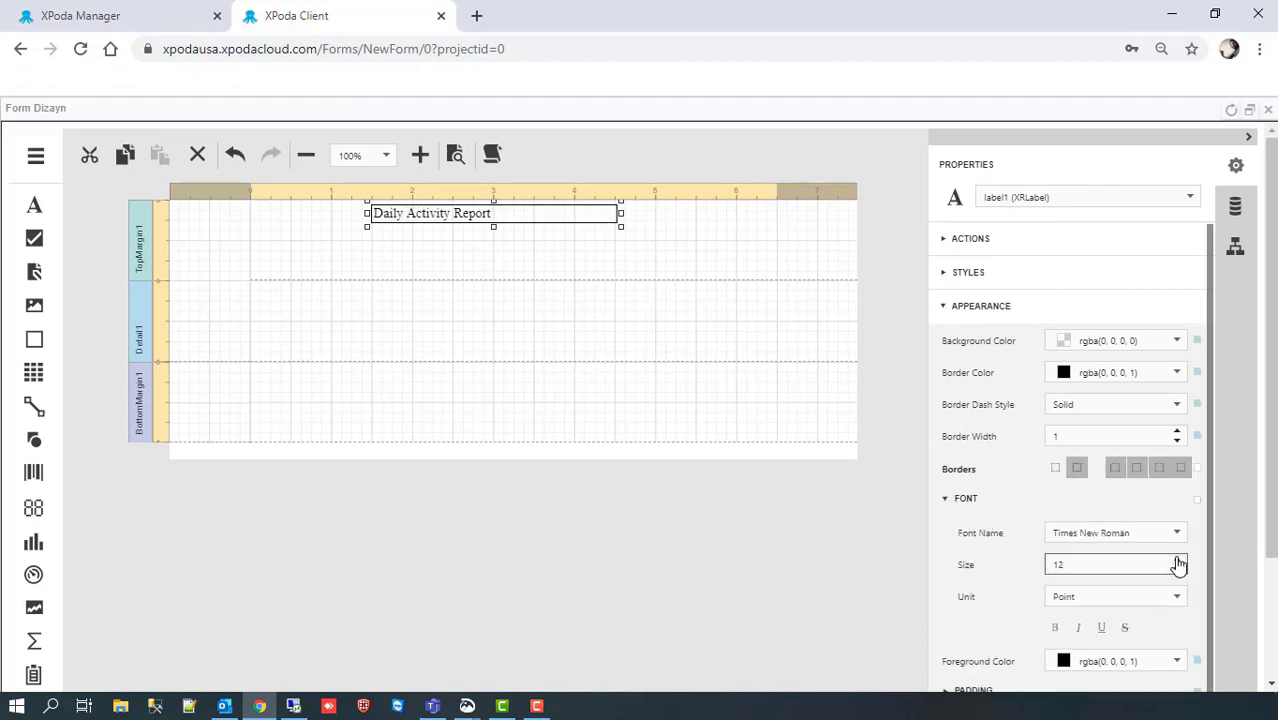
{"action": "left_click", "coordinate": [1054, 627]}
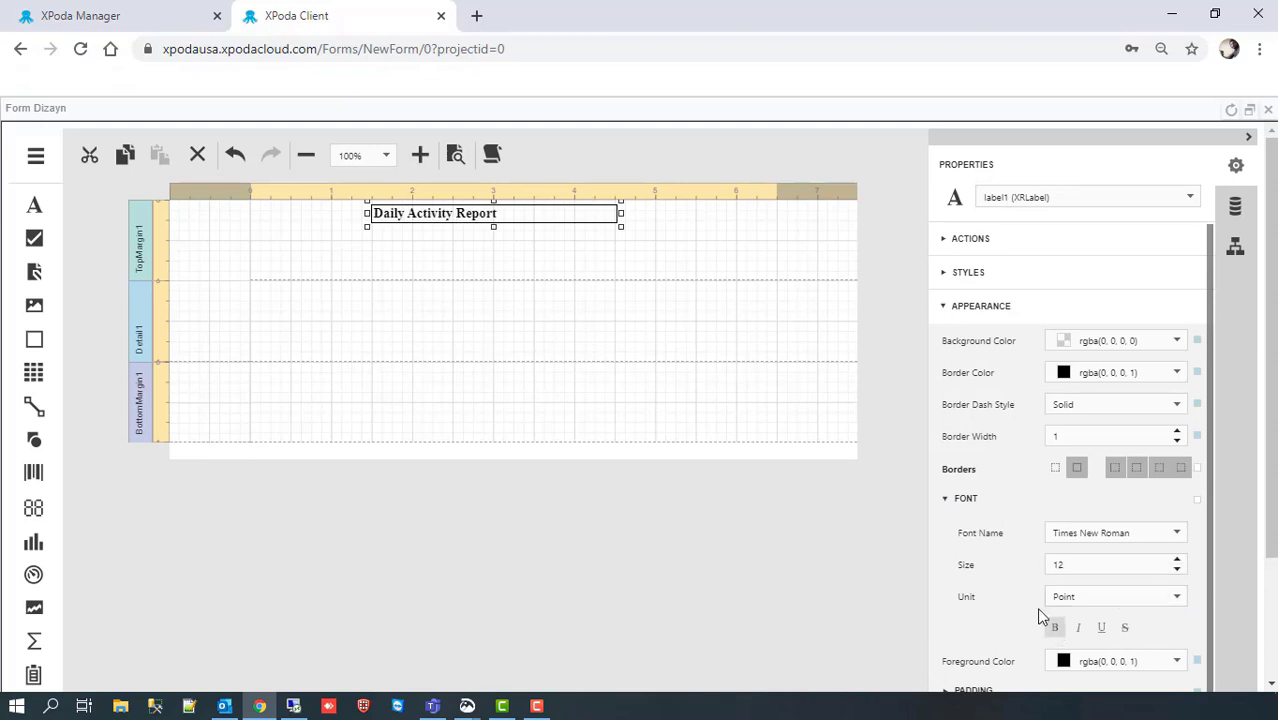
Step: Set the title's text alignment to Middle Center
{"action": "left_click", "coordinate": [947, 500]}
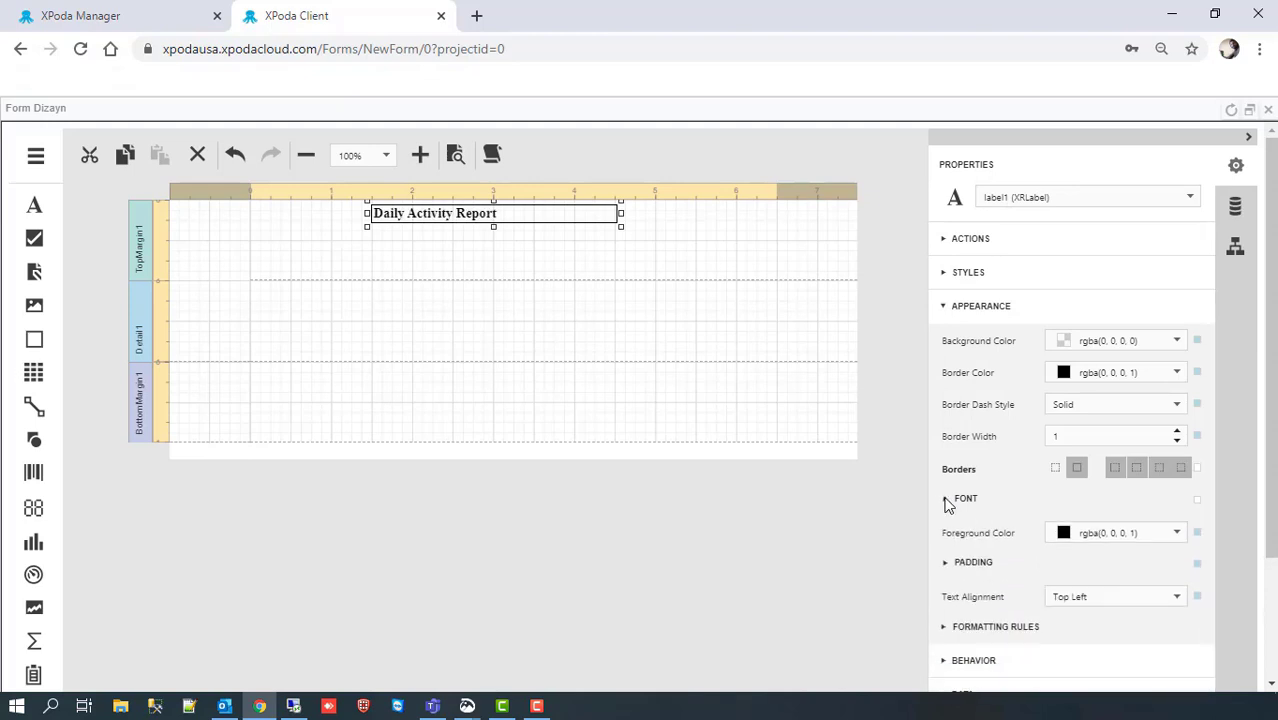
{"action": "left_click", "coordinate": [1174, 596]}
{"action": "left_click", "coordinate": [1072, 382]}
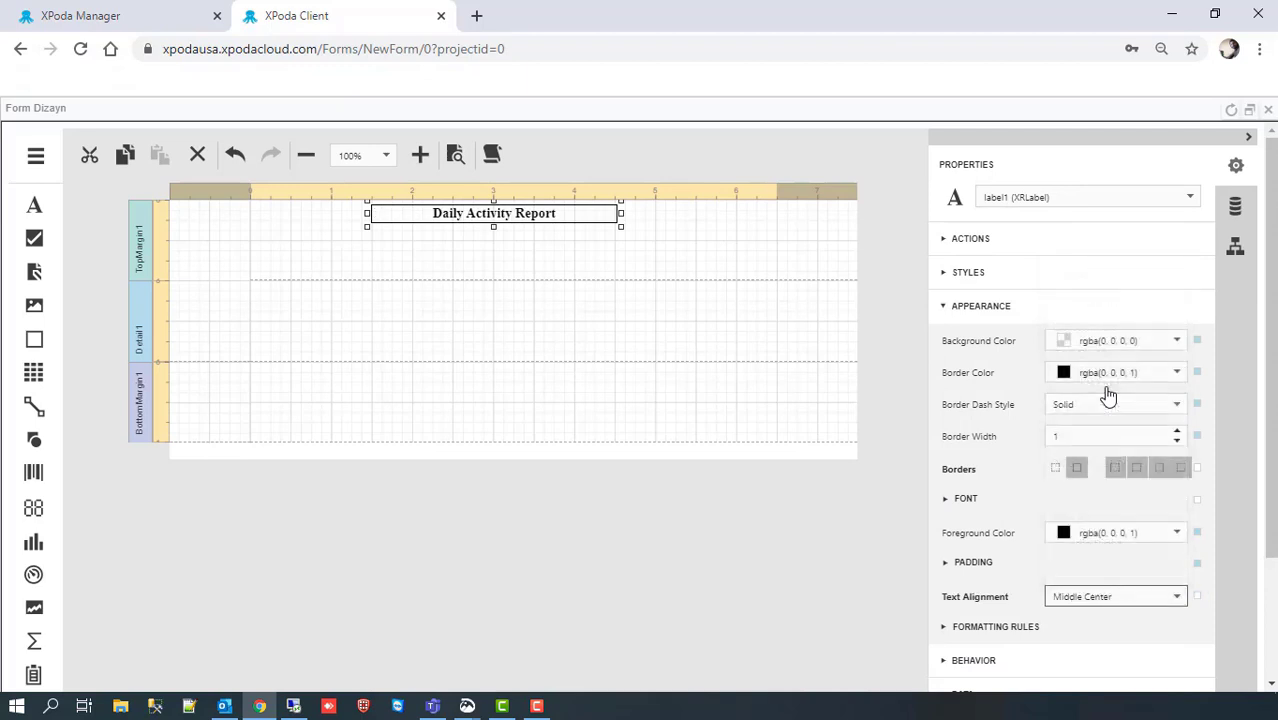
{"action": "left_click", "coordinate": [948, 308]}
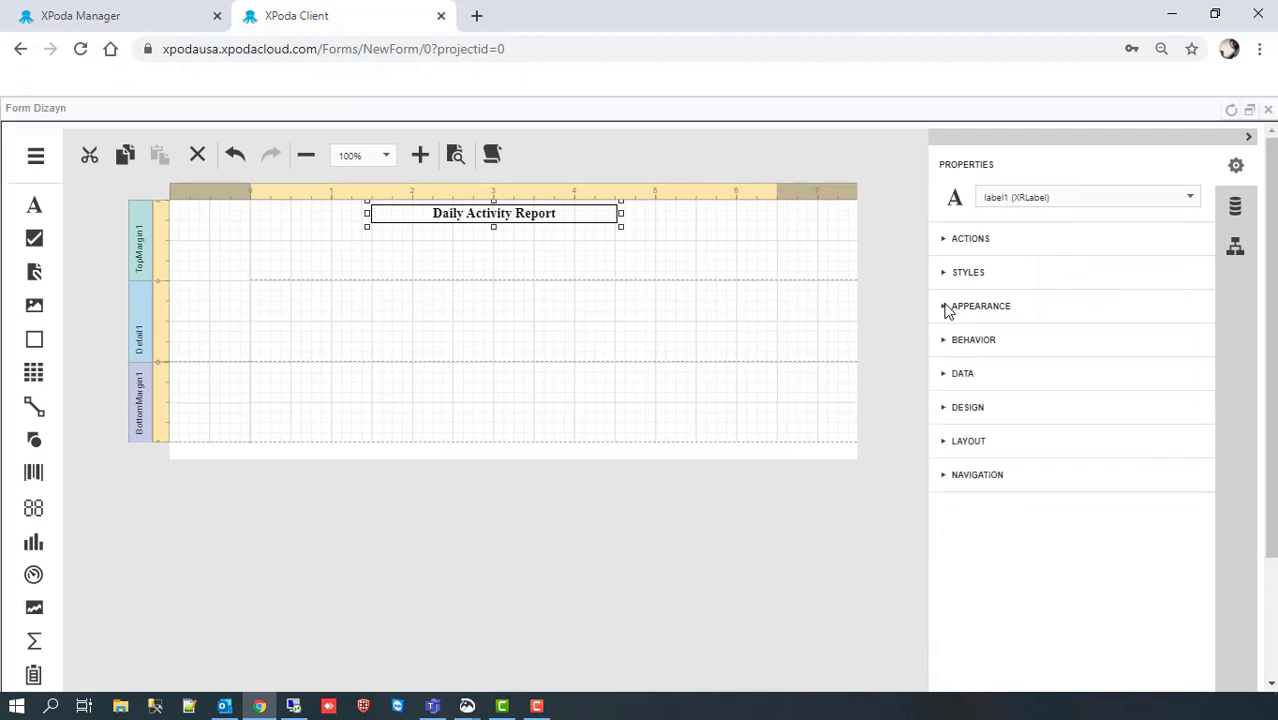
{"action": "left_click", "coordinate": [500, 277]}
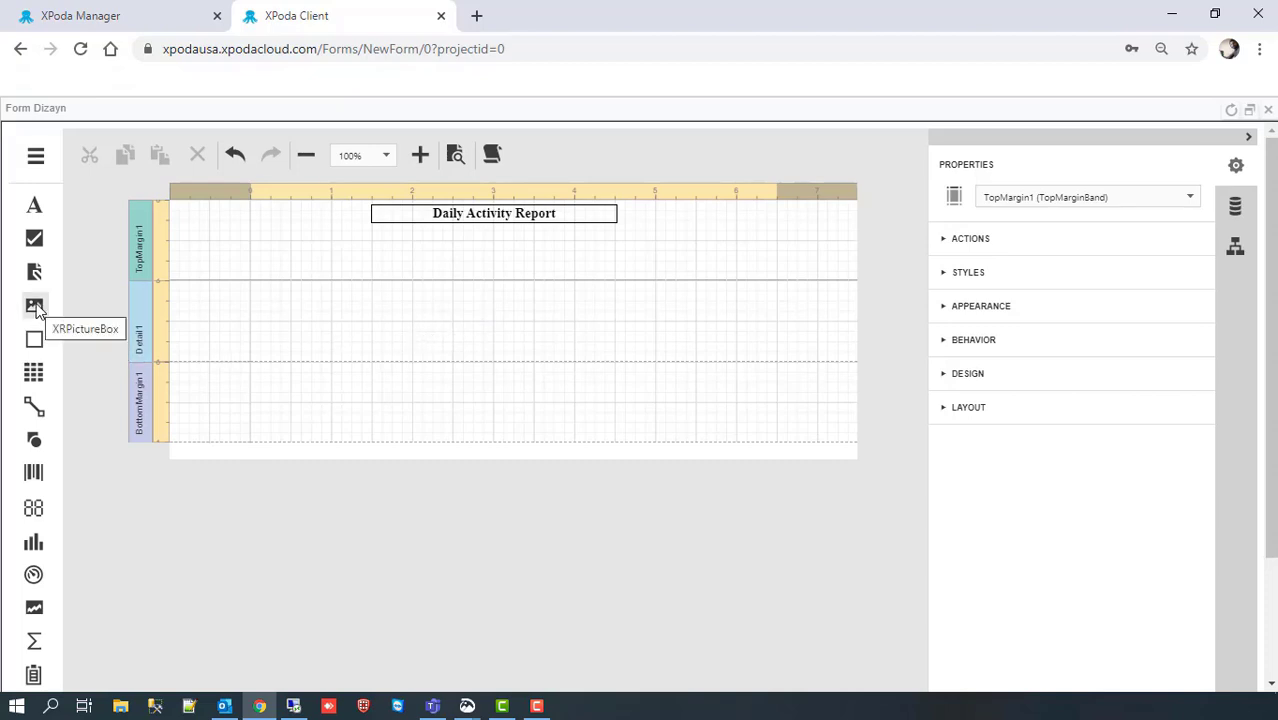
Step: Place a shortened picture box beside the title and drop a table below the title
{"action": "left_click_drag", "start_coordinate": [35, 309], "coordinate": [658, 209]}
{"action": "left_click_drag", "start_coordinate": [693, 288], "coordinate": [703, 223]}
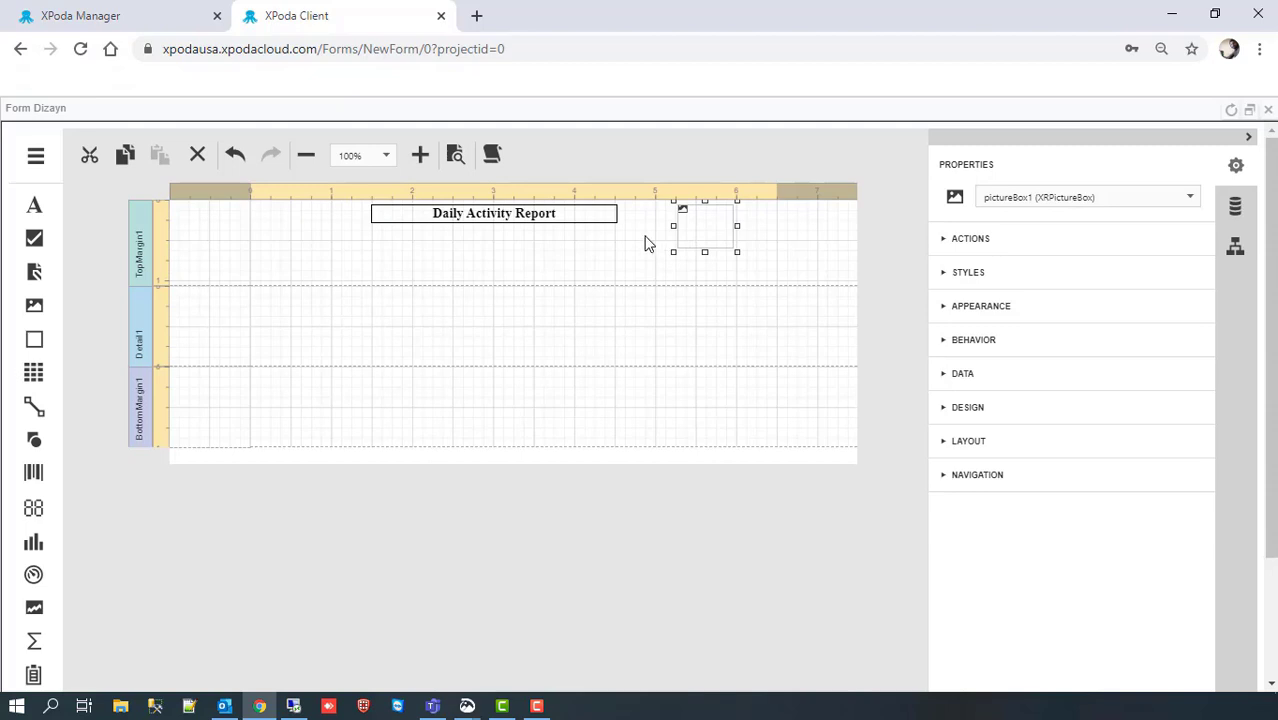
{"action": "left_click", "coordinate": [618, 262]}
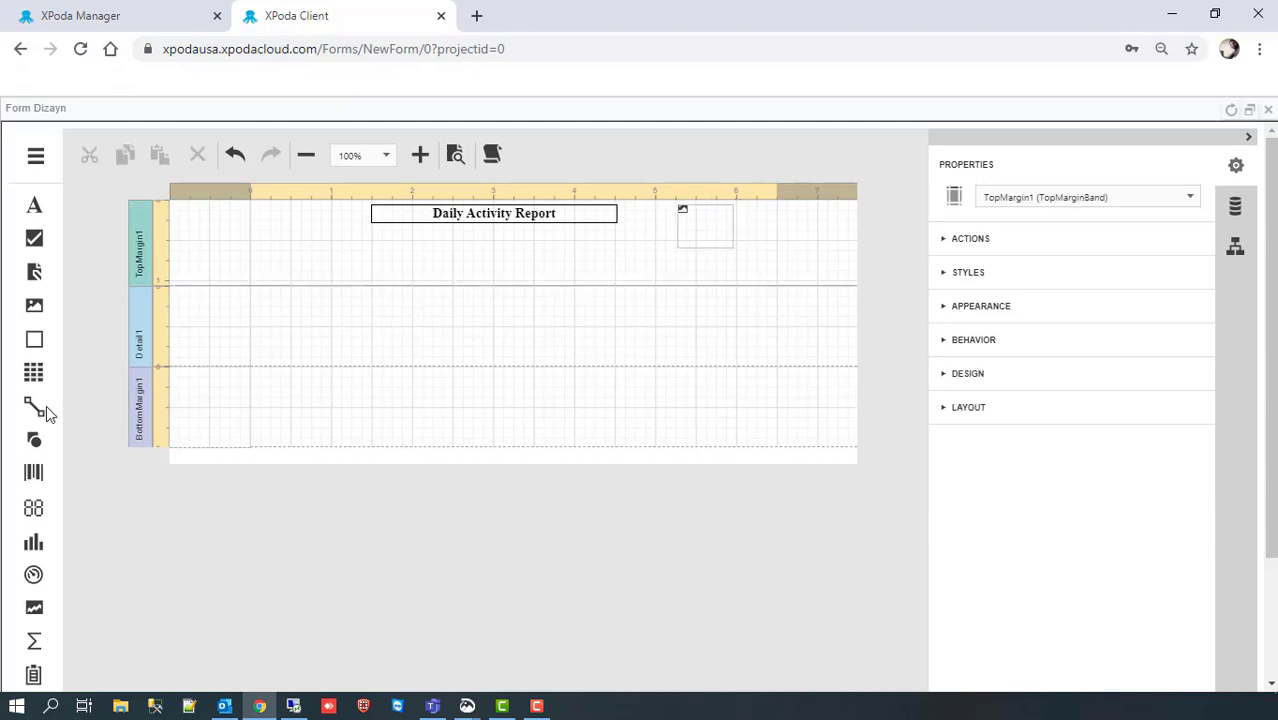
{"action": "left_click_drag", "start_coordinate": [34, 374], "coordinate": [255, 273]}
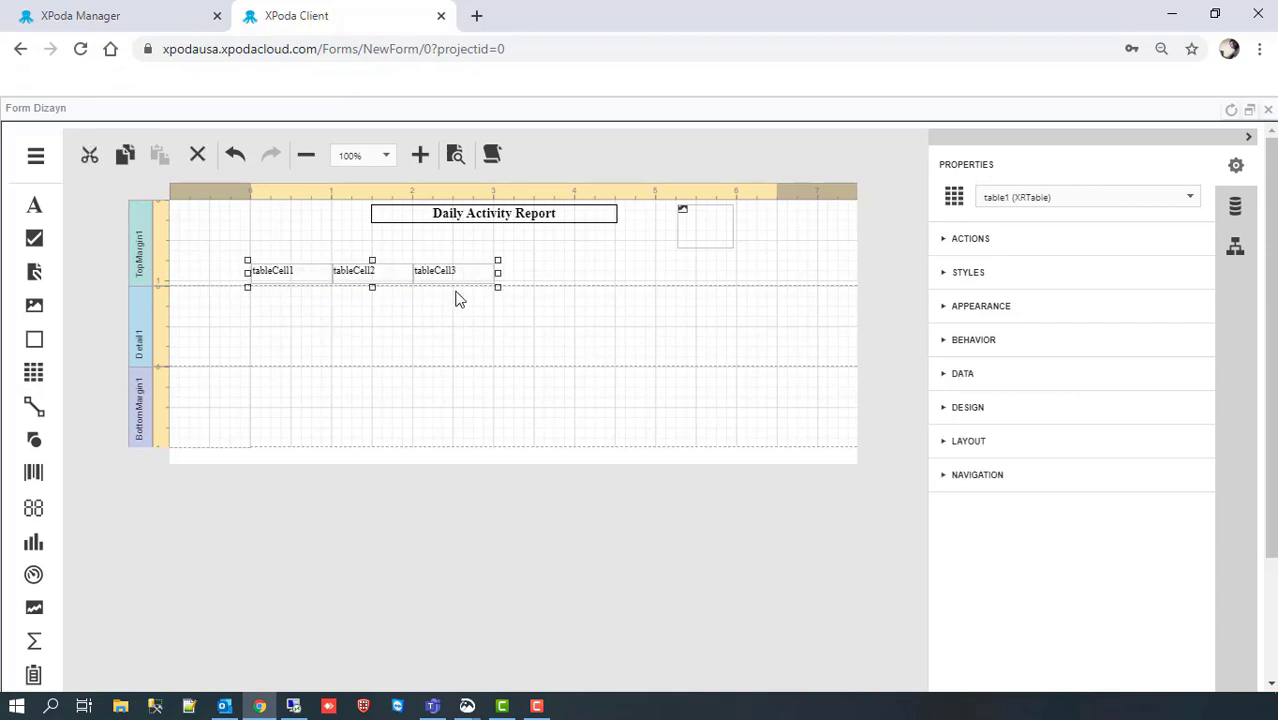
Step: Widen the top table and add a matching full-width table to the Detail1 band
{"action": "left_click_drag", "start_coordinate": [498, 273], "coordinate": [722, 268]}
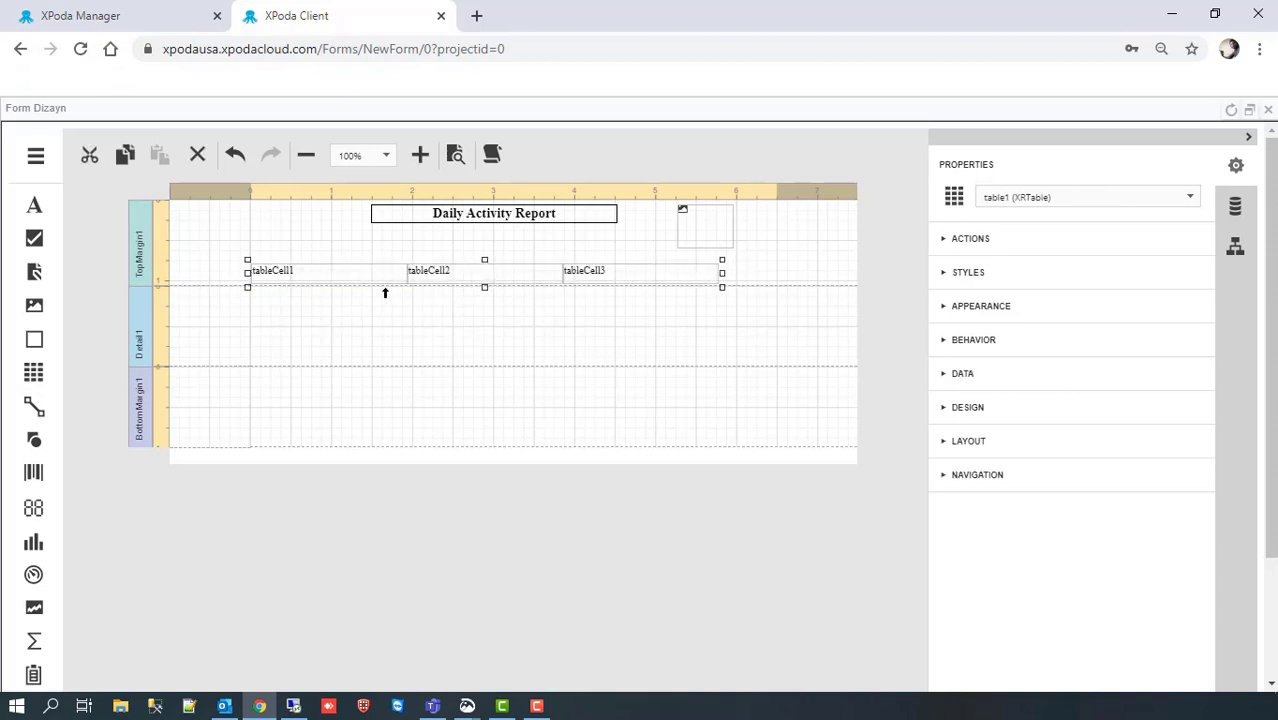
{"action": "left_click", "coordinate": [315, 299]}
{"action": "left_click_drag", "start_coordinate": [33, 372], "coordinate": [256, 298]}
{"action": "left_click_drag", "start_coordinate": [495, 294], "coordinate": [720, 294]}
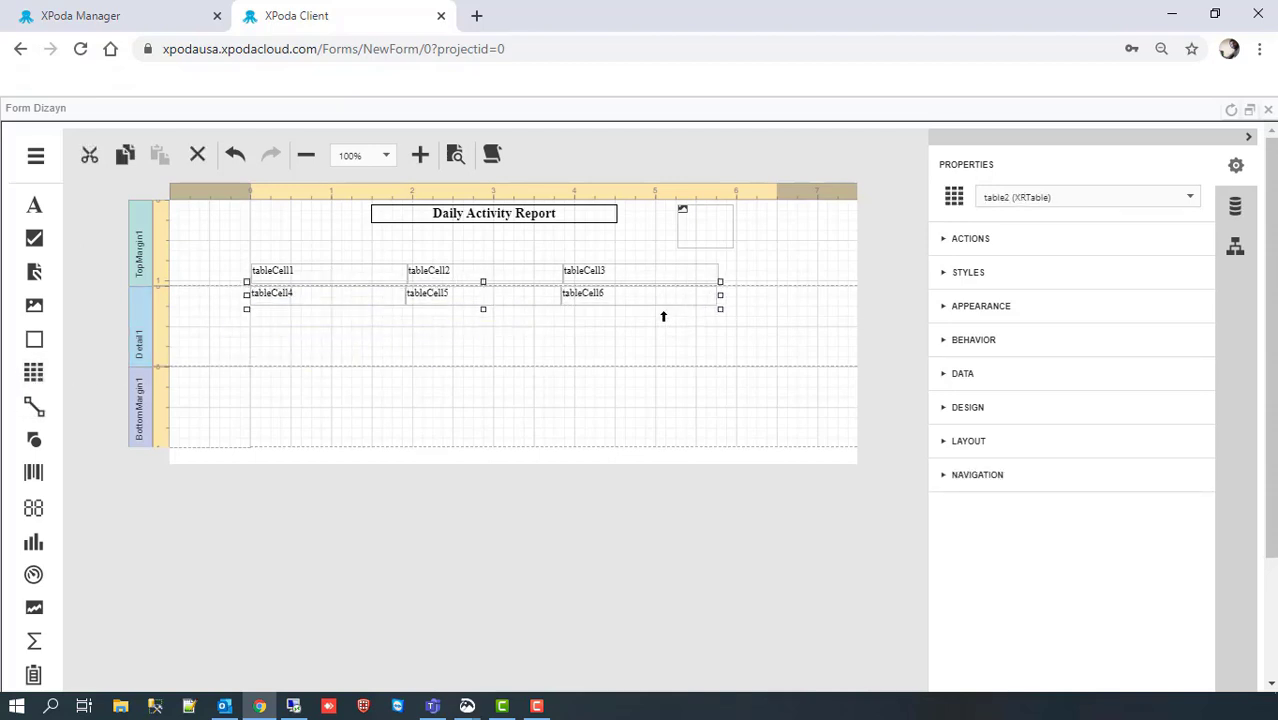
{"action": "left_click", "coordinate": [310, 278]}
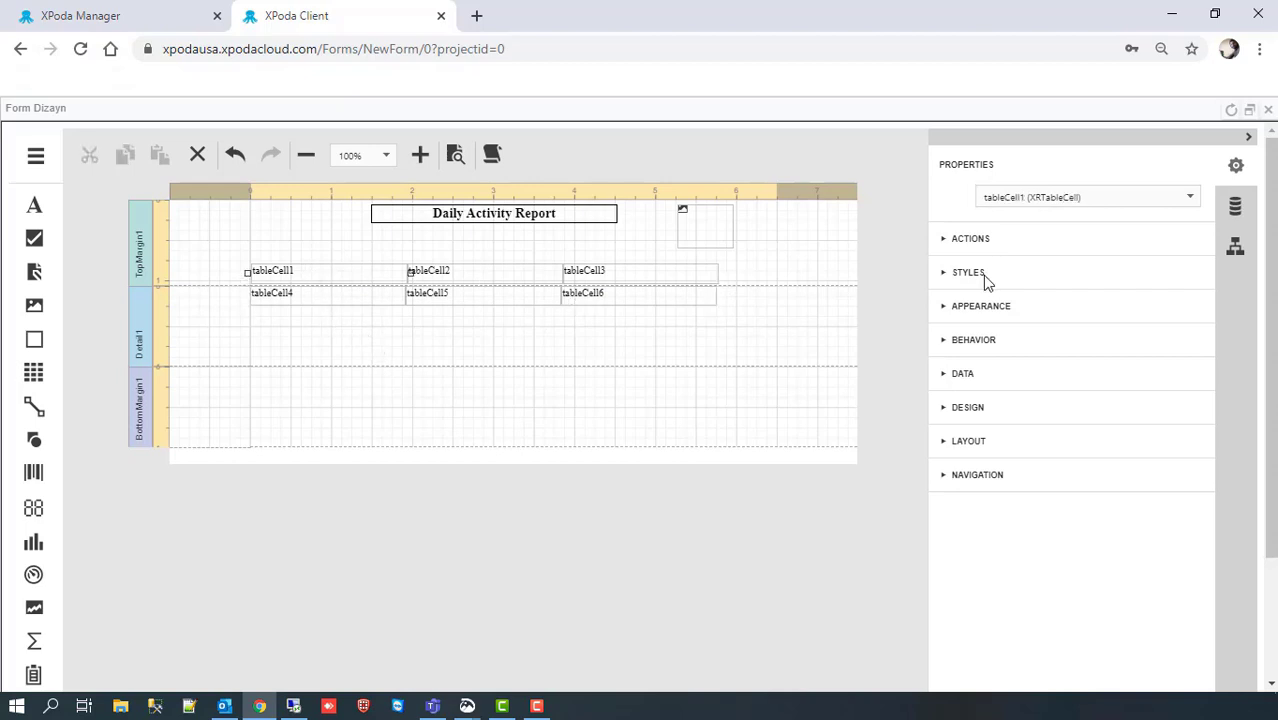
Step: Set tableCell1's text to 'Responsible' and its width to 120
{"action": "left_click", "coordinate": [946, 240]}
{"action": "left_click", "coordinate": [1098, 330]}
{"action": "left_click_drag", "start_coordinate": [1098, 330], "coordinate": [1046, 332]}
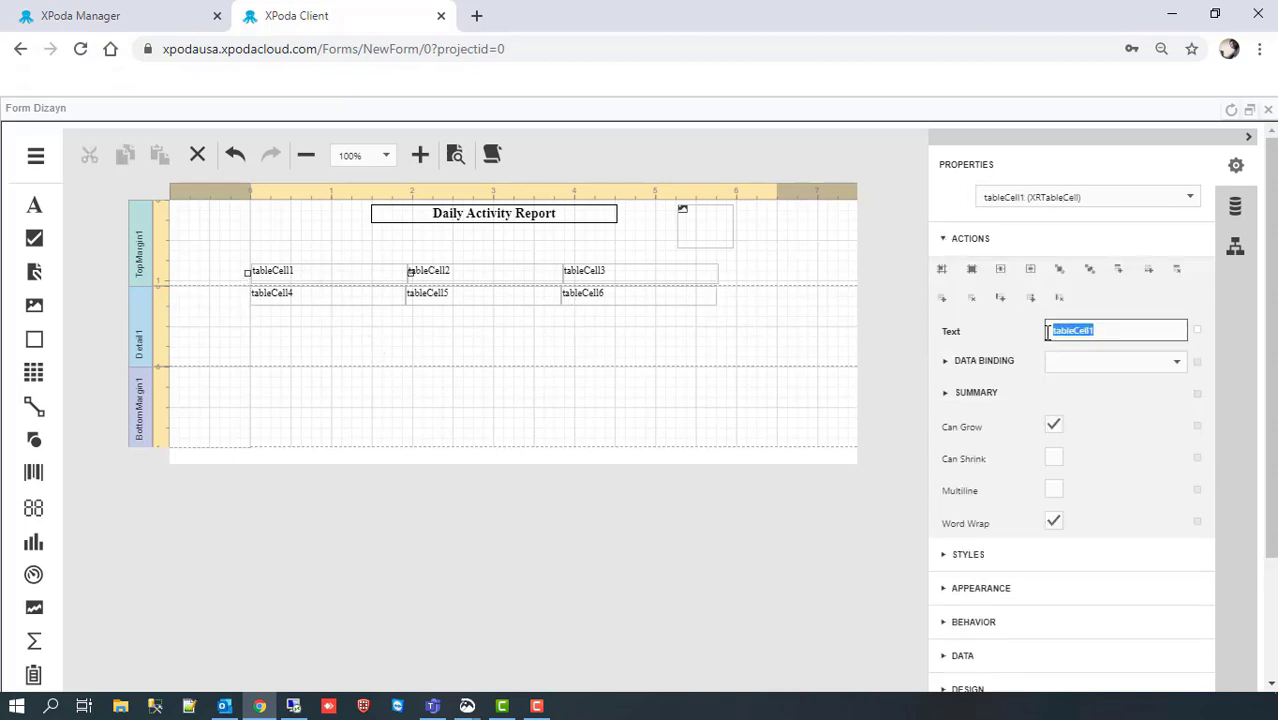
{"action": "type", "text": "Responsible"}
{"action": "left_click", "coordinate": [950, 238]}
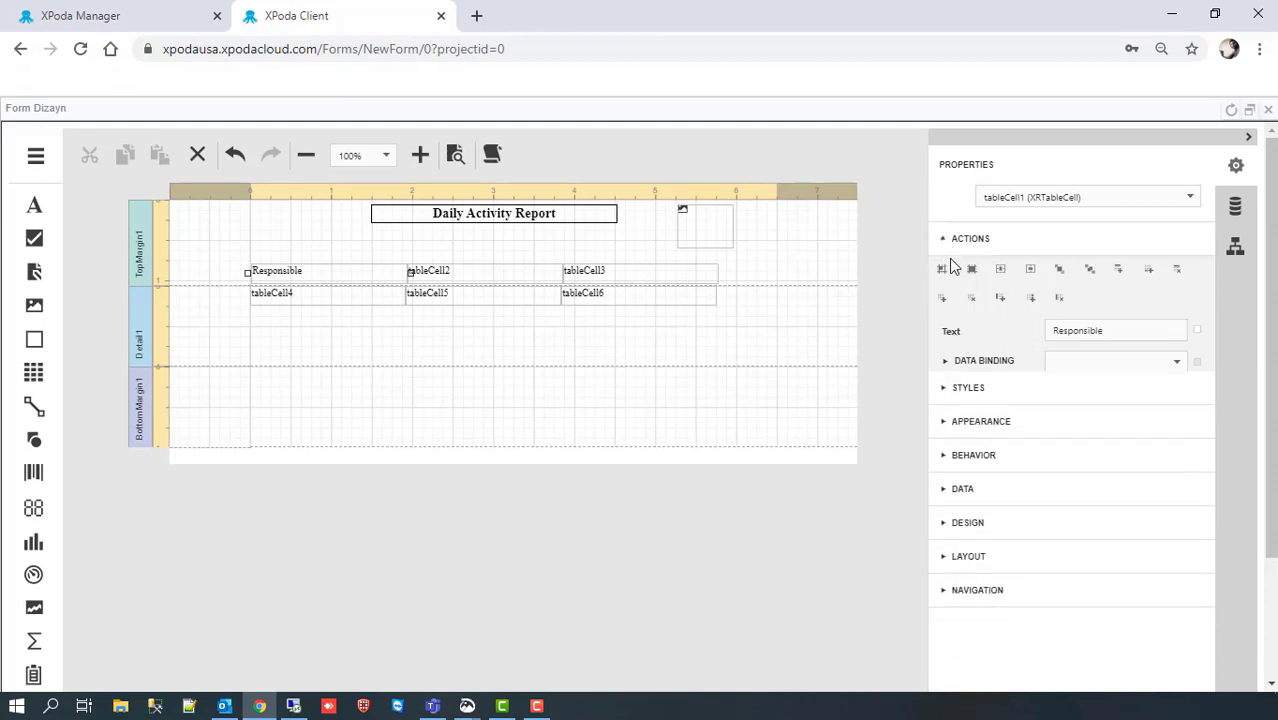
{"action": "left_click", "coordinate": [943, 447]}
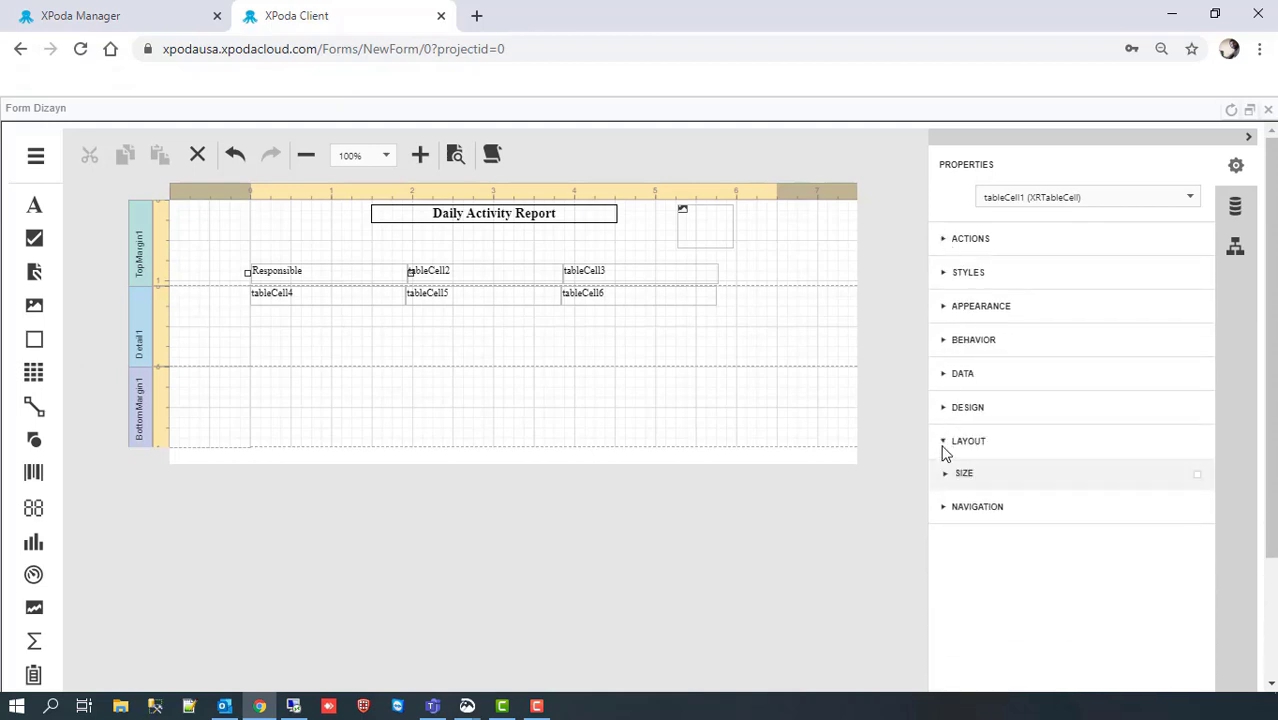
{"action": "left_click", "coordinate": [946, 477]}
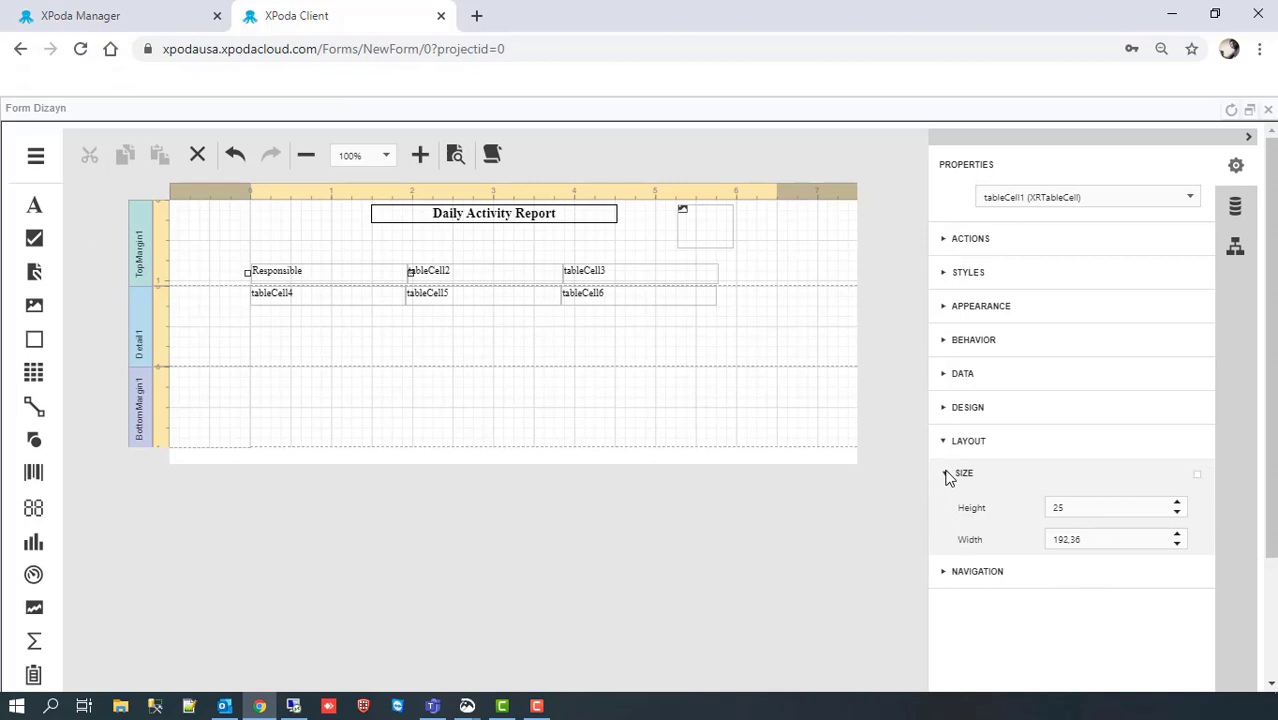
{"action": "left_click", "coordinate": [1096, 538]}
{"action": "double_click", "coordinate": [1096, 538]}
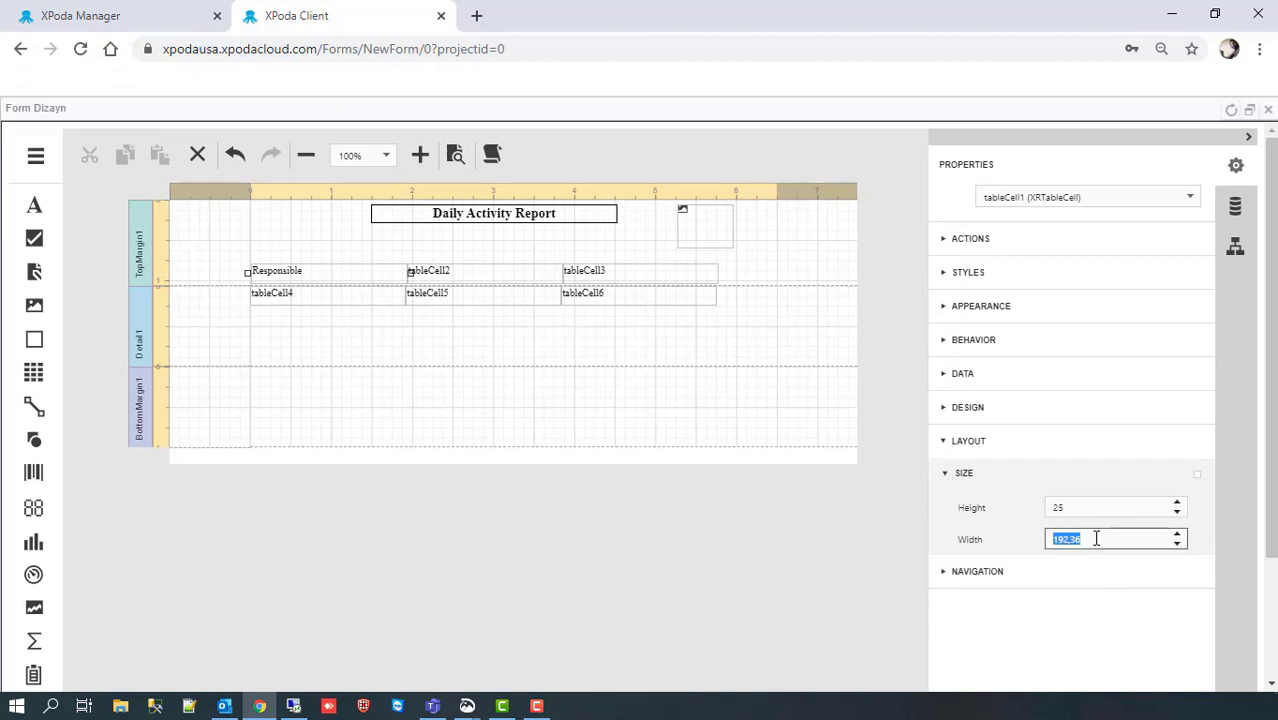
{"action": "type", "text": "120"}
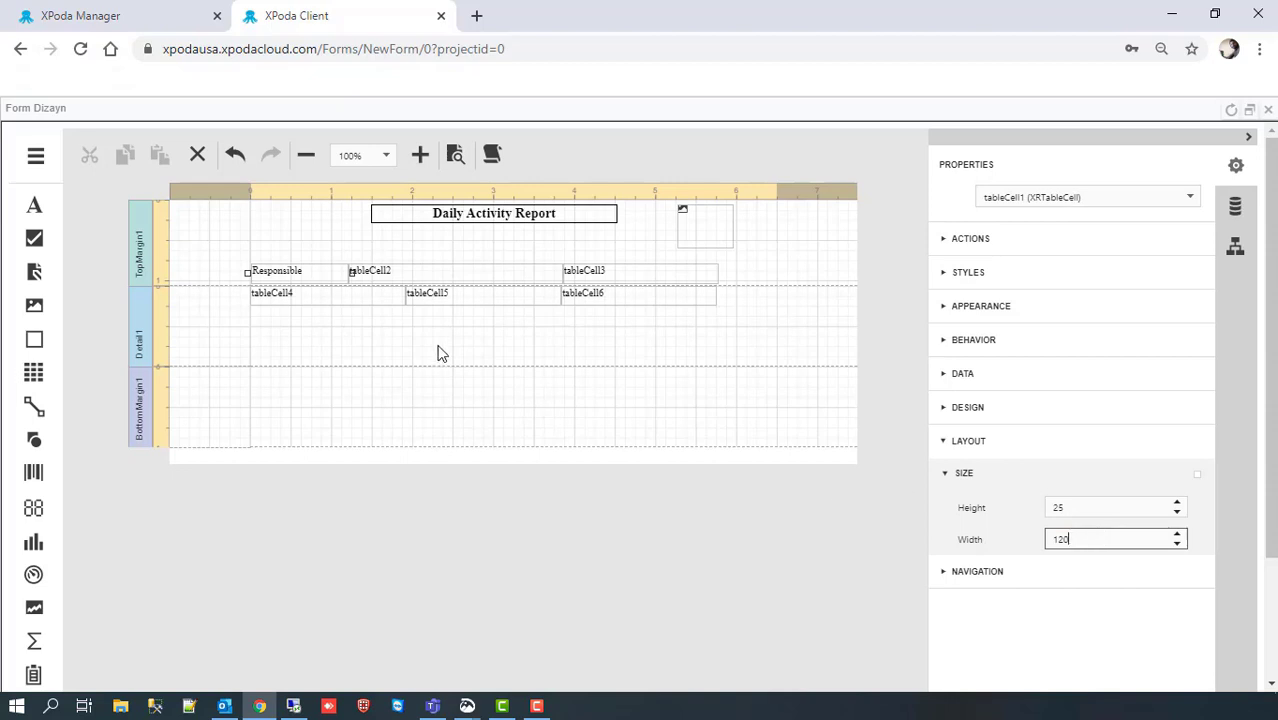
Step: Rename tableCell2 to 'Task' and set its width to 140
{"action": "left_click", "coordinate": [401, 273]}
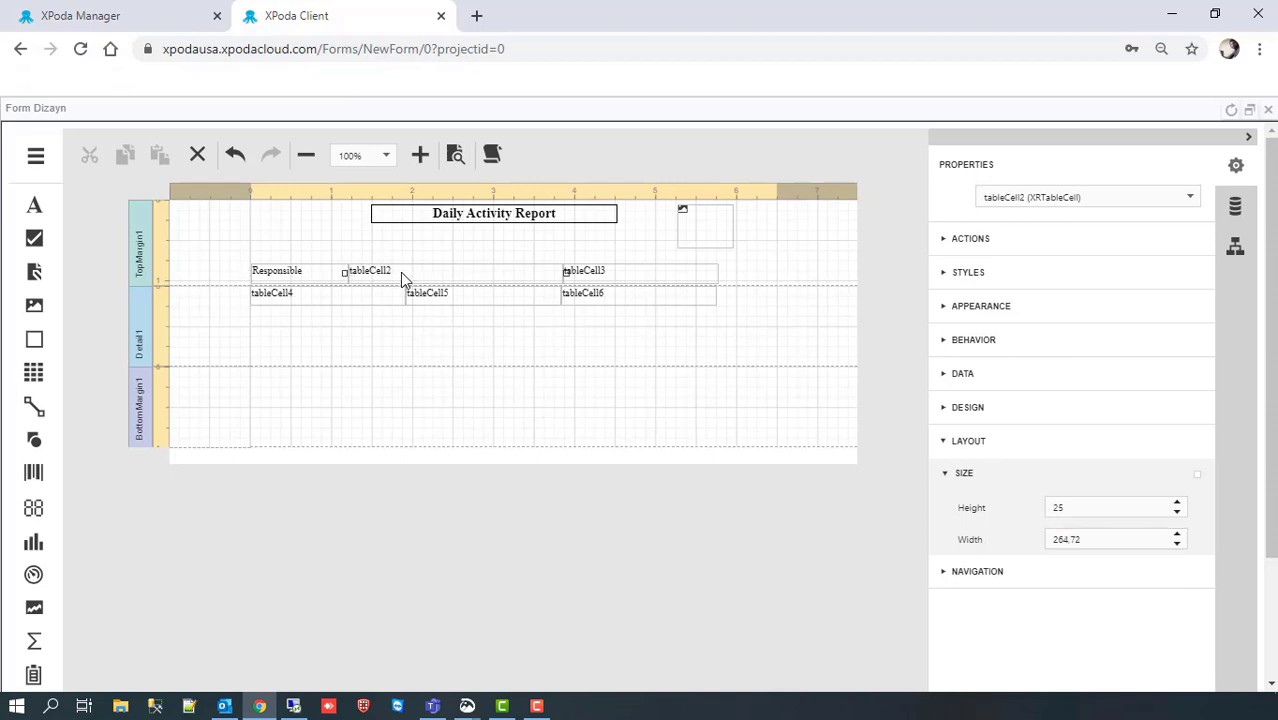
{"action": "left_click", "coordinate": [1096, 539]}
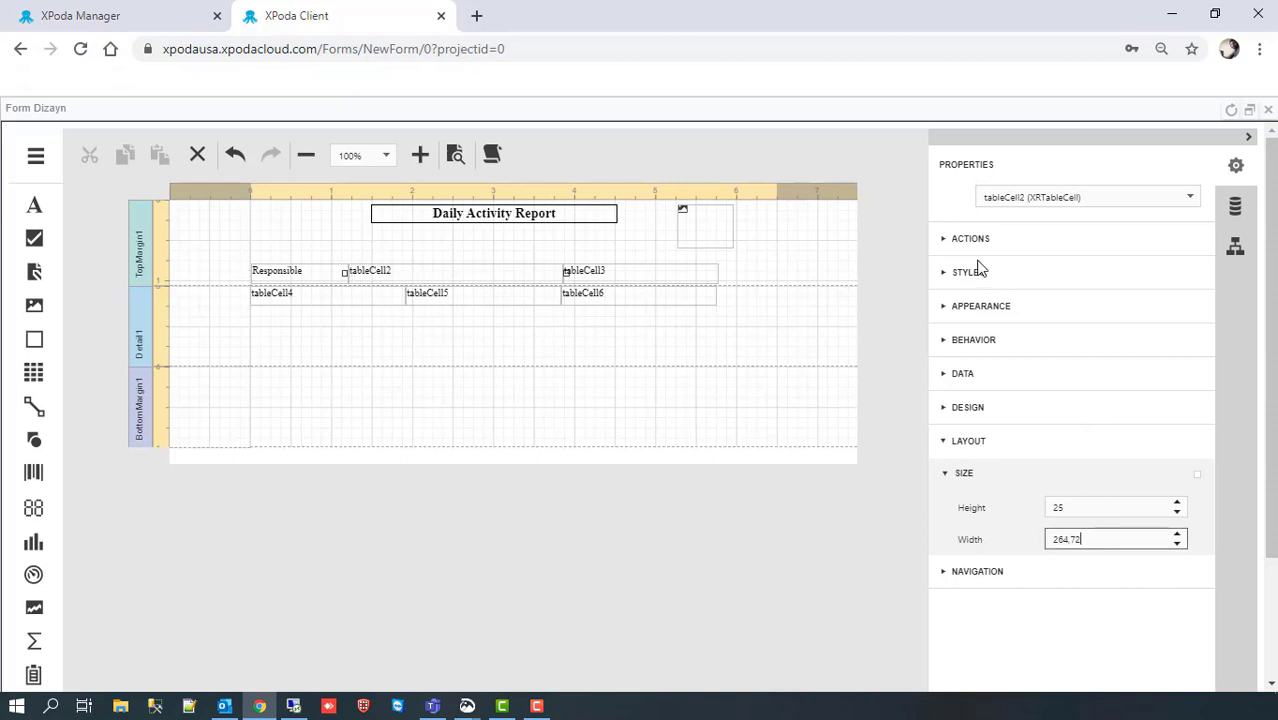
{"action": "left_click", "coordinate": [946, 474]}
{"action": "left_click", "coordinate": [953, 432]}
{"action": "left_click", "coordinate": [946, 239]}
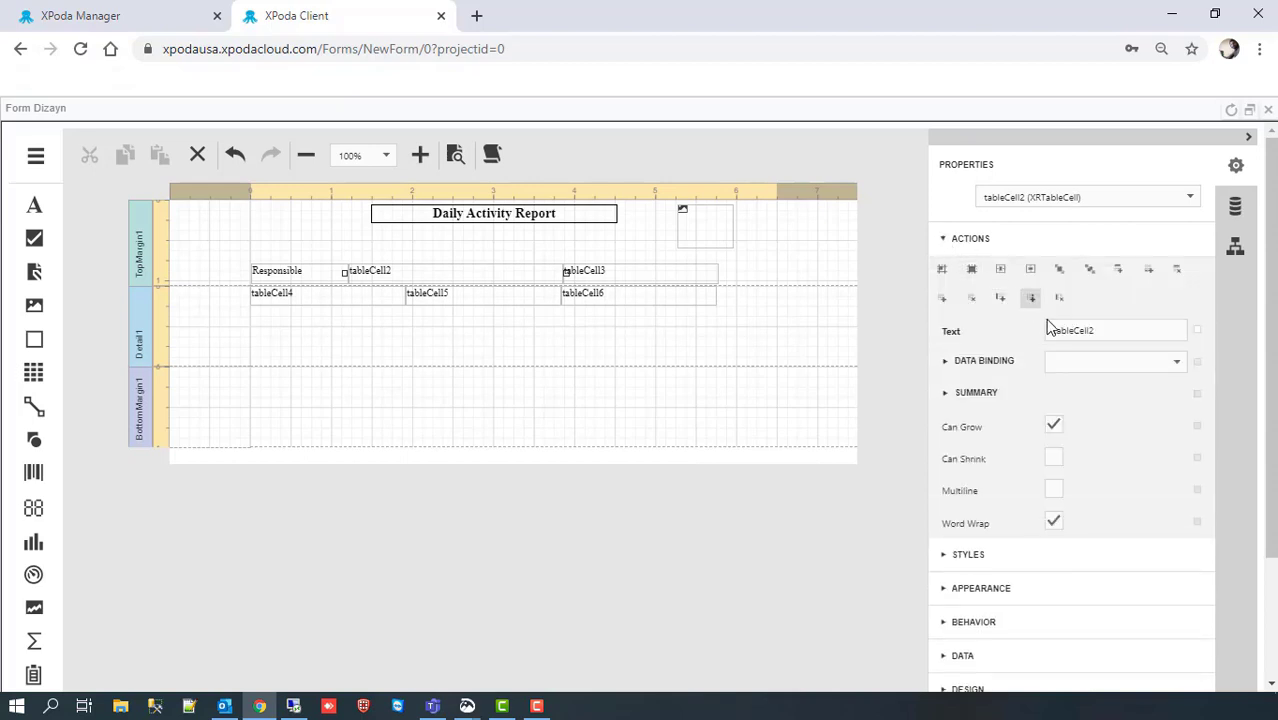
{"action": "double_click", "coordinate": [1104, 333]}
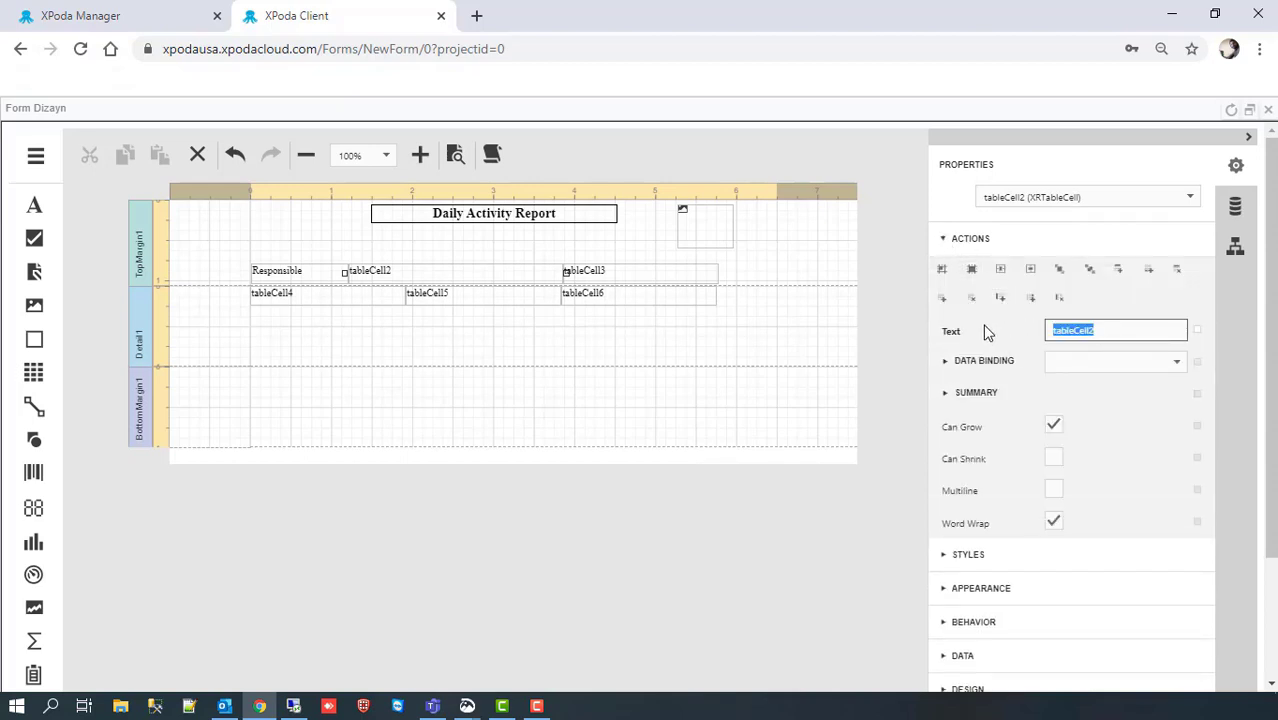
{"action": "type", "text": "Task"}
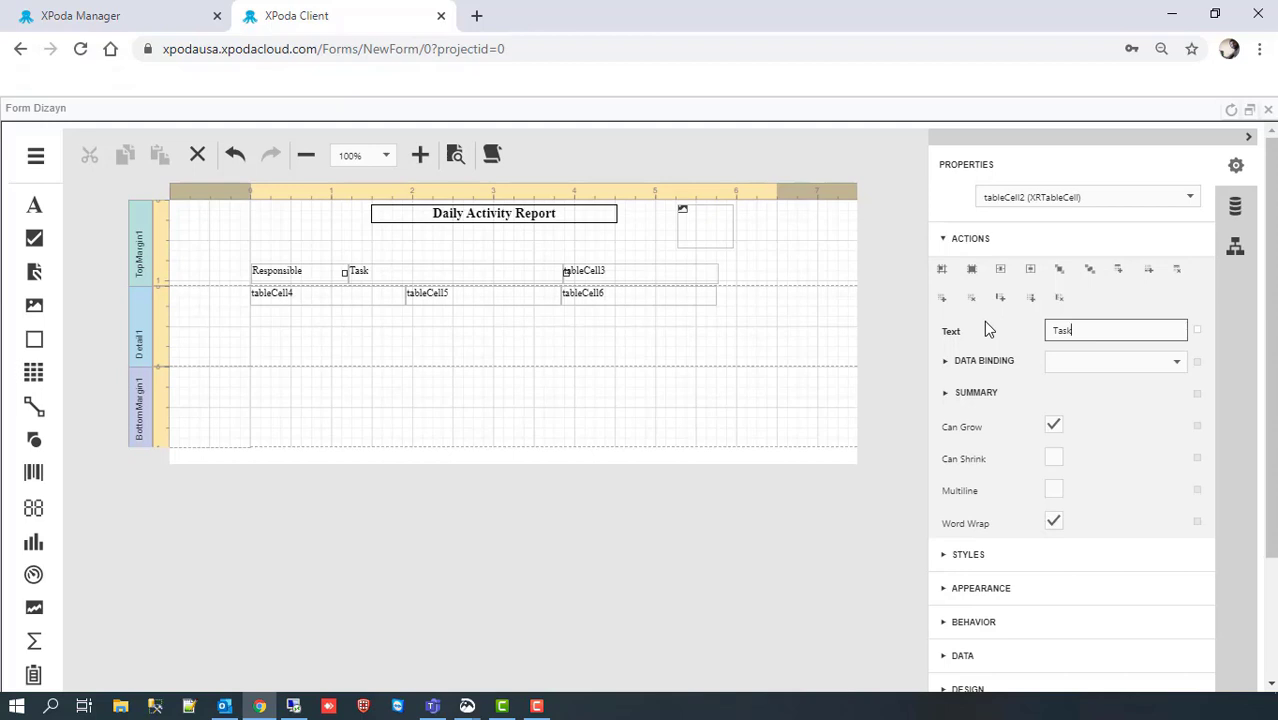
{"action": "left_click", "coordinate": [946, 239]}
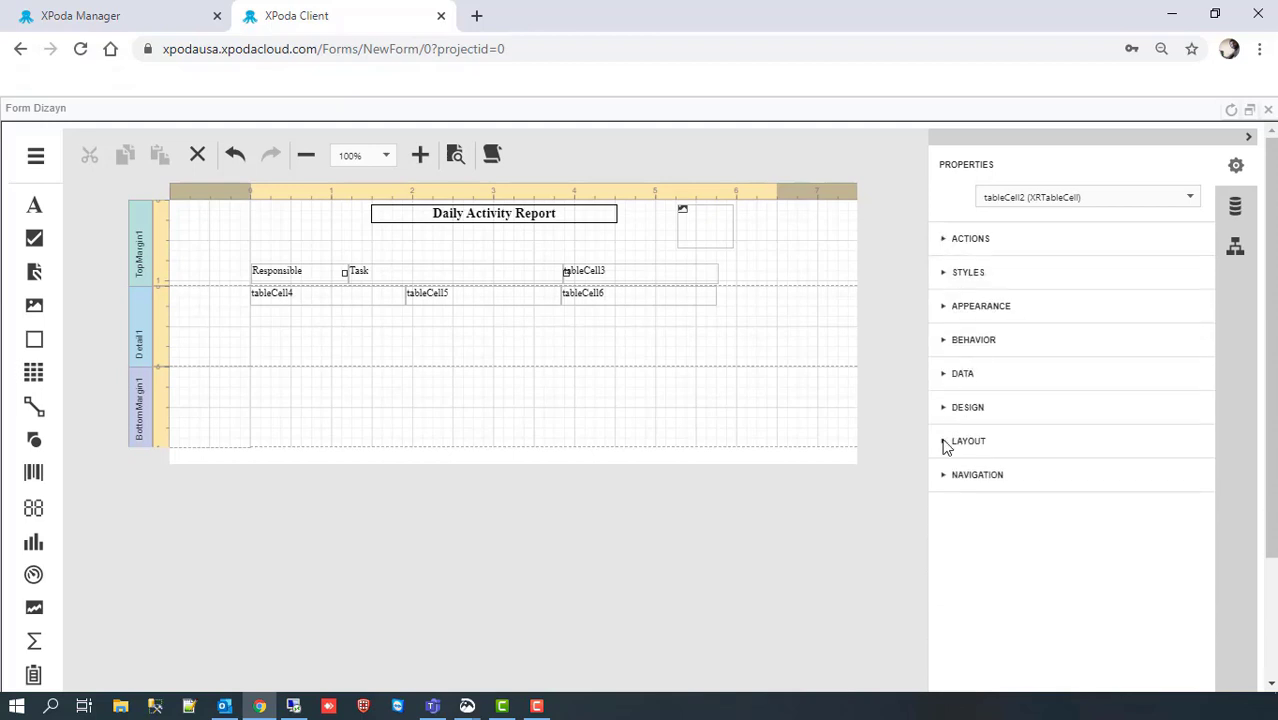
{"action": "left_click", "coordinate": [950, 441]}
{"action": "left_click", "coordinate": [946, 473]}
{"action": "double_click", "coordinate": [1070, 539]}
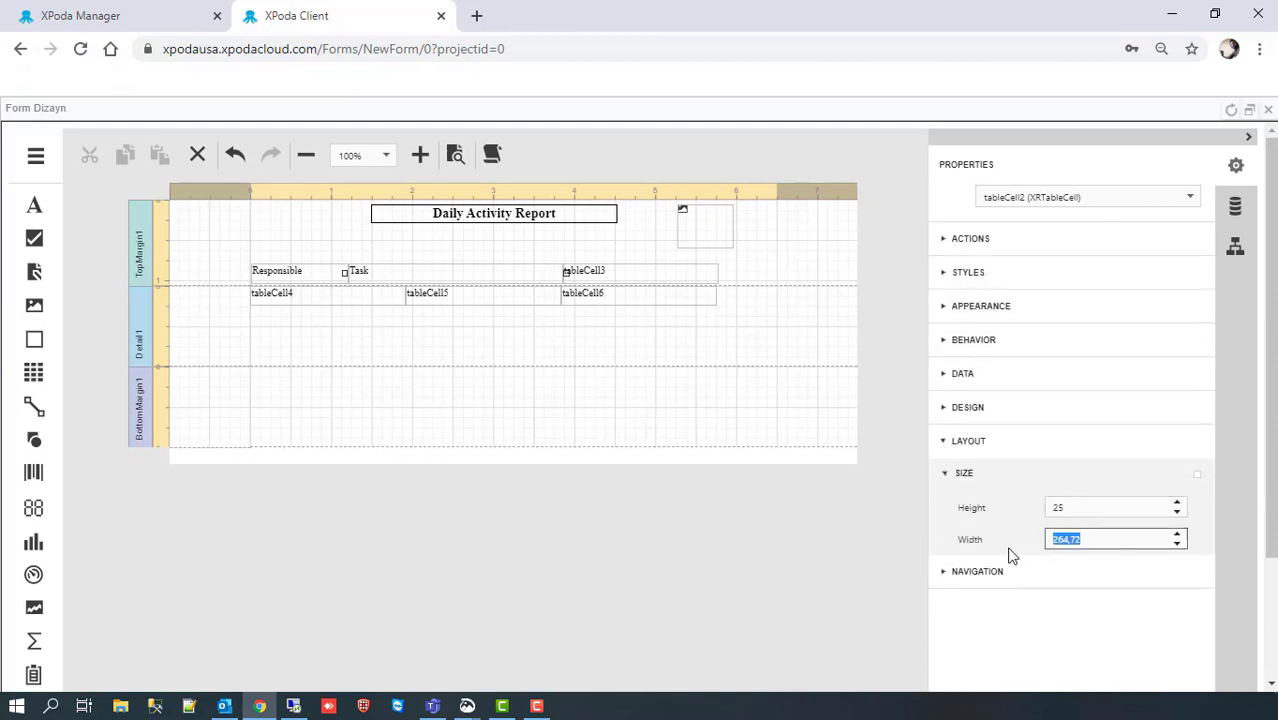
{"action": "type", "text": "140"}
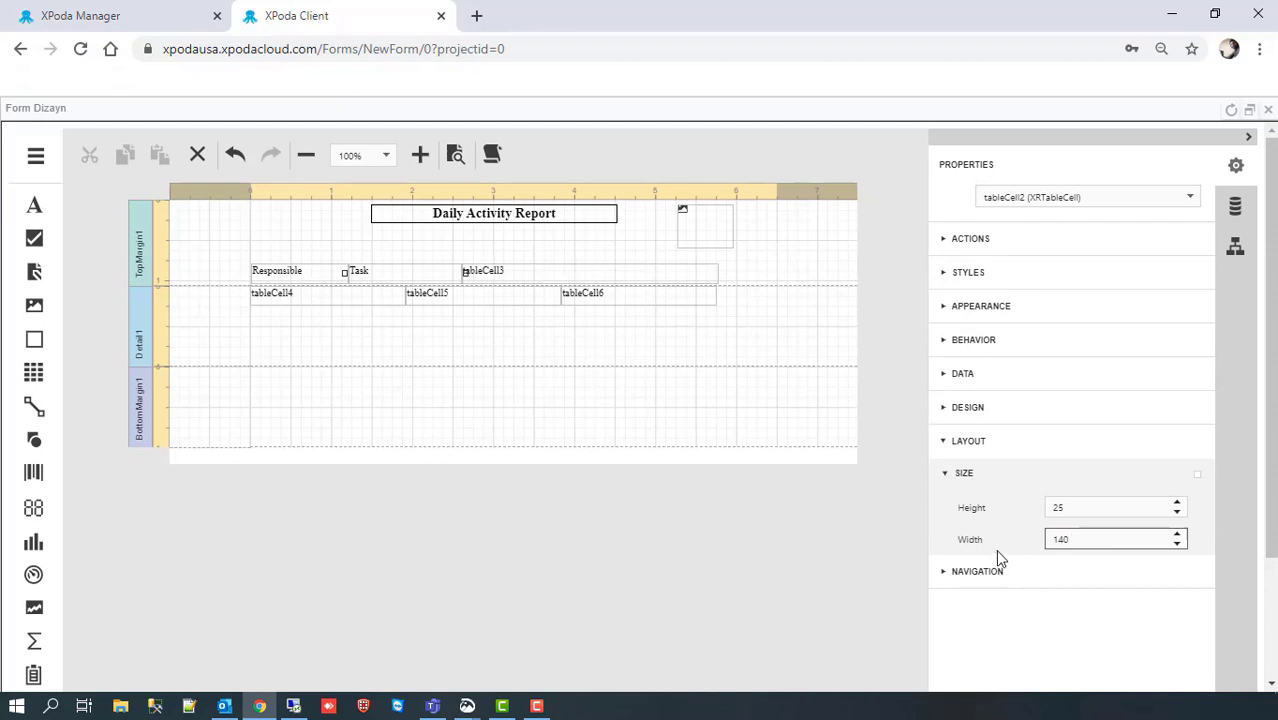
Step: Change tableCell3's text to 'Message'
{"action": "left_click", "coordinate": [532, 279]}
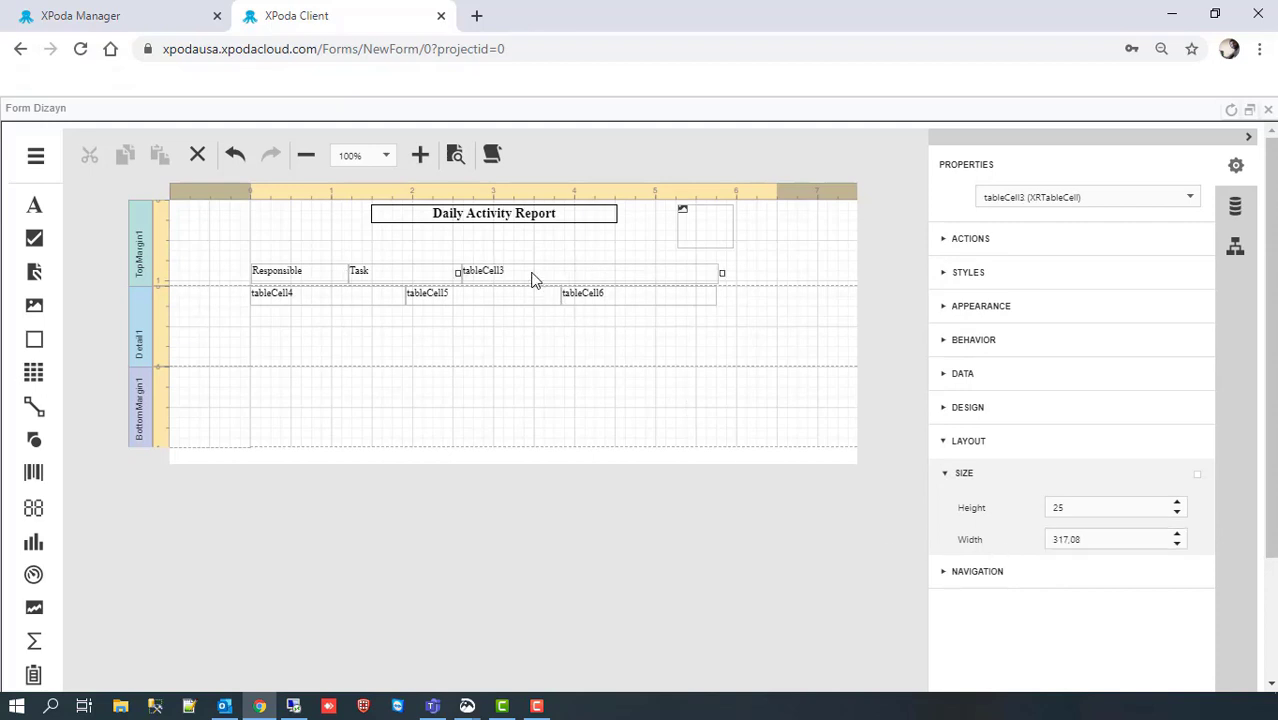
{"action": "left_click", "coordinate": [945, 240]}
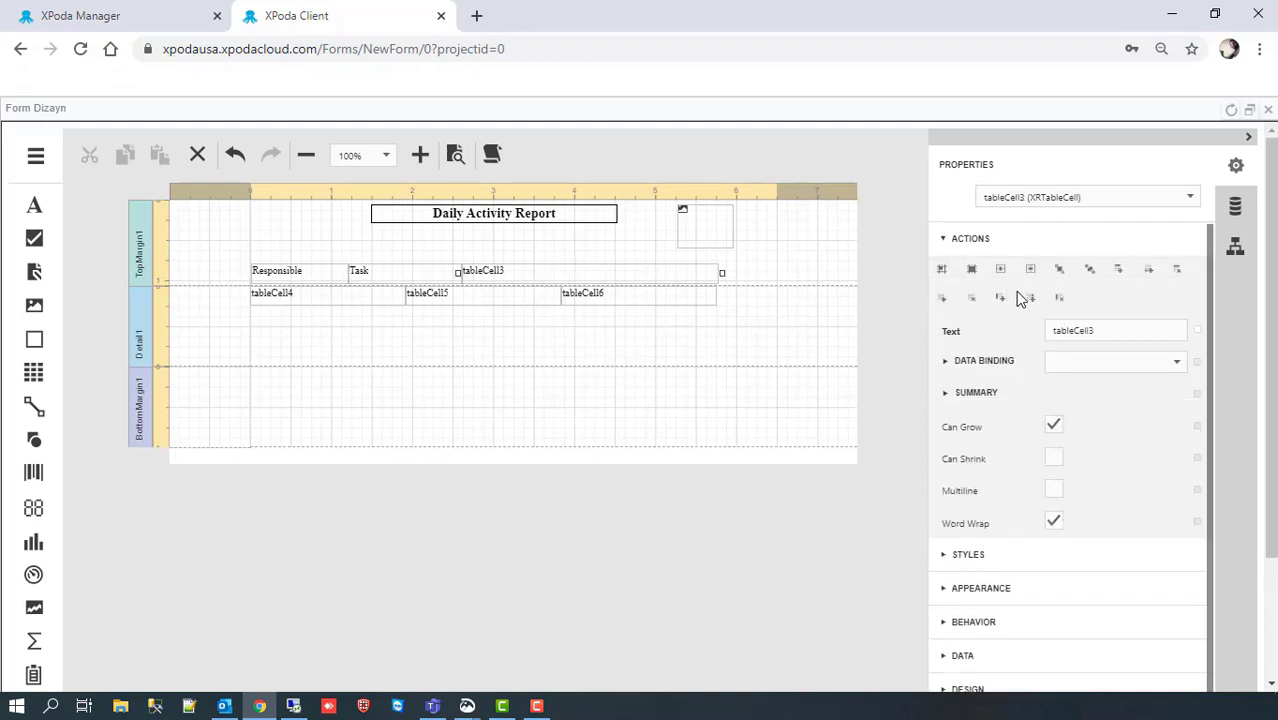
{"action": "left_click_drag", "start_coordinate": [1117, 337], "coordinate": [1024, 339]}
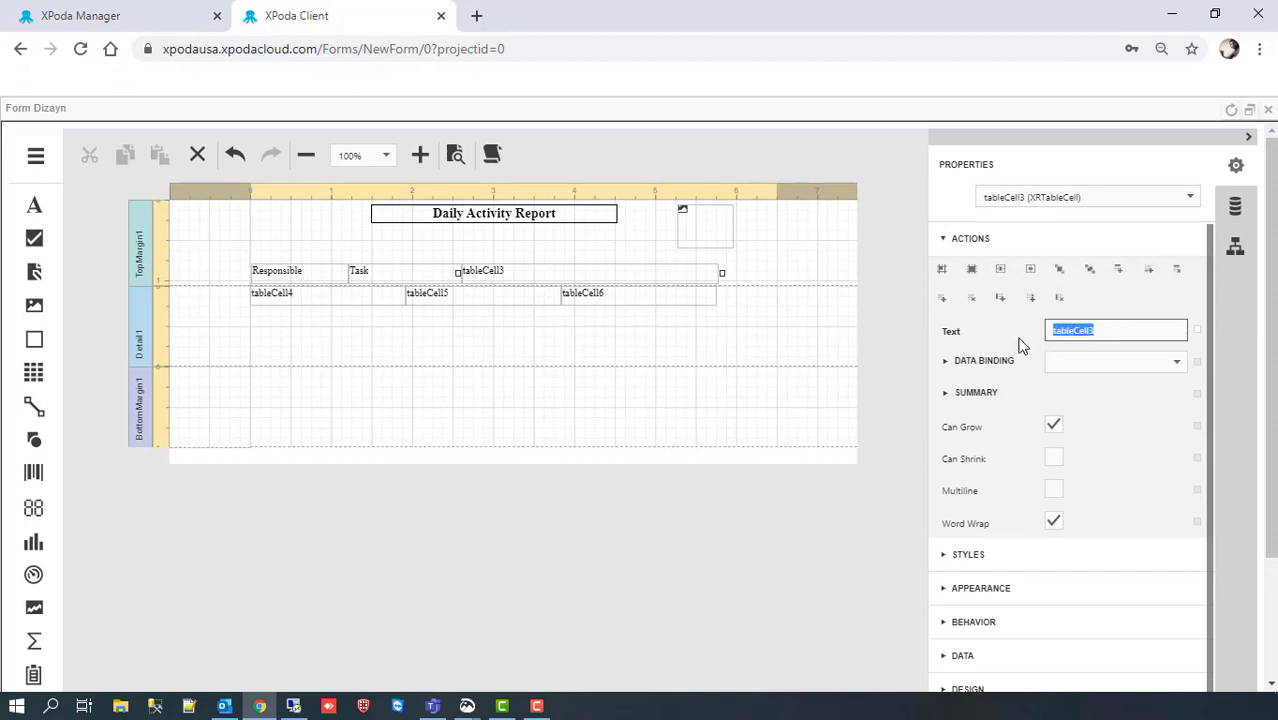
{"action": "type", "text": "Message"}
{"action": "key", "text": "Return"}
Step: Insert a column right of Message and set Message's width to 240
{"action": "left_click", "coordinate": [1032, 299]}
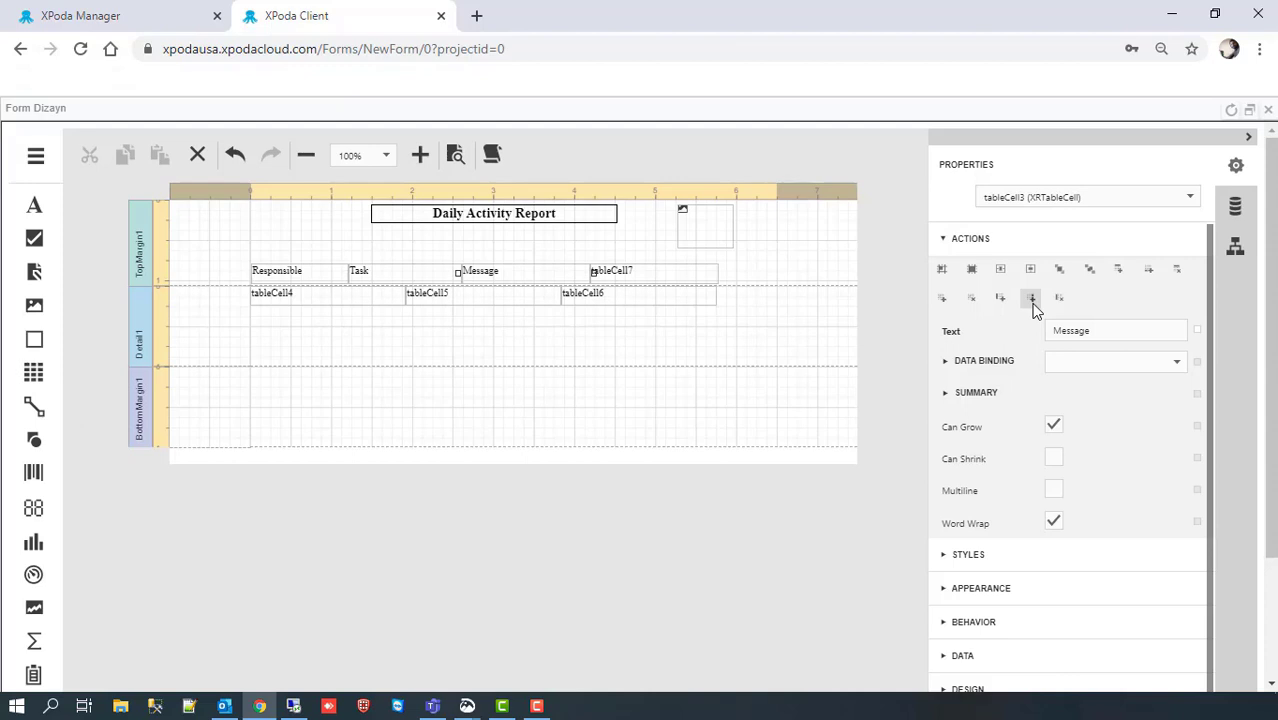
{"action": "left_click", "coordinate": [950, 240]}
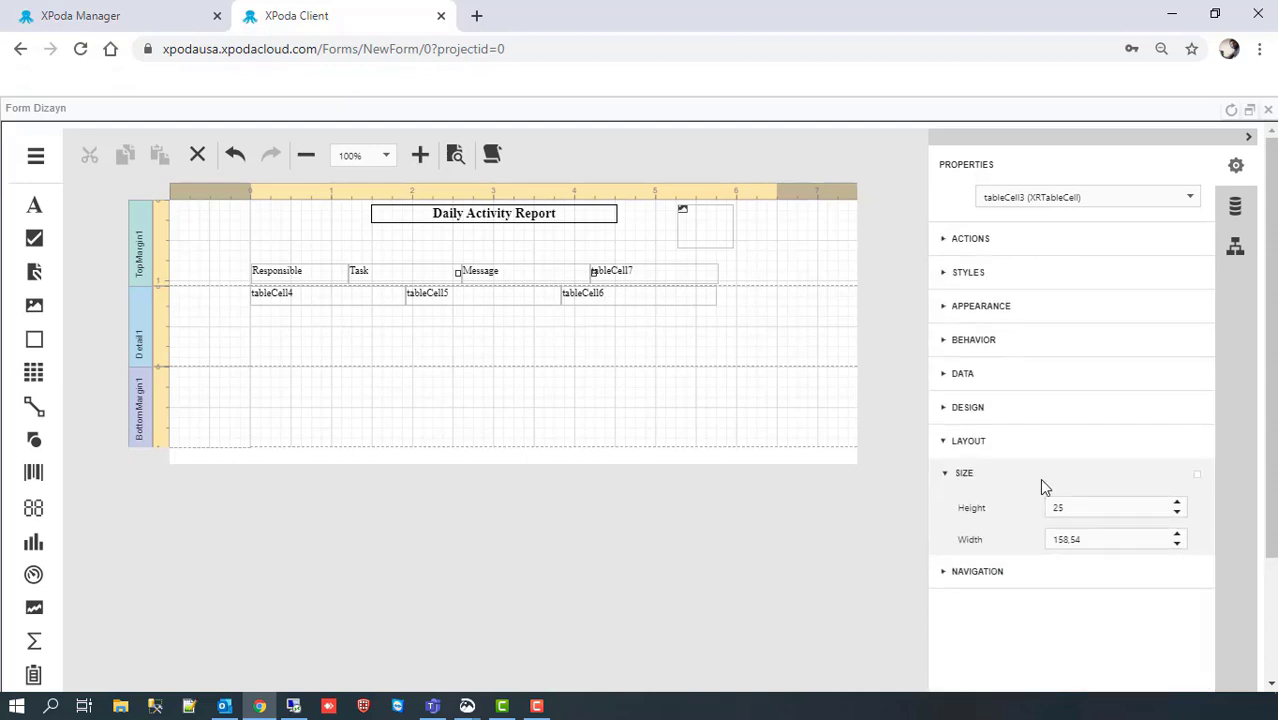
{"action": "left_click", "coordinate": [1100, 540]}
{"action": "double_click", "coordinate": [1096, 538]}
{"action": "type", "text": "240"}
{"action": "key", "text": "Return"}
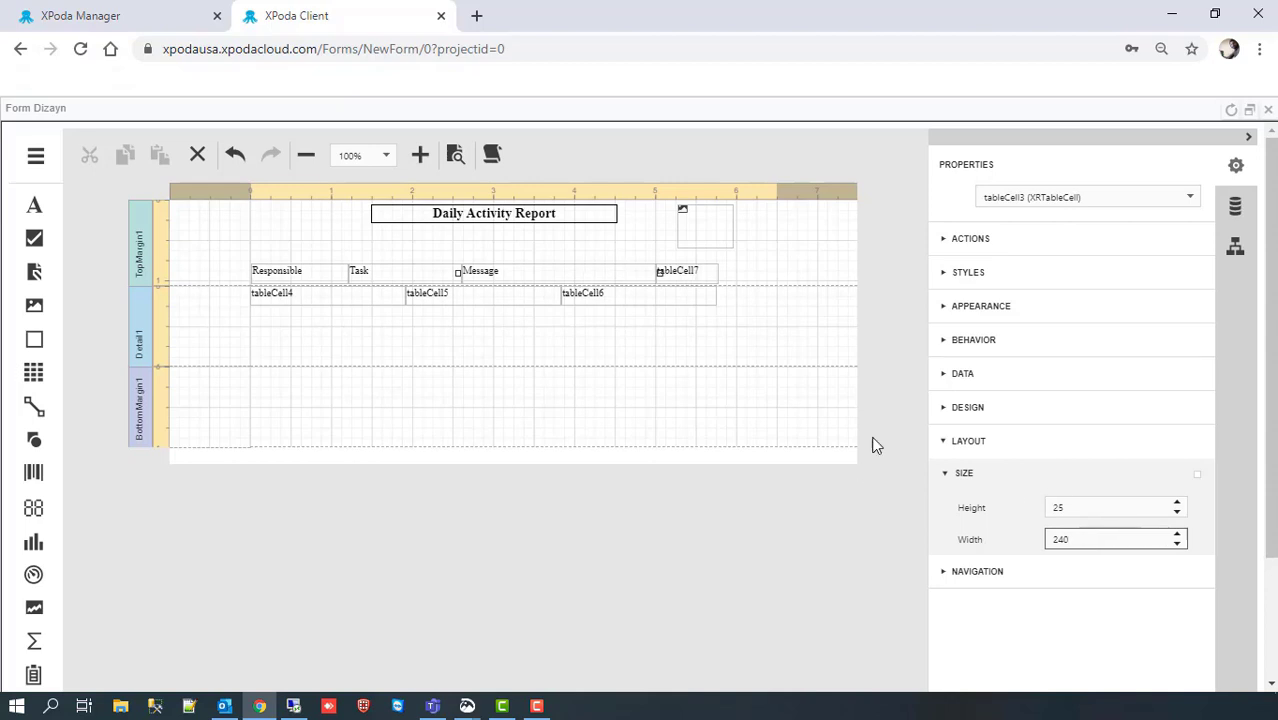
Step: Add another column and make tableCell7 the 'Hours' heading, 60 wide
{"action": "left_click", "coordinate": [688, 277]}
{"action": "left_click", "coordinate": [950, 240]}
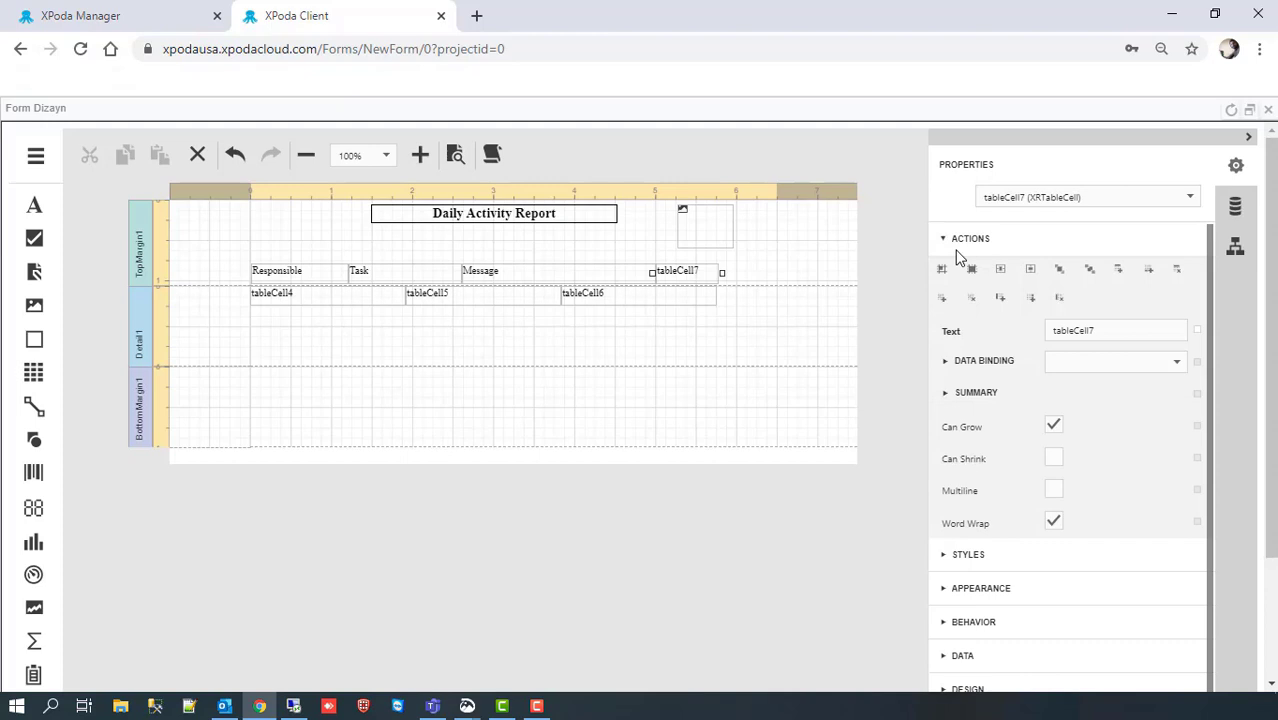
{"action": "left_click", "coordinate": [1035, 307]}
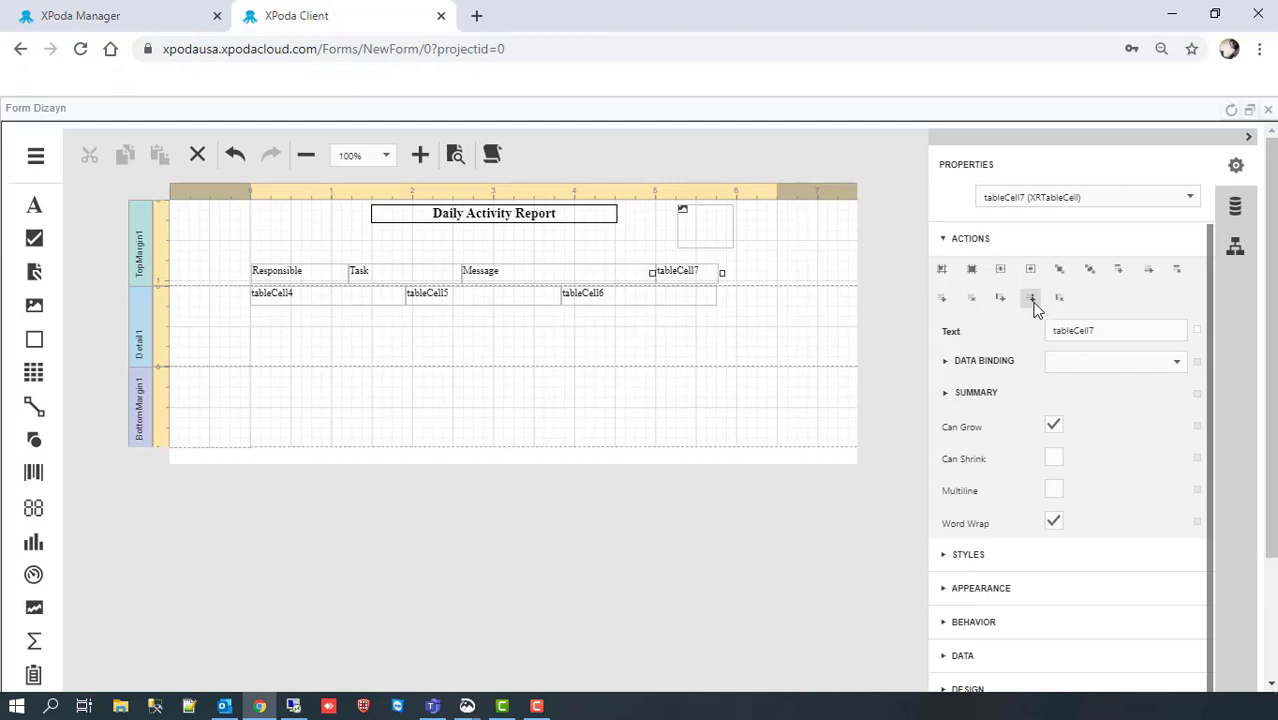
{"action": "double_click", "coordinate": [1112, 330]}
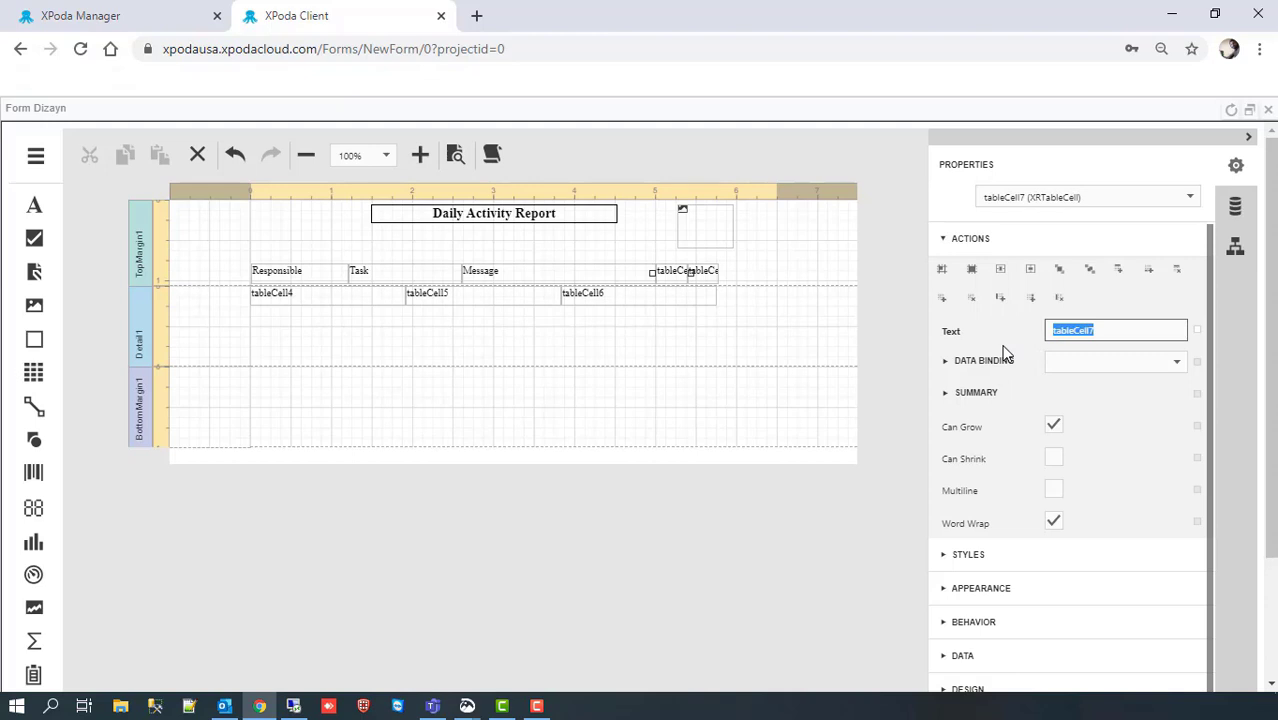
{"action": "type", "text": "Hours"}
{"action": "left_click", "coordinate": [944, 239]}
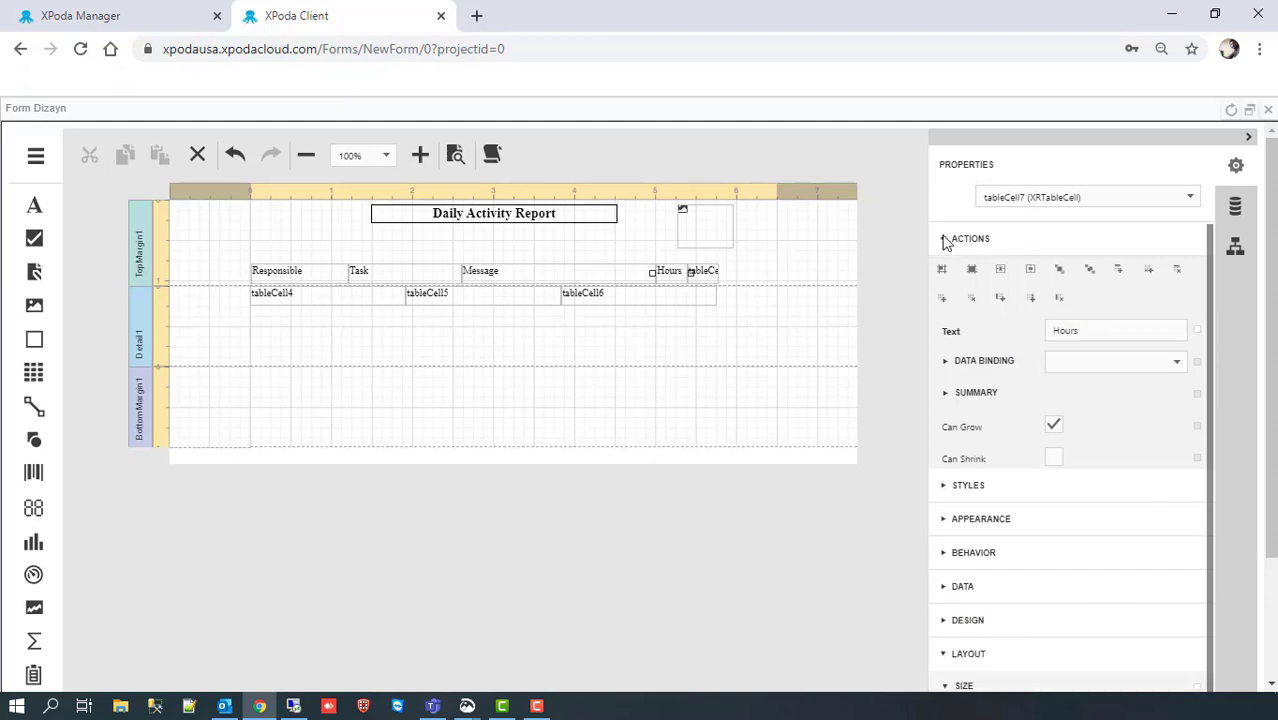
{"action": "left_click", "coordinate": [1106, 540]}
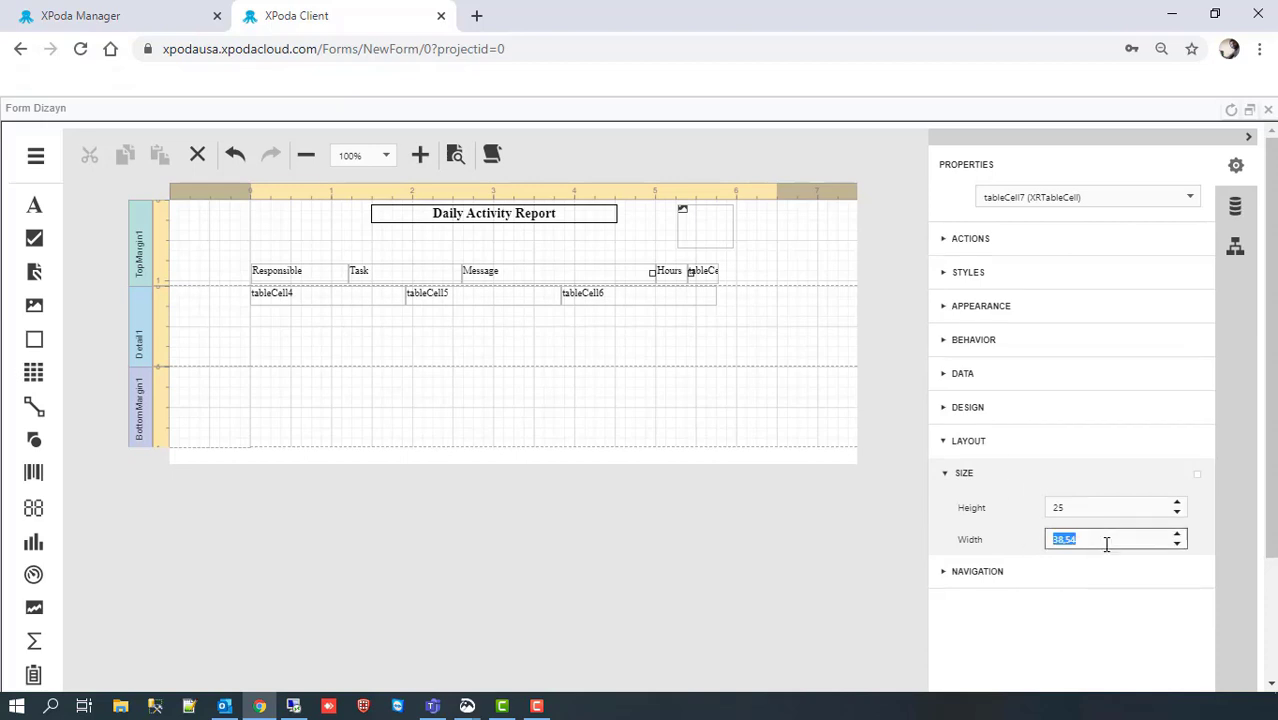
{"action": "type", "text": "60"}
Step: Make the last header cell 'Percent' with a width of 60
{"action": "left_click", "coordinate": [711, 281]}
{"action": "left_click", "coordinate": [1096, 538]}
{"action": "type", "text": "60"}
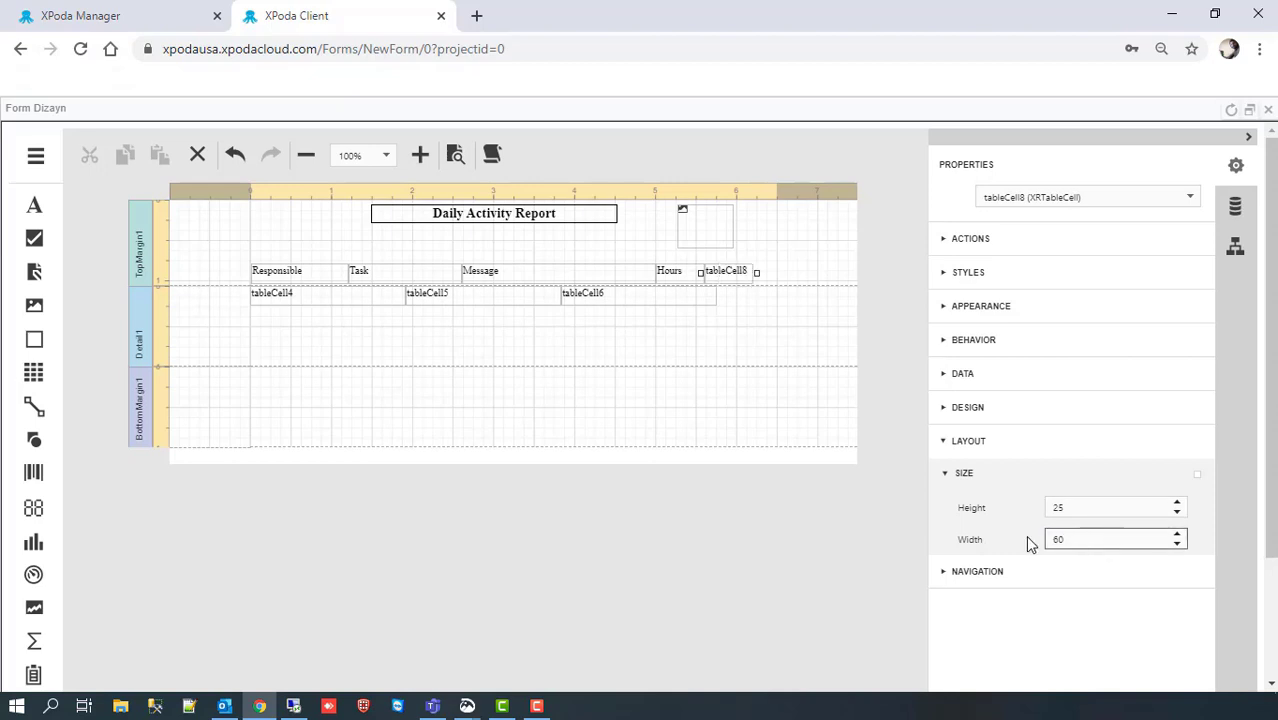
{"action": "left_click", "coordinate": [955, 240]}
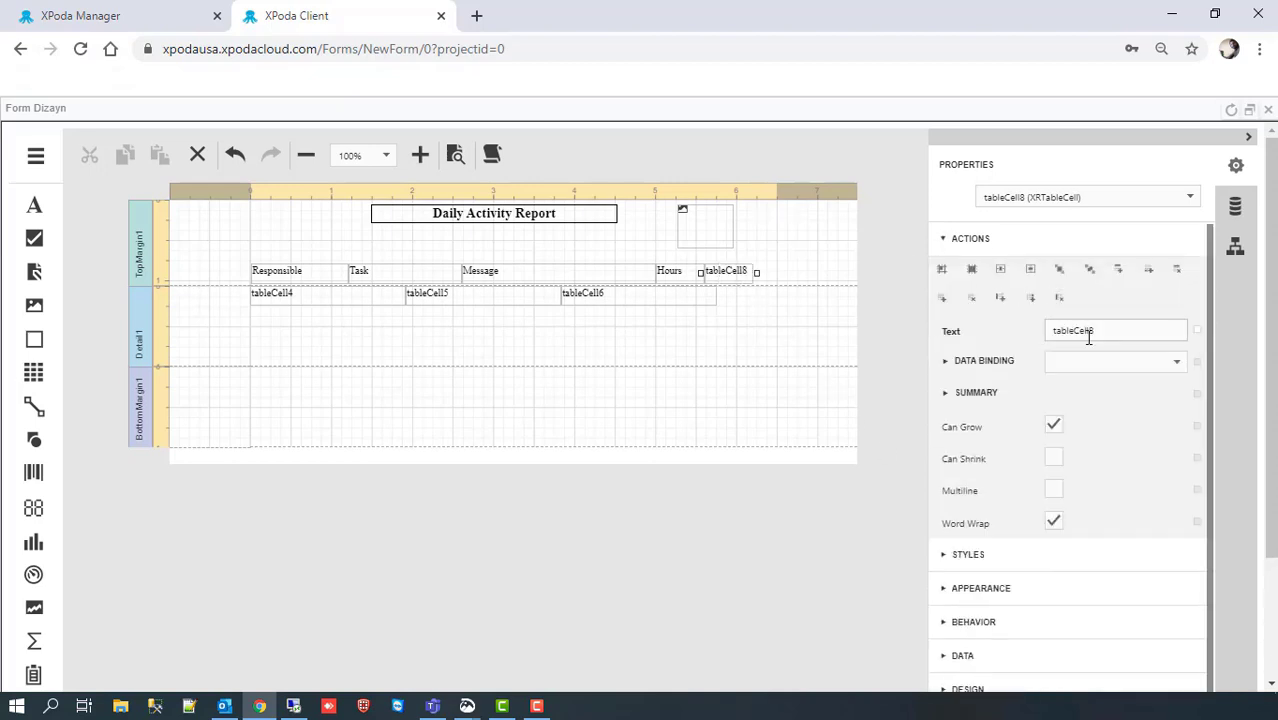
{"action": "left_click", "coordinate": [1052, 334]}
{"action": "type", "text": "Percent"}
{"action": "key", "text": "Return"}
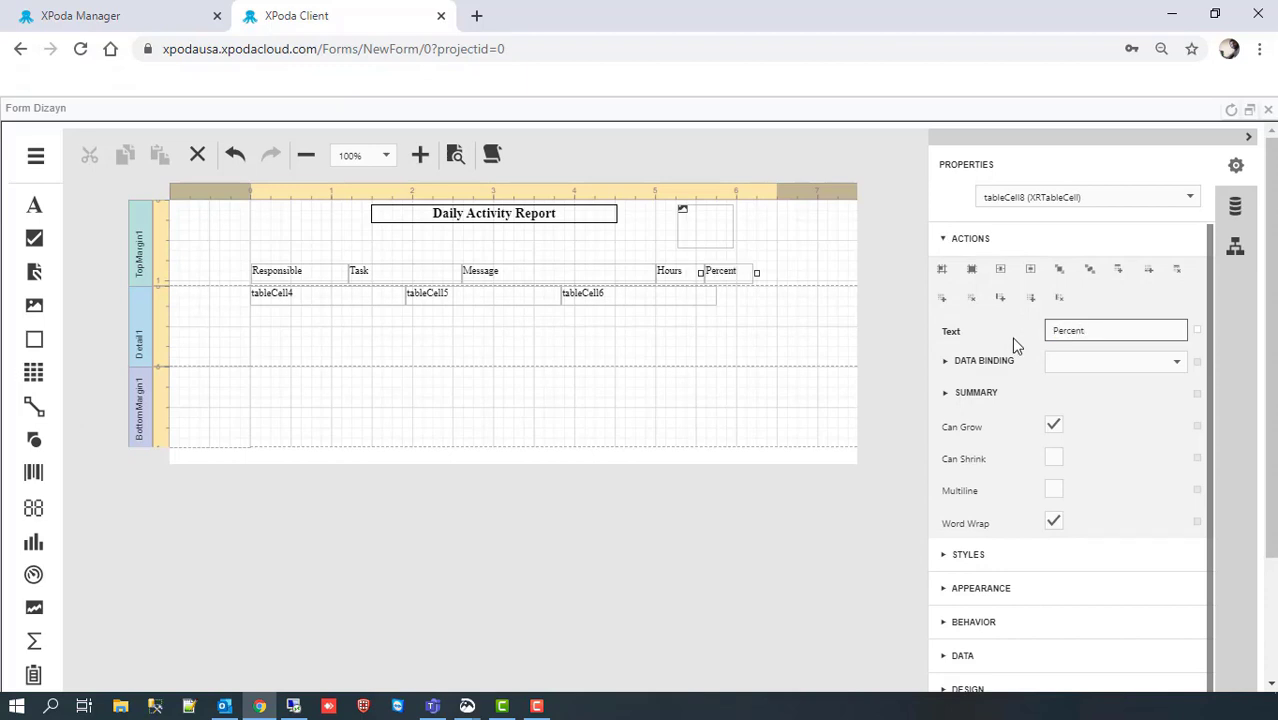
Step: Set the first two detail cells' widths to 120 and 140
{"action": "left_click", "coordinate": [314, 296]}
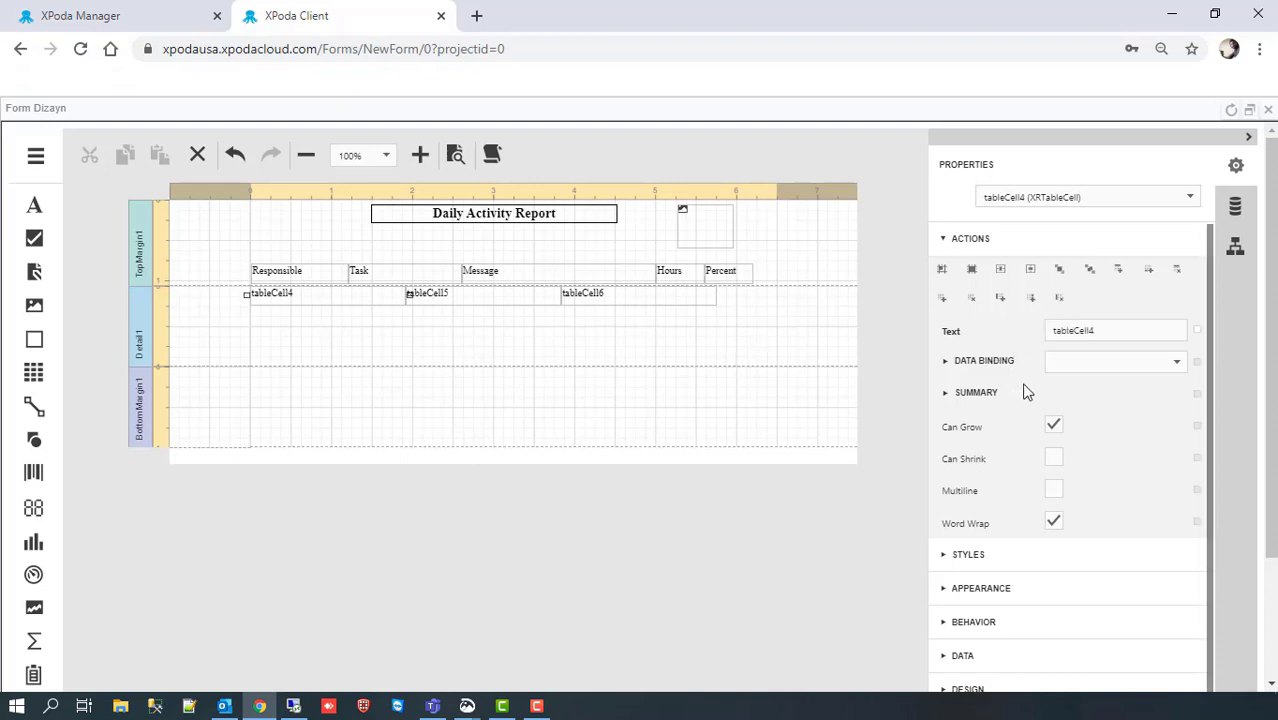
{"action": "left_click", "coordinate": [947, 244]}
{"action": "left_click_drag", "start_coordinate": [1095, 544], "coordinate": [1024, 549]}
{"action": "type", "text": "12"}
{"action": "key", "text": "Return"}
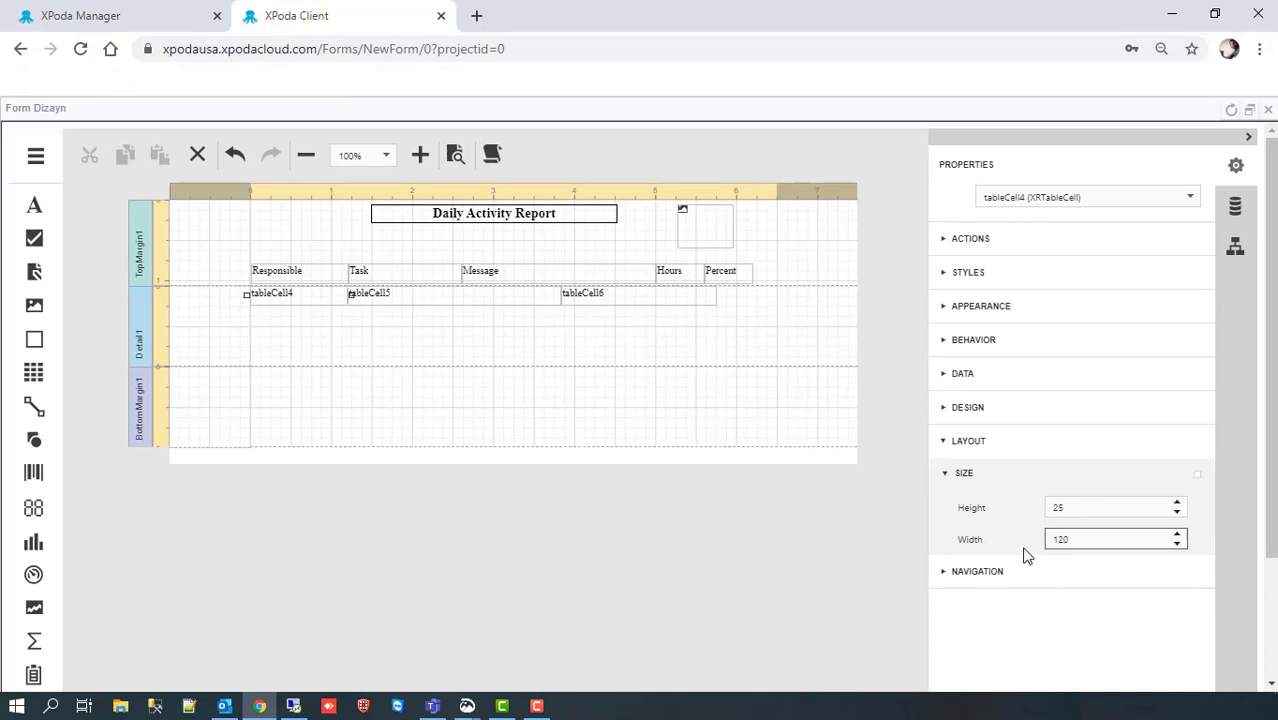
{"action": "left_click", "coordinate": [430, 300]}
{"action": "left_click_drag", "start_coordinate": [1100, 541], "coordinate": [1024, 555]}
{"action": "type", "text": "140"}
{"action": "key", "text": "Return"}
Step: Insert two cells after tableCell6 and line them up under Message and Percent
{"action": "left_click", "coordinate": [579, 298]}
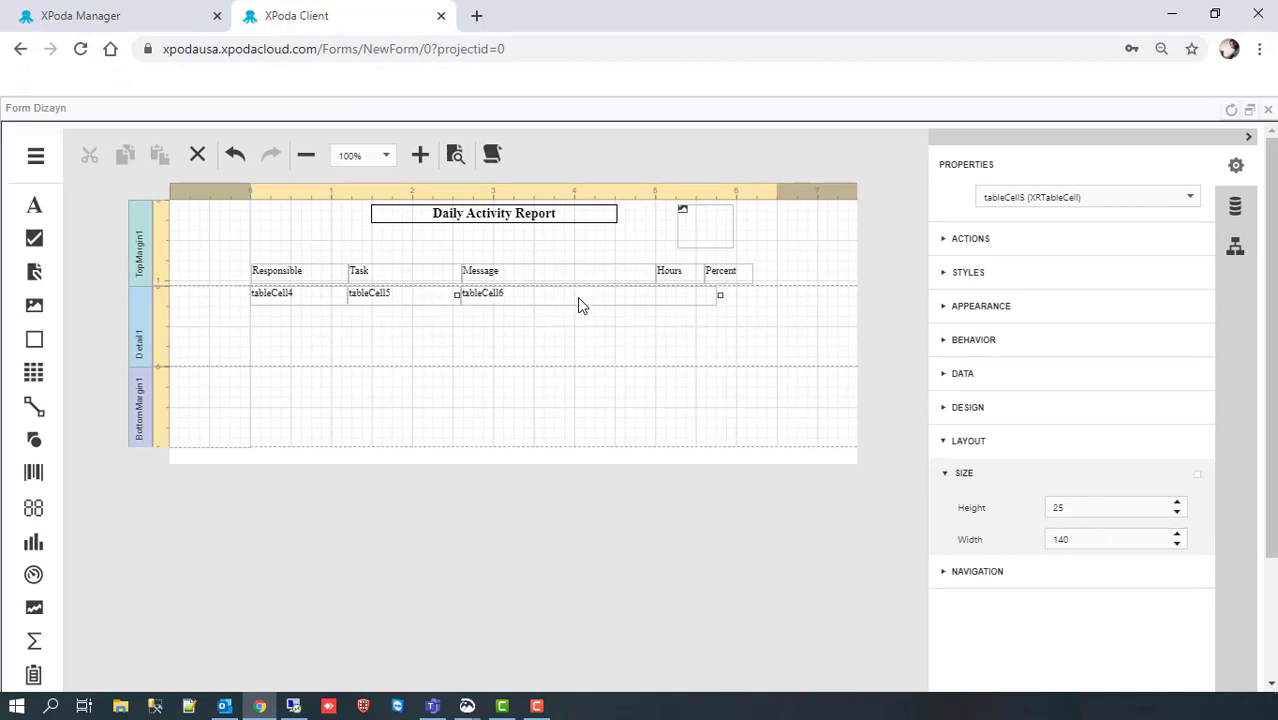
{"action": "left_click", "coordinate": [947, 240]}
{"action": "left_click", "coordinate": [1032, 298]}
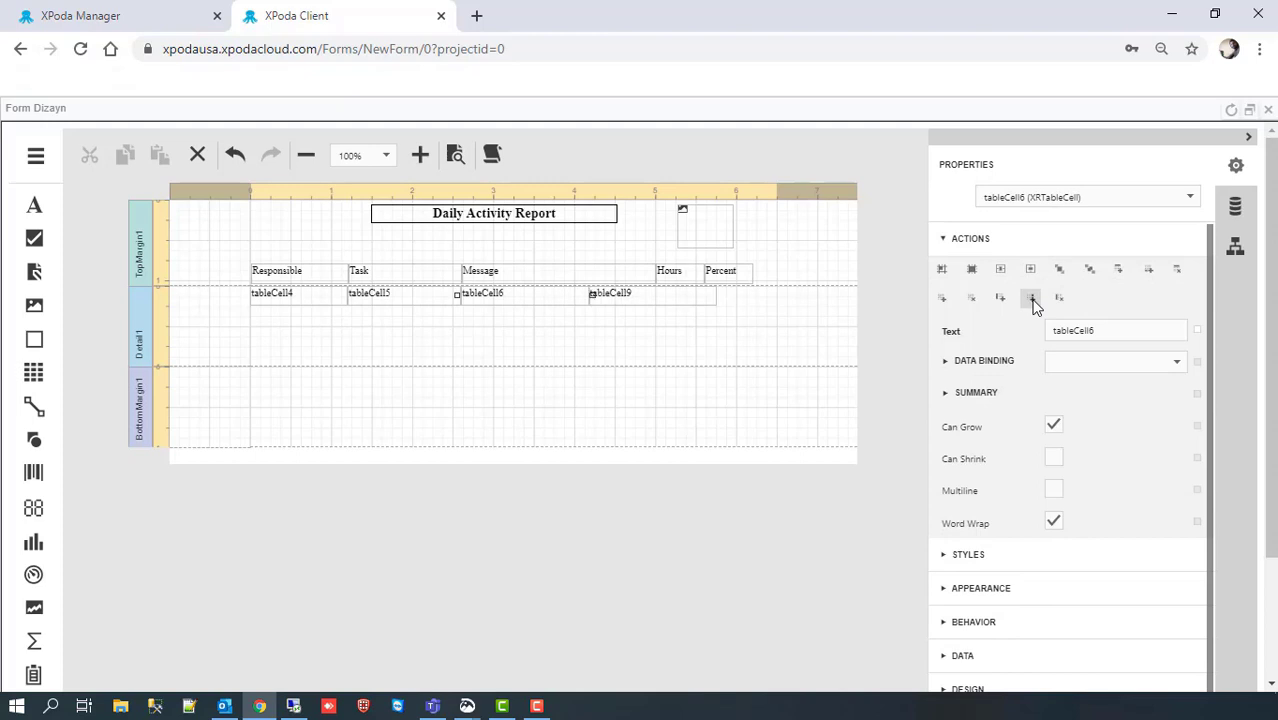
{"action": "left_click", "coordinate": [1032, 299]}
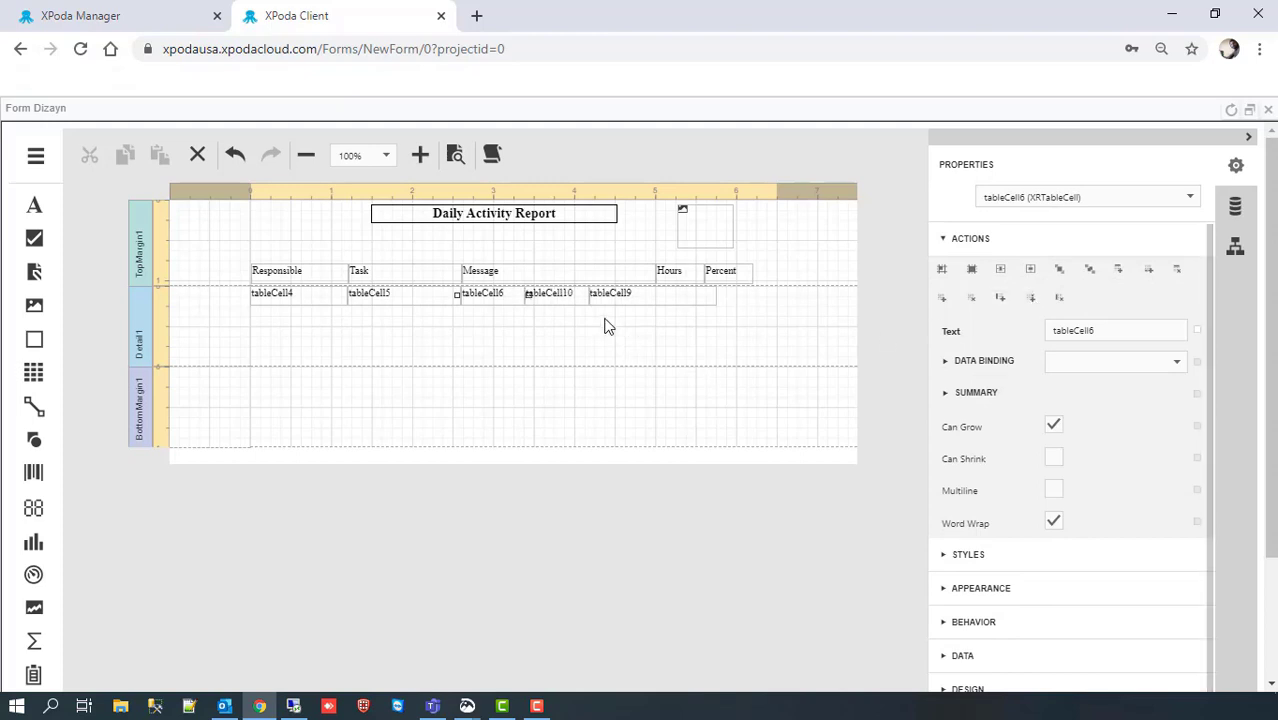
{"action": "left_click_drag", "start_coordinate": [716, 296], "coordinate": [758, 296]}
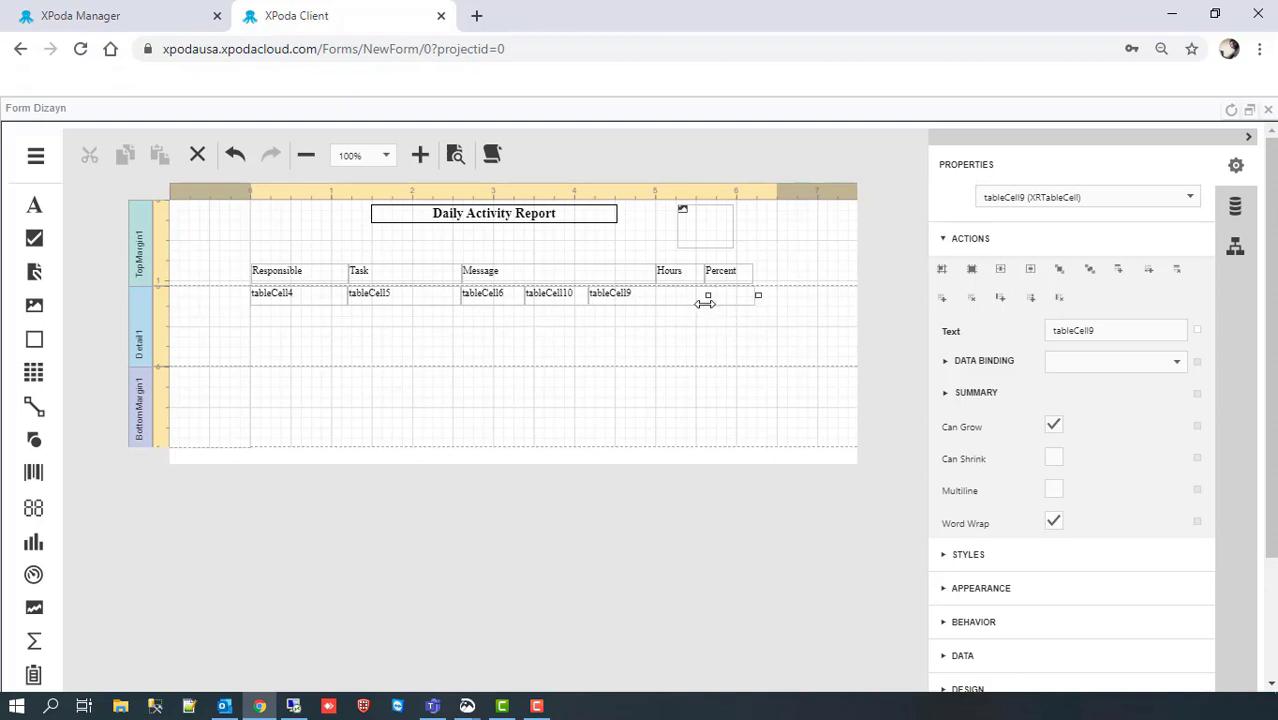
{"action": "left_click_drag", "start_coordinate": [524, 297], "coordinate": [662, 296]}
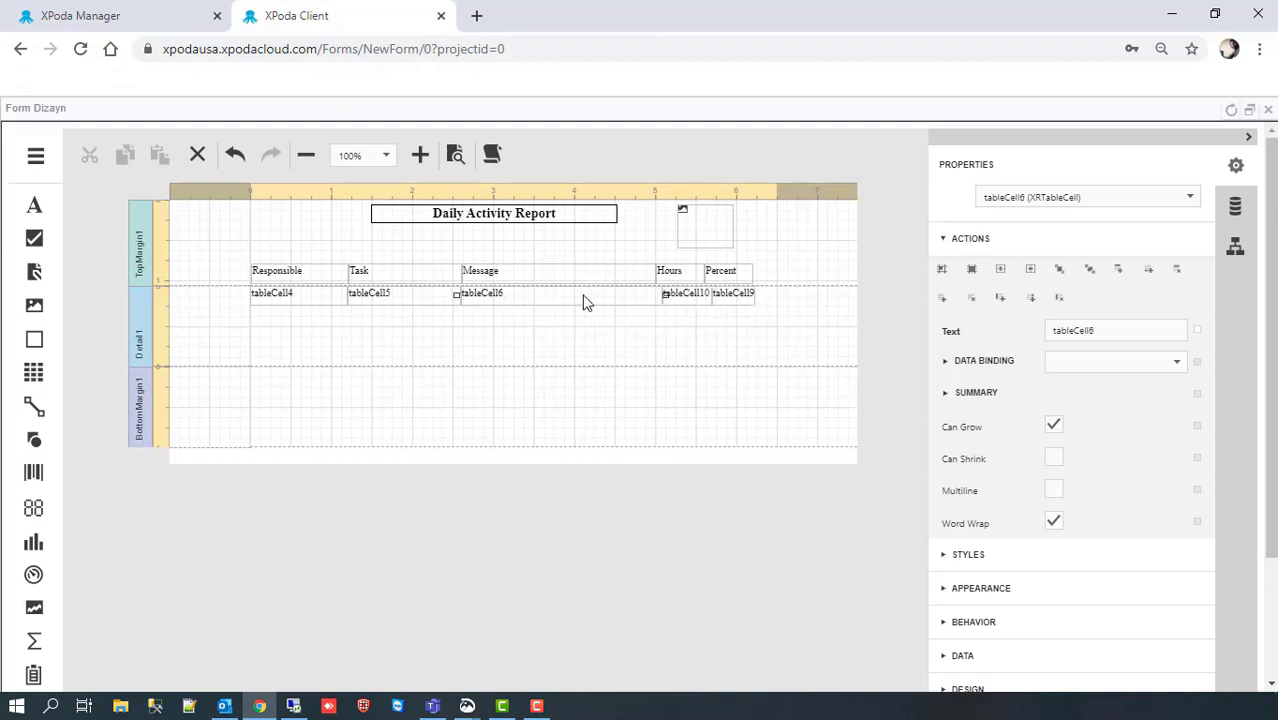
Step: Set the Message detail cell to 240 wide and the Hours cell to 60
{"action": "left_click", "coordinate": [944, 239]}
{"action": "left_click", "coordinate": [1012, 440]}
{"action": "left_click", "coordinate": [1096, 540]}
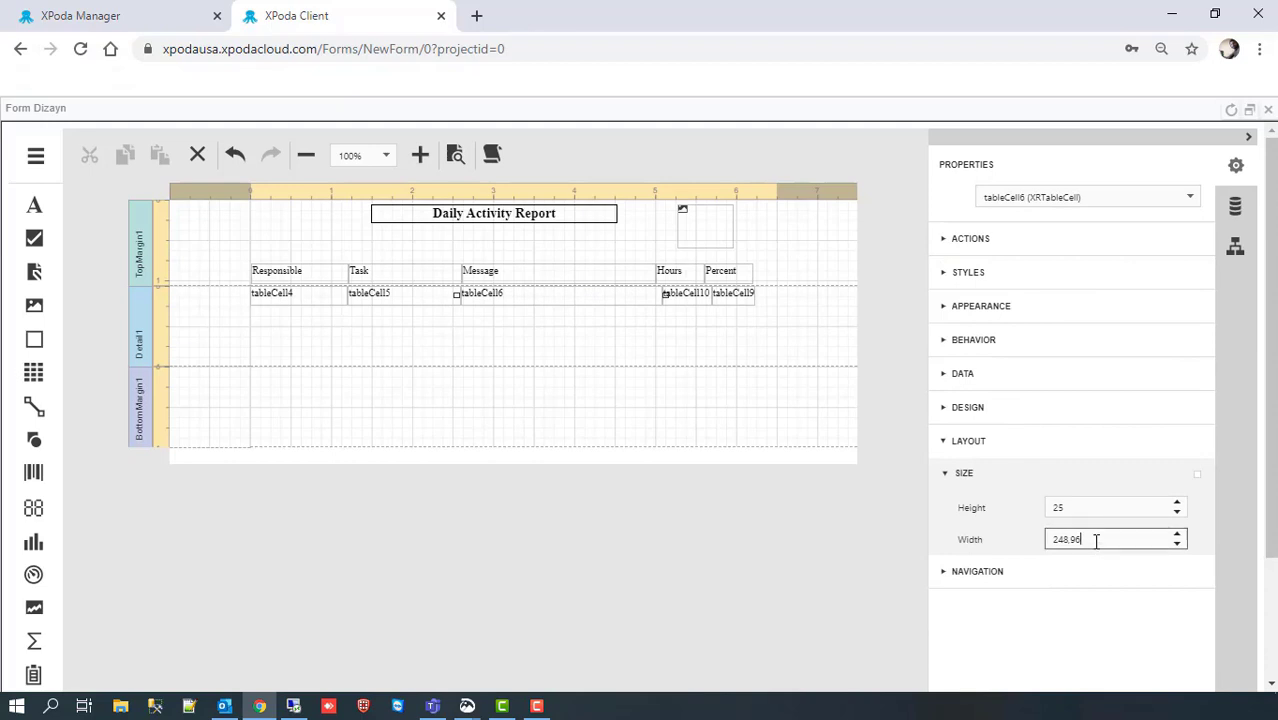
{"action": "double_click", "coordinate": [1096, 541]}
{"action": "type", "text": "240"}
{"action": "key", "text": "Return"}
{"action": "left_click", "coordinate": [696, 296]}
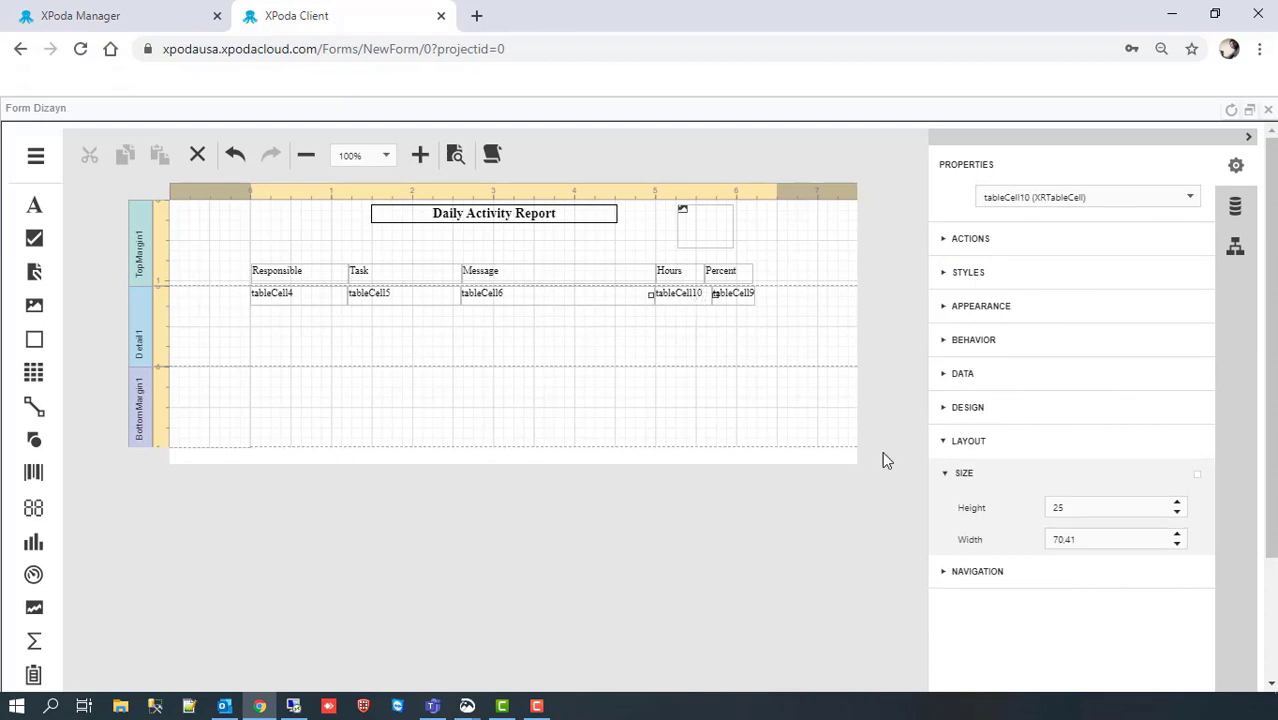
{"action": "left_click", "coordinate": [1118, 541]}
{"action": "double_click", "coordinate": [1118, 541]}
{"action": "type", "text": "60"}
{"action": "key", "text": "Return"}
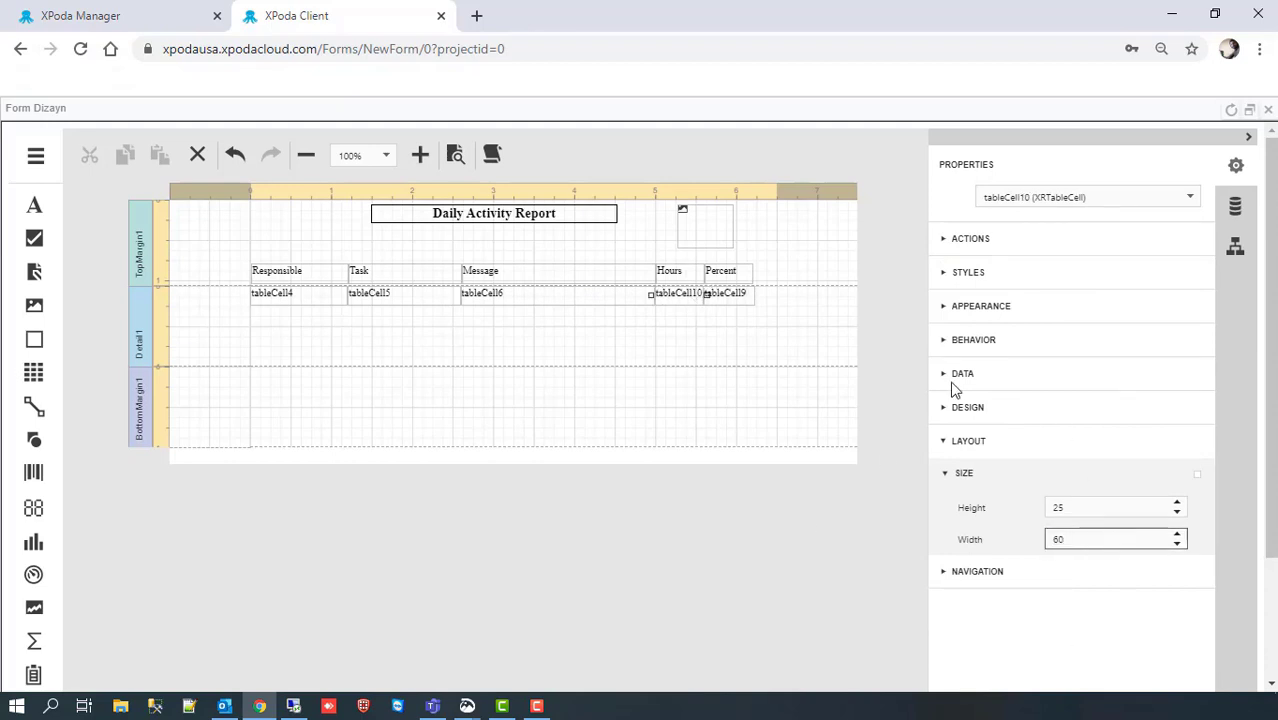
Step: Make the Percent cell 60 wide, pull in the right margin, and shrink Detail1 to 25
{"action": "left_click", "coordinate": [740, 298]}
{"action": "double_click", "coordinate": [1101, 541]}
{"action": "type", "text": "60"}
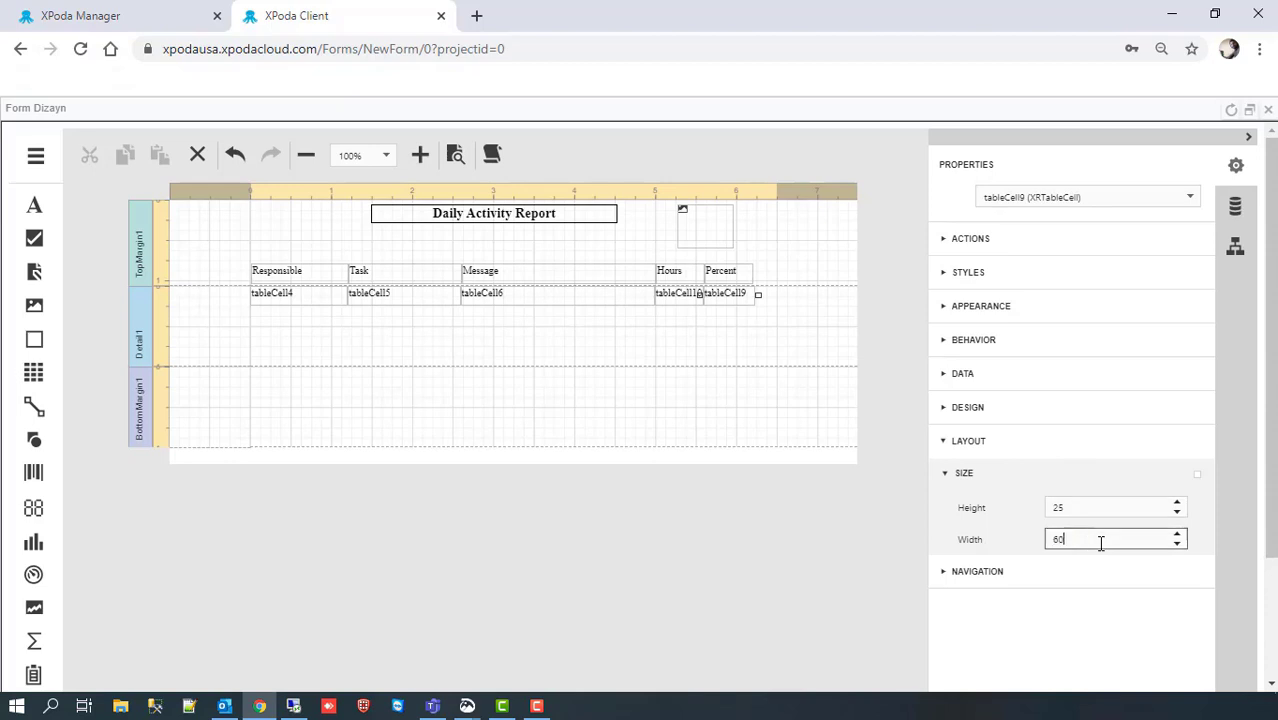
{"action": "left_click", "coordinate": [797, 335]}
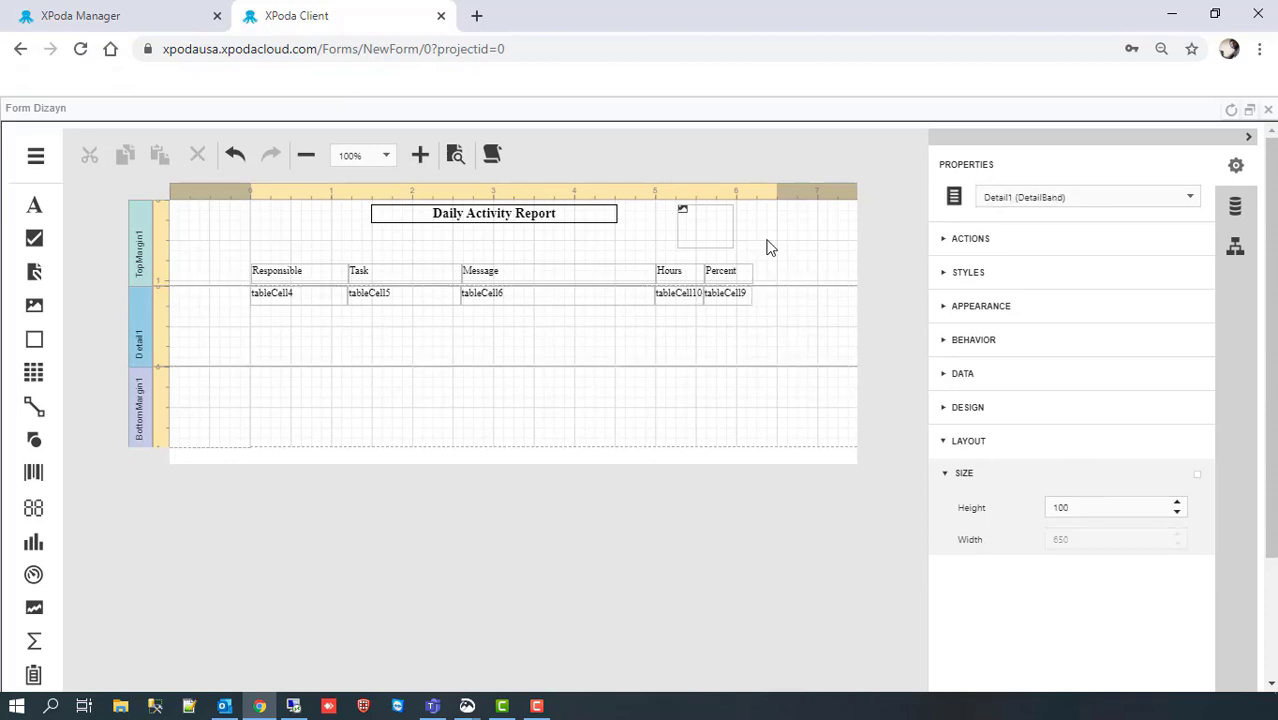
{"action": "left_click_drag", "start_coordinate": [777, 192], "coordinate": [757, 194]}
{"action": "left_click_drag", "start_coordinate": [142, 366], "coordinate": [143, 286]}
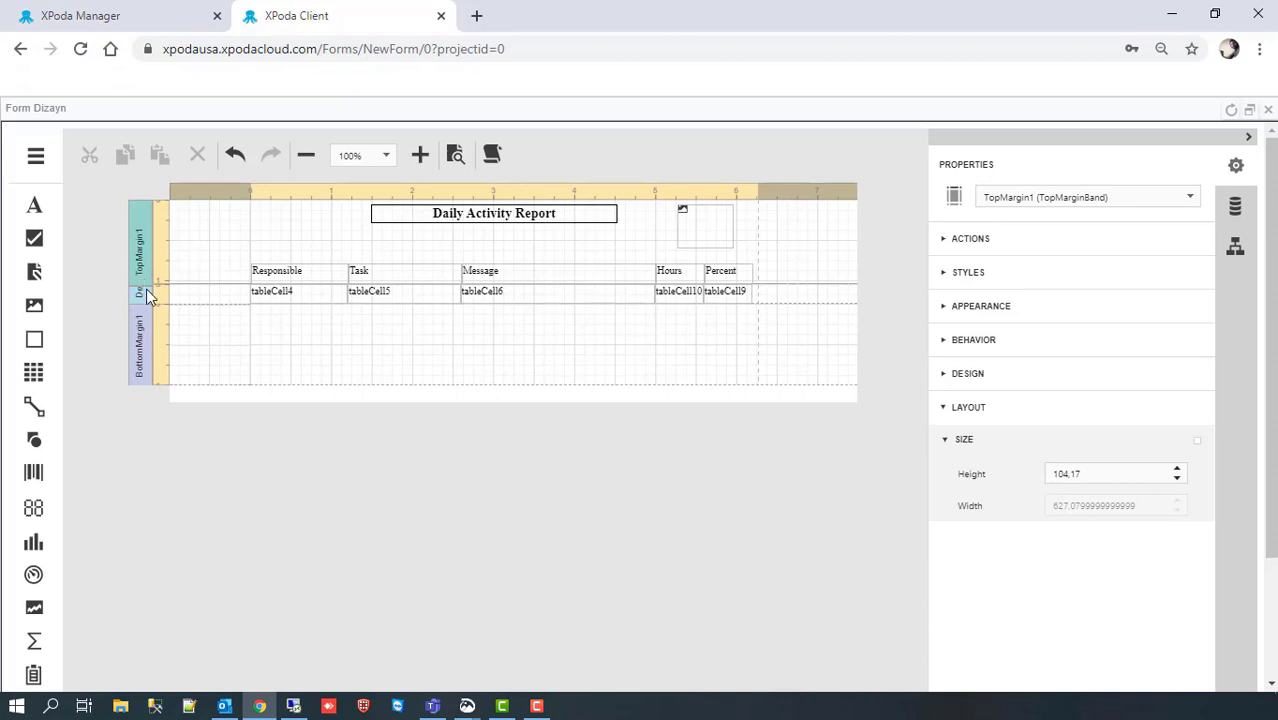
Step: Make the five header cells (Responsible, Task, Message, Hours, Percent) bold at font size 10
{"action": "left_click", "coordinate": [289, 275]}
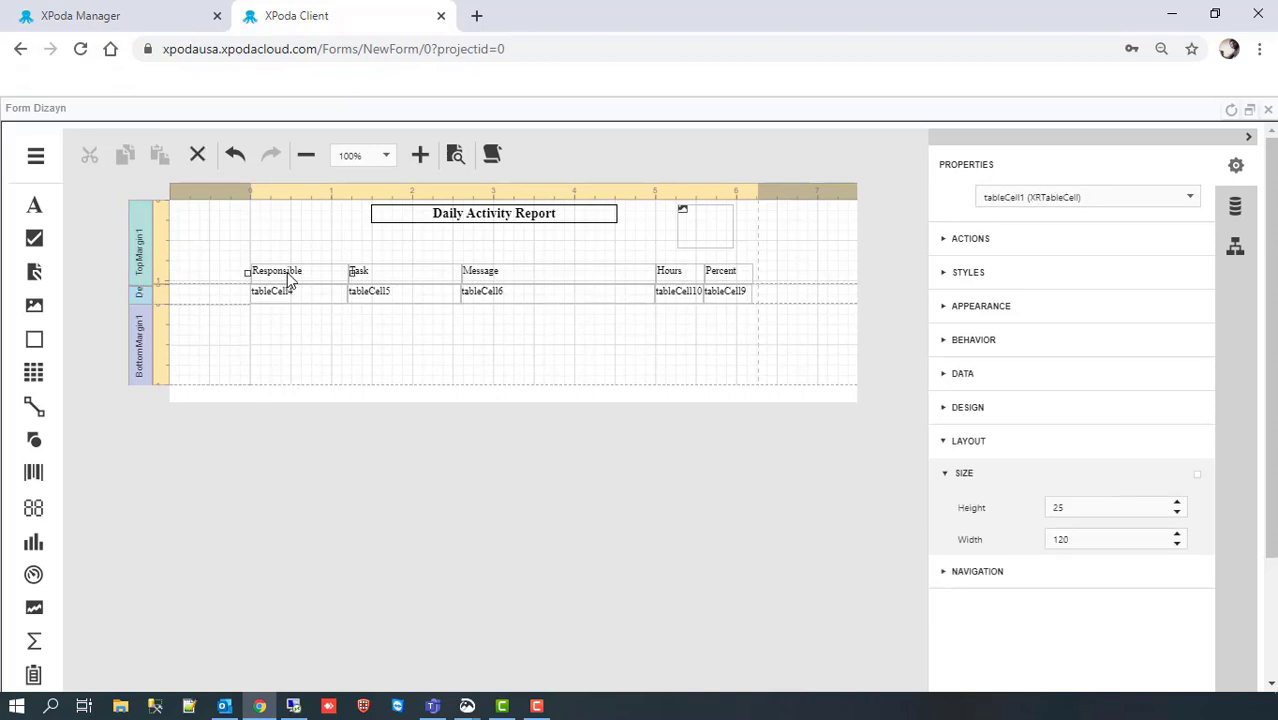
{"action": "left_click", "coordinate": [397, 280], "text": "ctrl"}
{"action": "left_click", "coordinate": [516, 284], "text": "ctrl"}
{"action": "left_click", "coordinate": [683, 281], "text": "ctrl"}
{"action": "left_click", "coordinate": [738, 284], "text": "ctrl"}
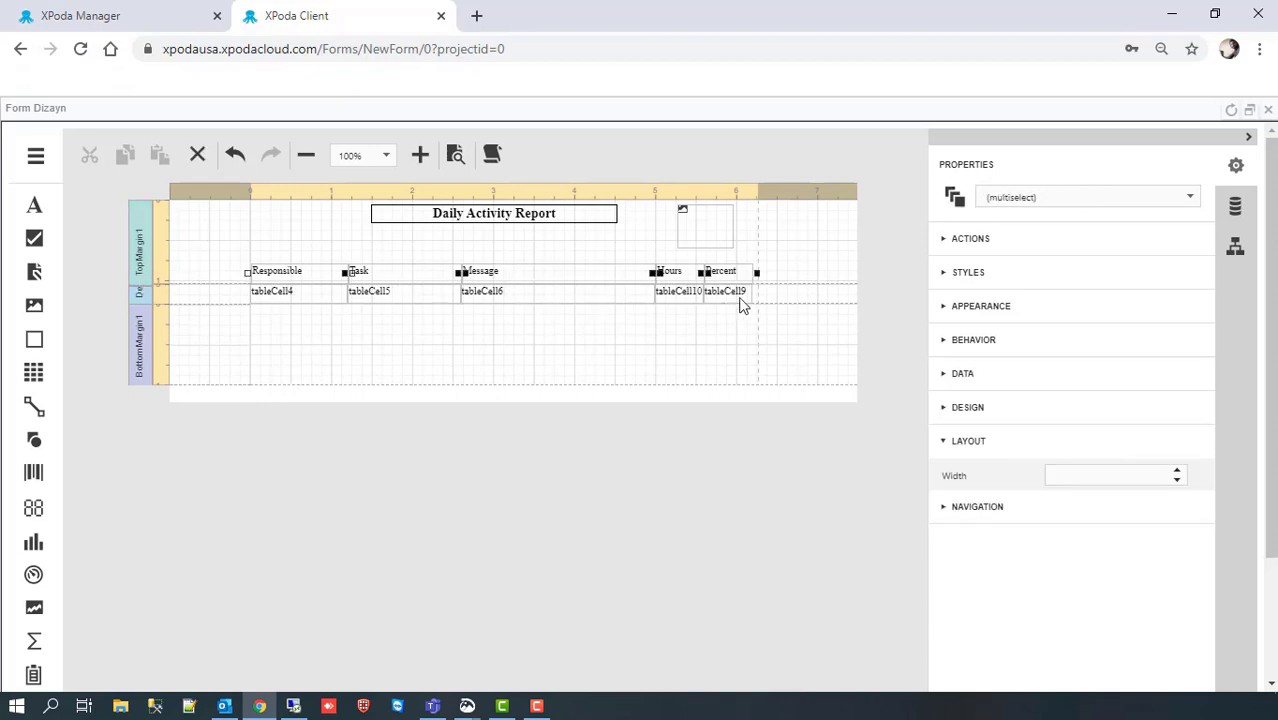
{"action": "left_click", "coordinate": [945, 308]}
{"action": "left_click", "coordinate": [945, 498]}
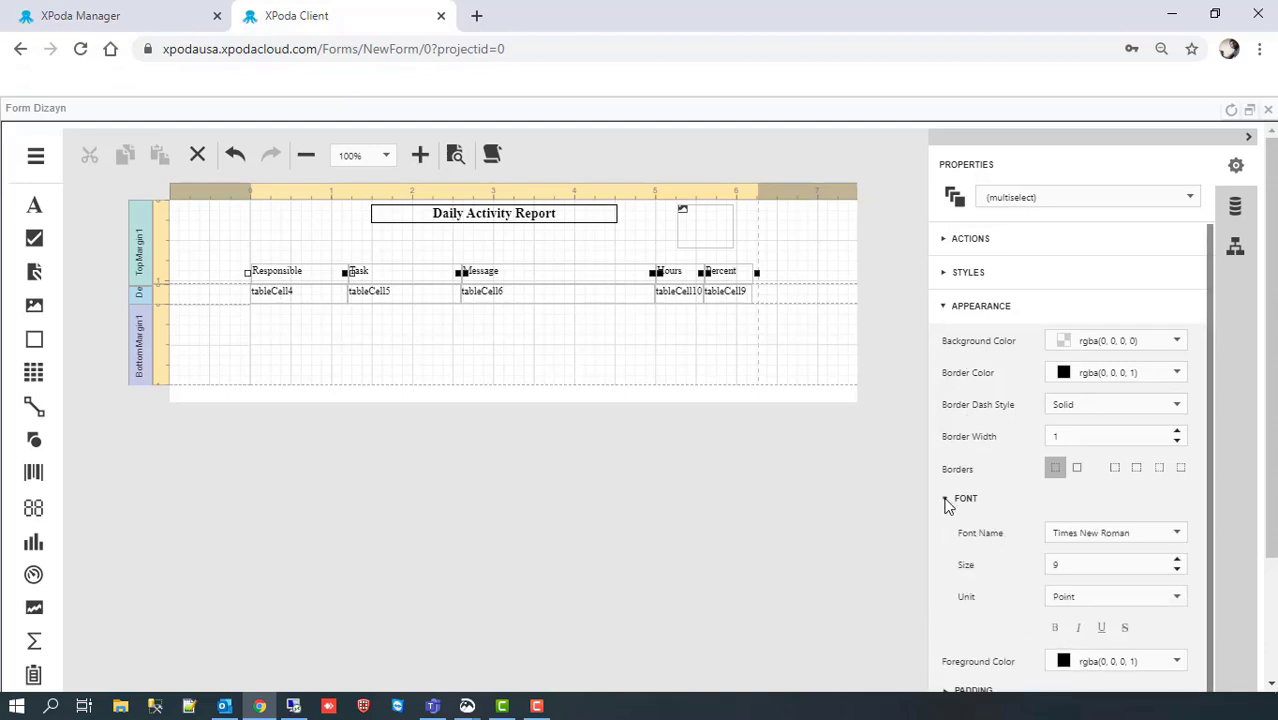
{"action": "left_click", "coordinate": [1178, 559]}
{"action": "left_click", "coordinate": [1055, 627]}
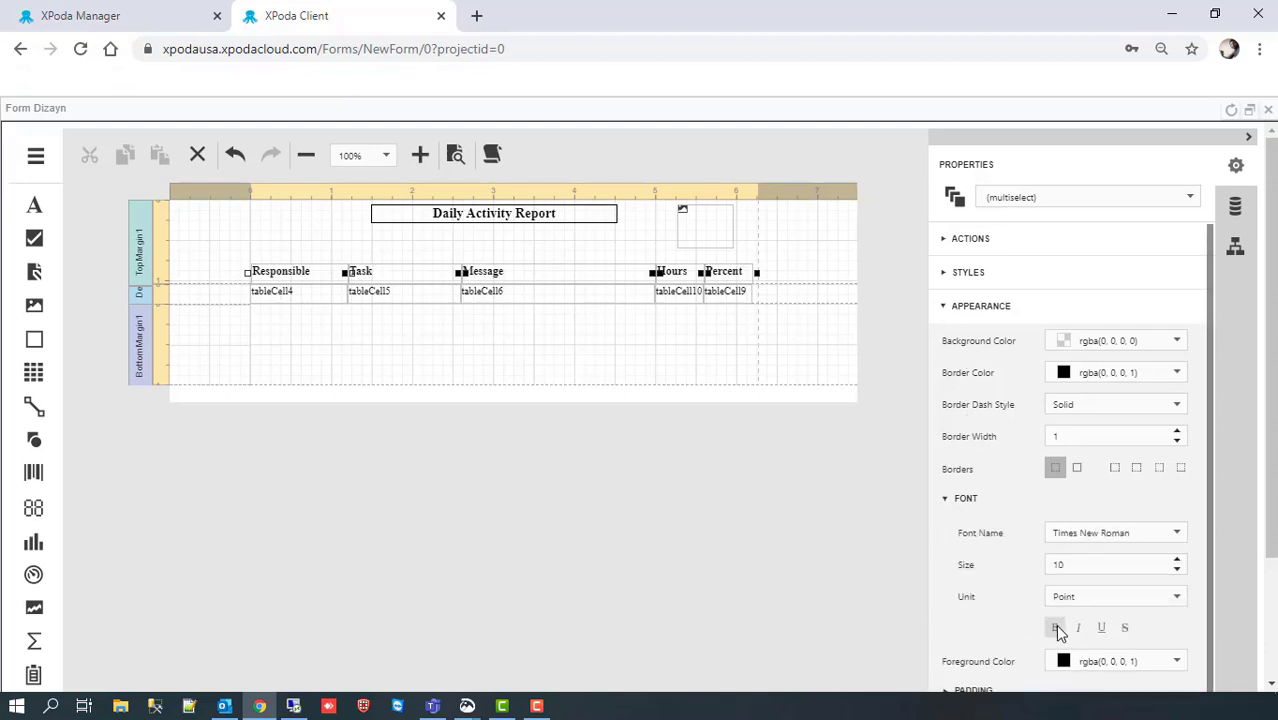
Step: Centre the header titles in their cells with Middle Center text alignment
{"action": "left_click_drag", "start_coordinate": [1205, 508], "coordinate": [1210, 607]}
{"action": "left_click", "coordinate": [1177, 630]}
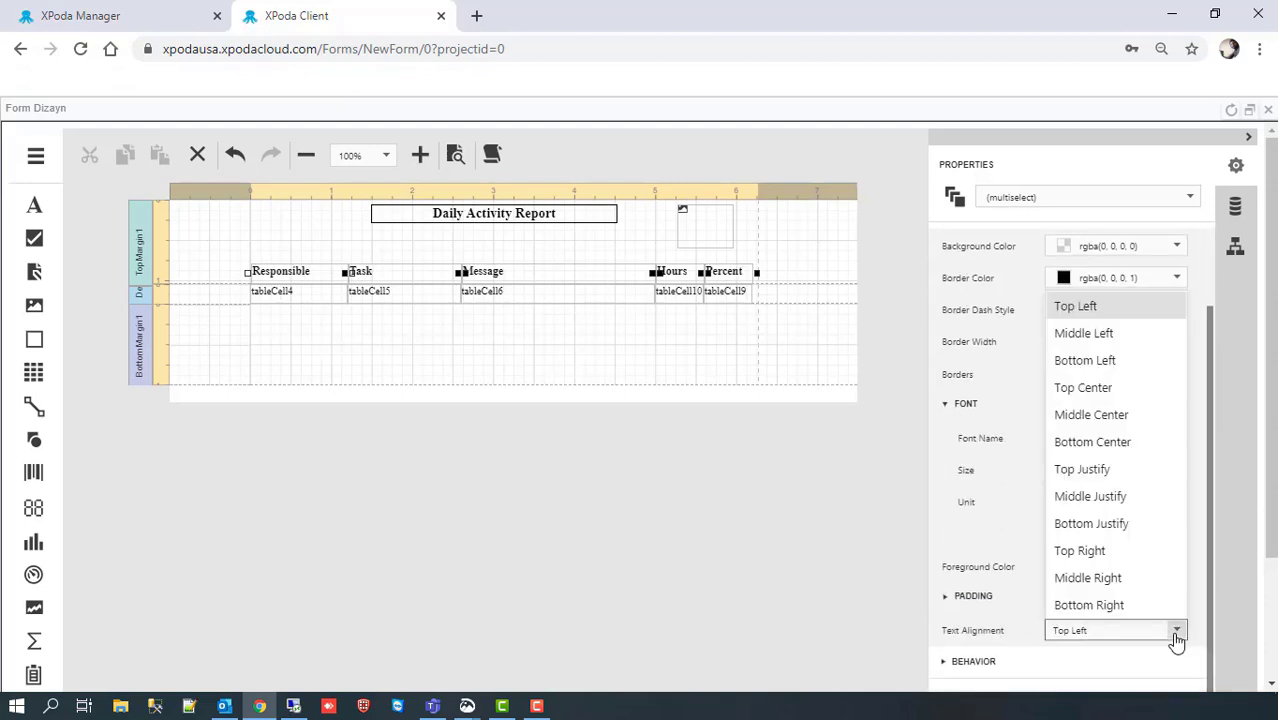
{"action": "left_click", "coordinate": [1105, 414]}
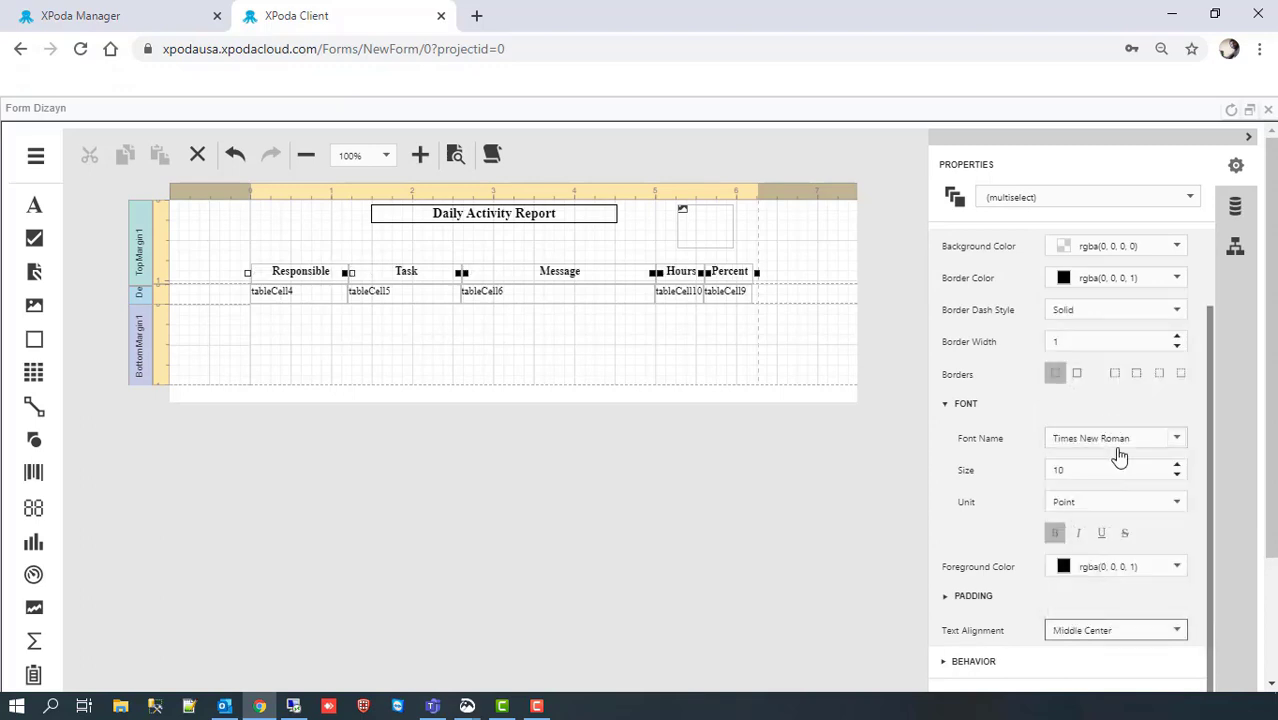
{"action": "left_click", "coordinate": [945, 404]}
{"action": "left_click", "coordinate": [946, 306]}
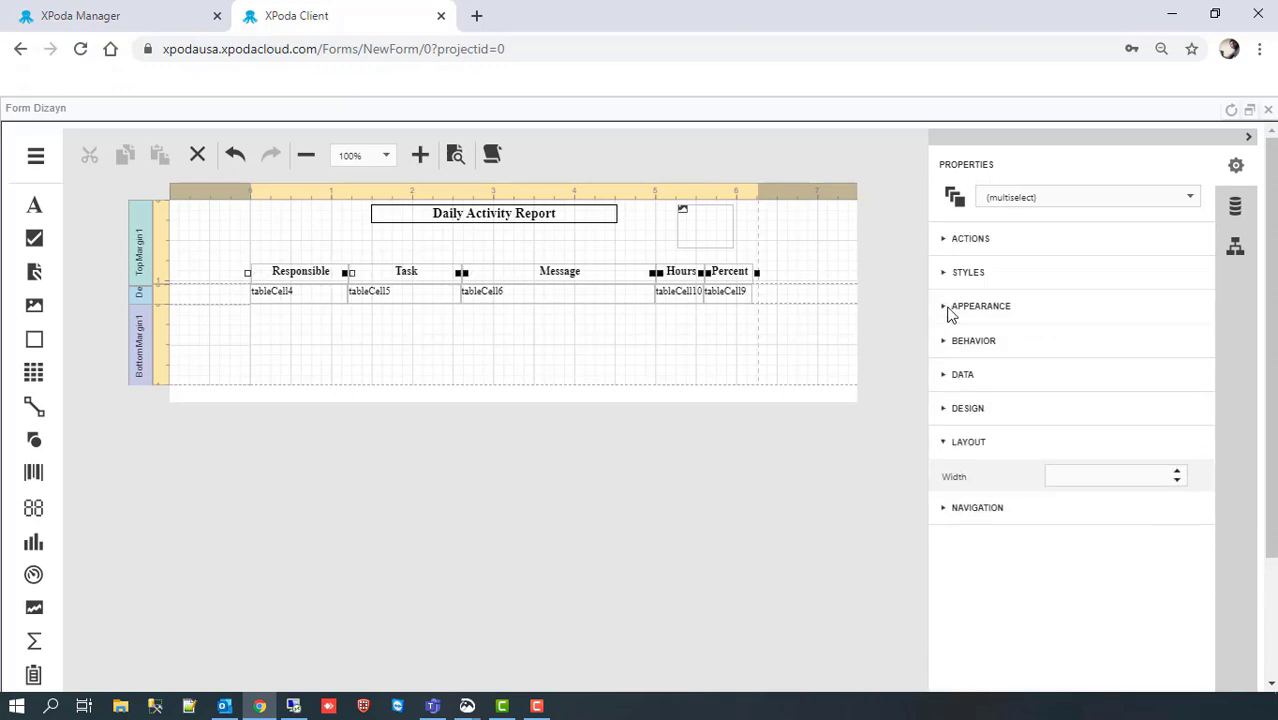
{"action": "left_click", "coordinate": [946, 306]}
Step: Add top and side borders to the header cells, plus a left border on Responsible
{"action": "left_click", "coordinate": [1141, 473]}
{"action": "left_click", "coordinate": [1159, 468]}
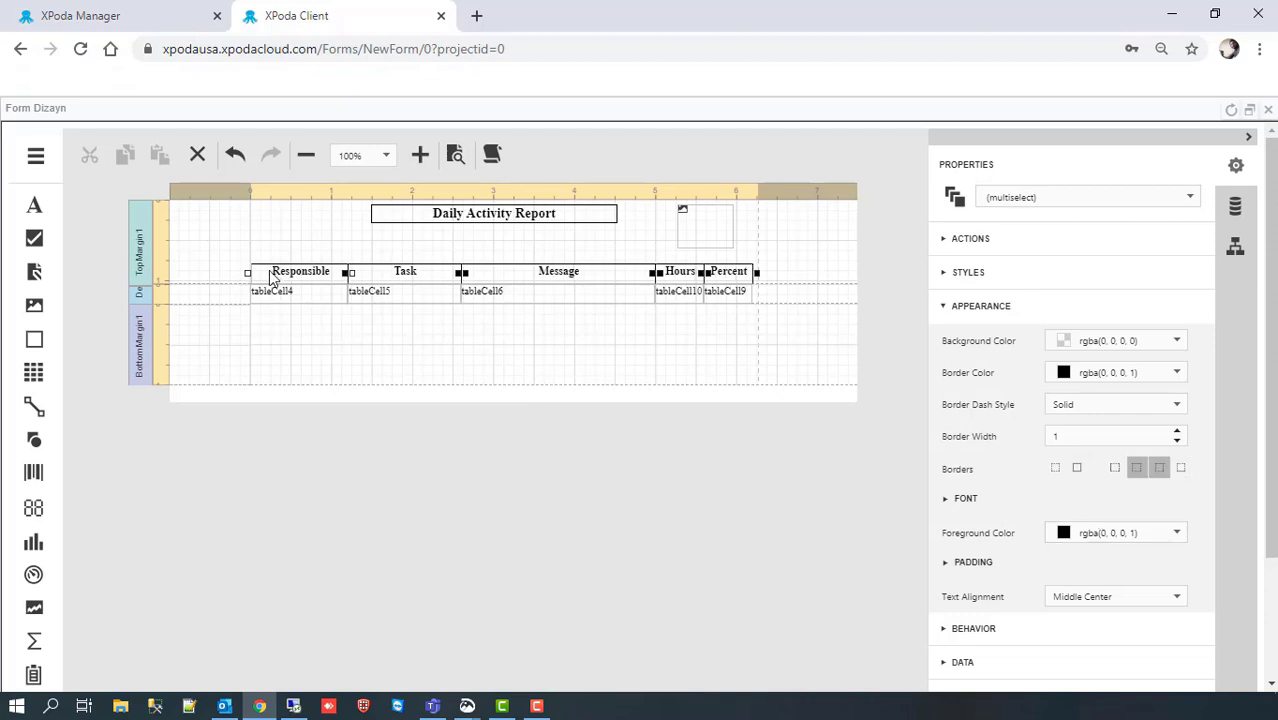
{"action": "left_click", "coordinate": [315, 334]}
{"action": "left_click", "coordinate": [272, 272]}
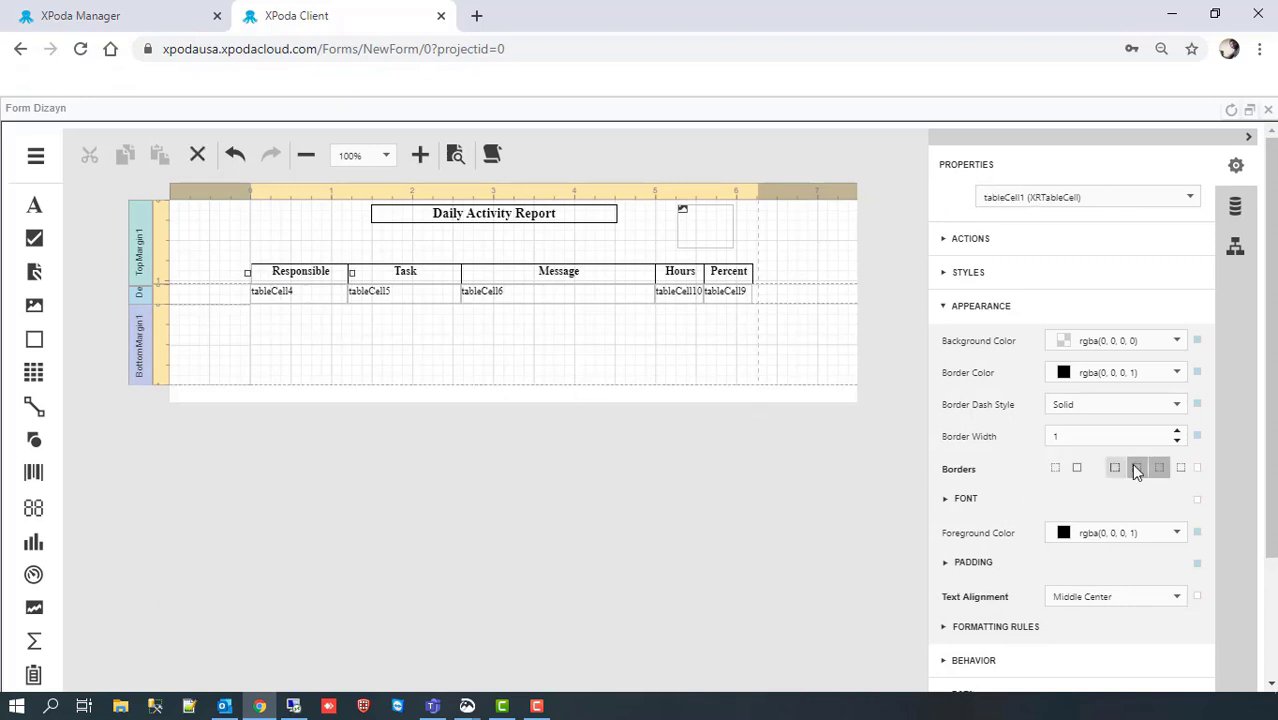
{"action": "left_click", "coordinate": [1115, 468]}
{"action": "left_click", "coordinate": [465, 374]}
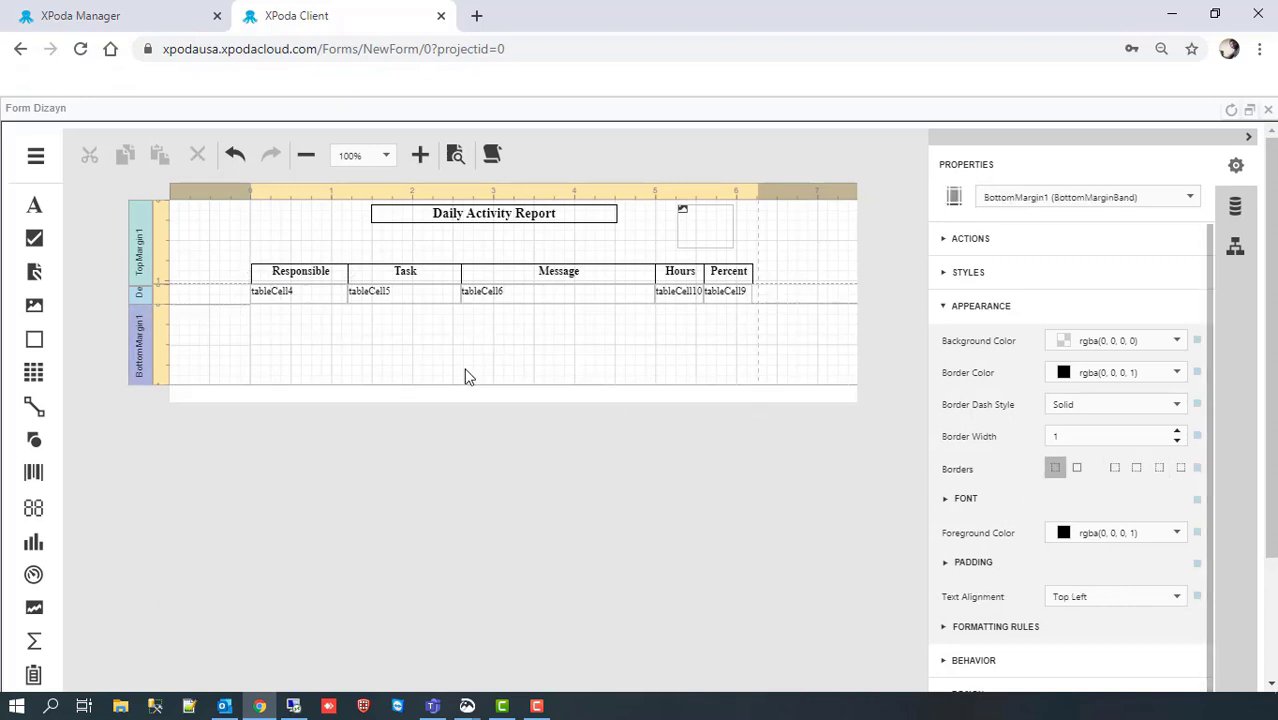
Step: Give the data row cells top, right and bottom borders, and the Responsible data cell a left border
{"action": "left_click", "coordinate": [293, 300]}
{"action": "left_click", "coordinate": [422, 297], "text": "ctrl"}
{"action": "left_click", "coordinate": [519, 300], "text": "ctrl"}
{"action": "left_click", "coordinate": [728, 294], "text": "ctrl"}
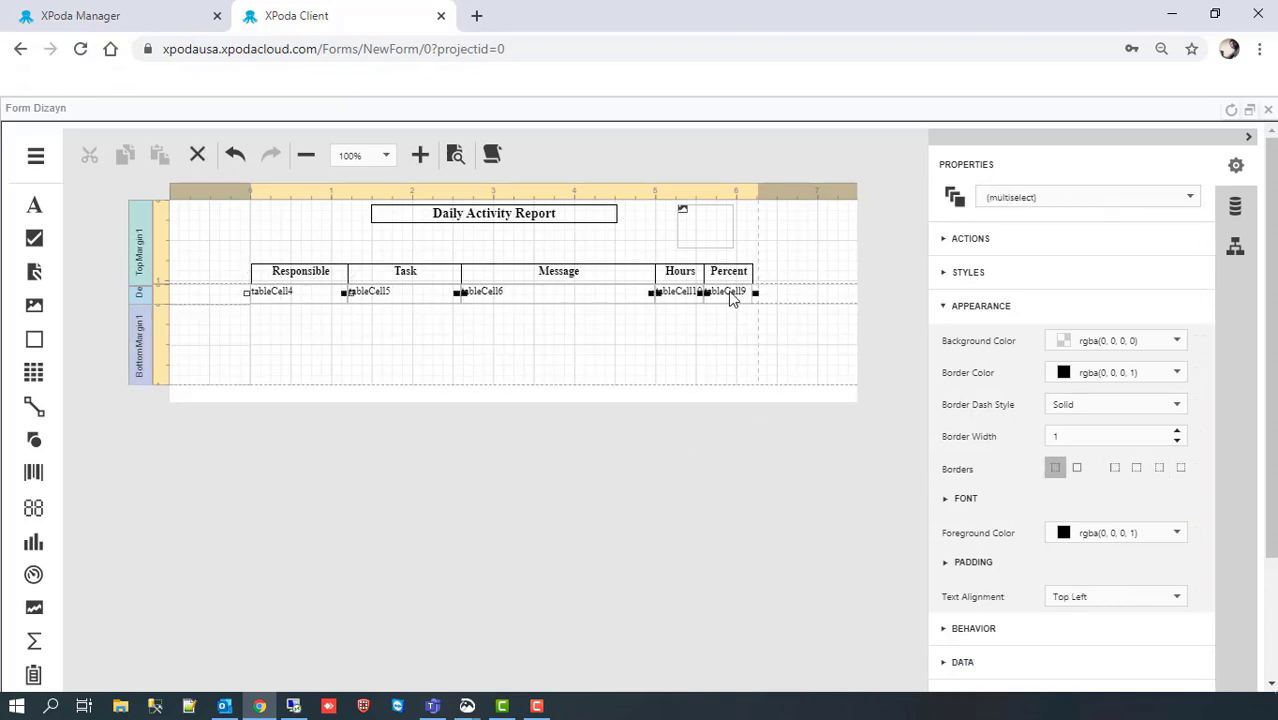
{"action": "left_click", "coordinate": [1138, 470]}
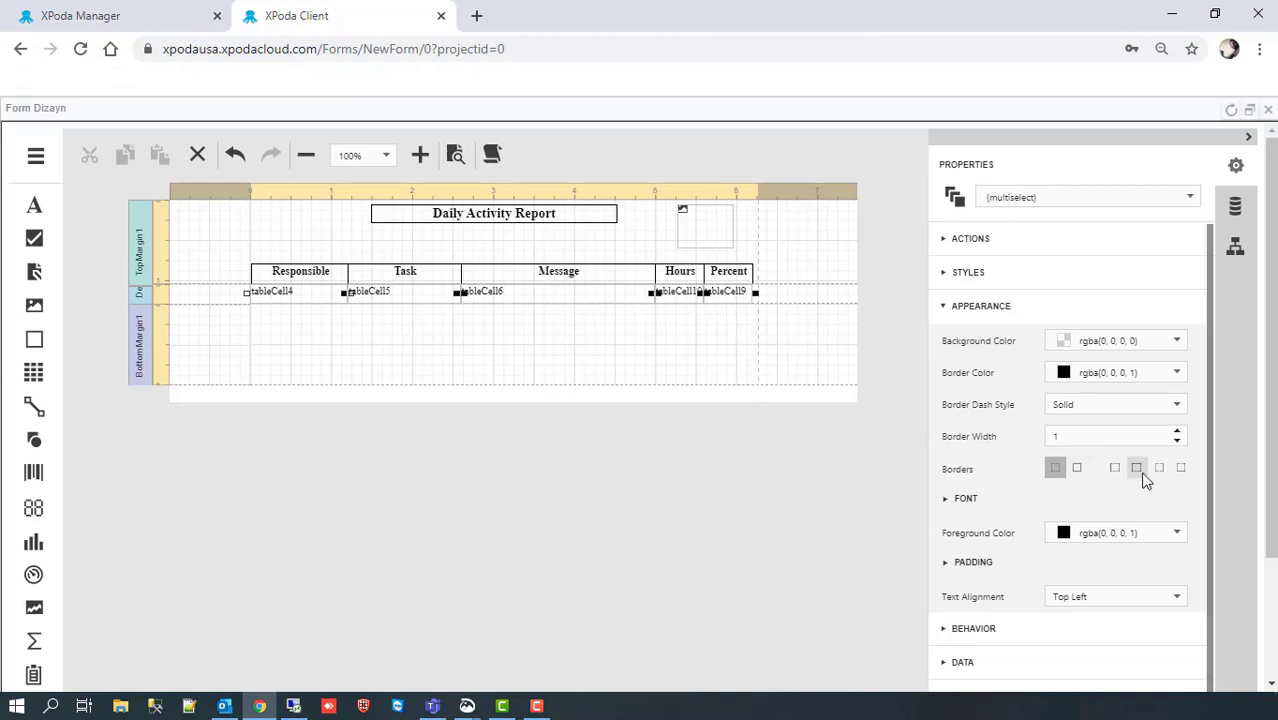
{"action": "left_click", "coordinate": [1158, 472]}
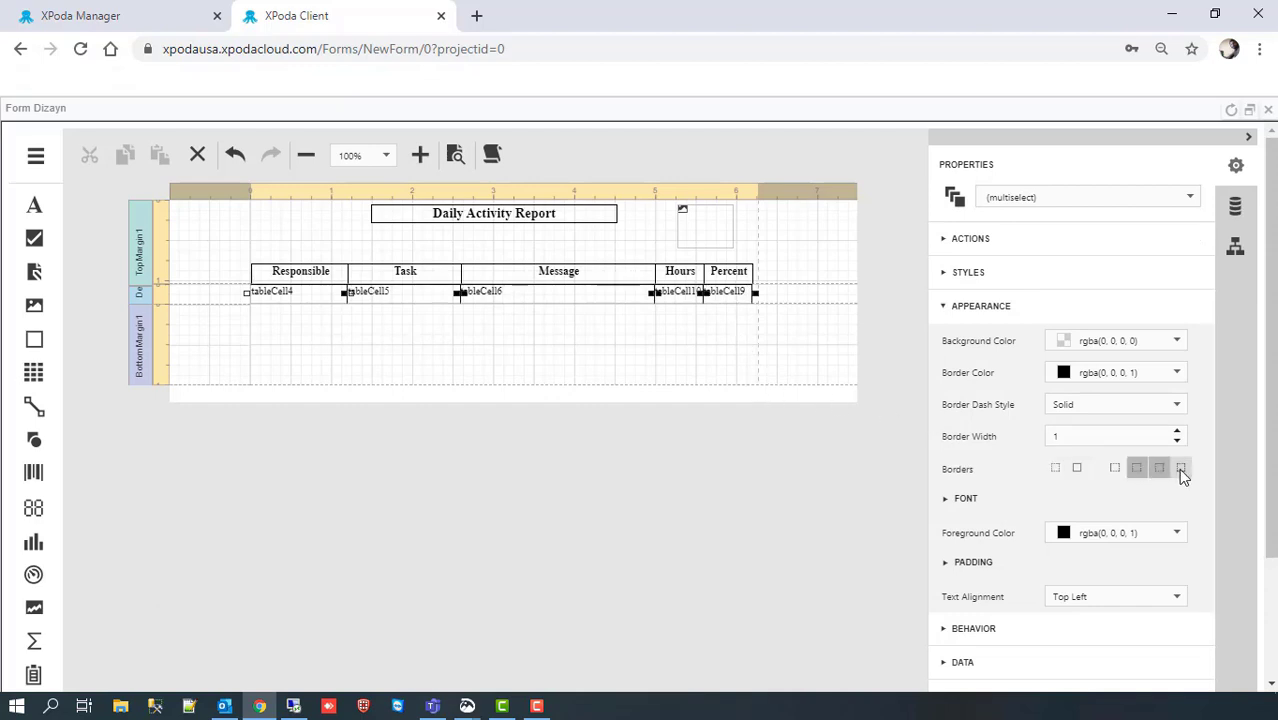
{"action": "left_click", "coordinate": [1180, 470]}
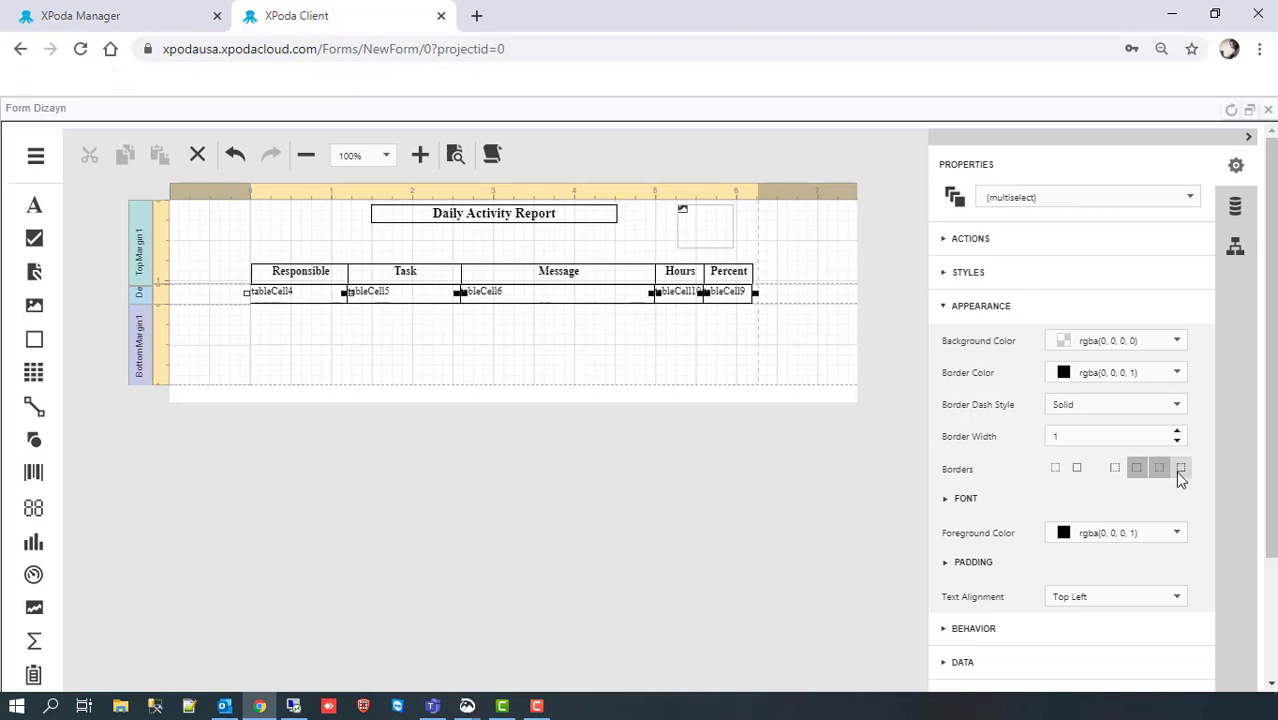
{"action": "left_click", "coordinate": [325, 317]}
{"action": "left_click", "coordinate": [325, 297]}
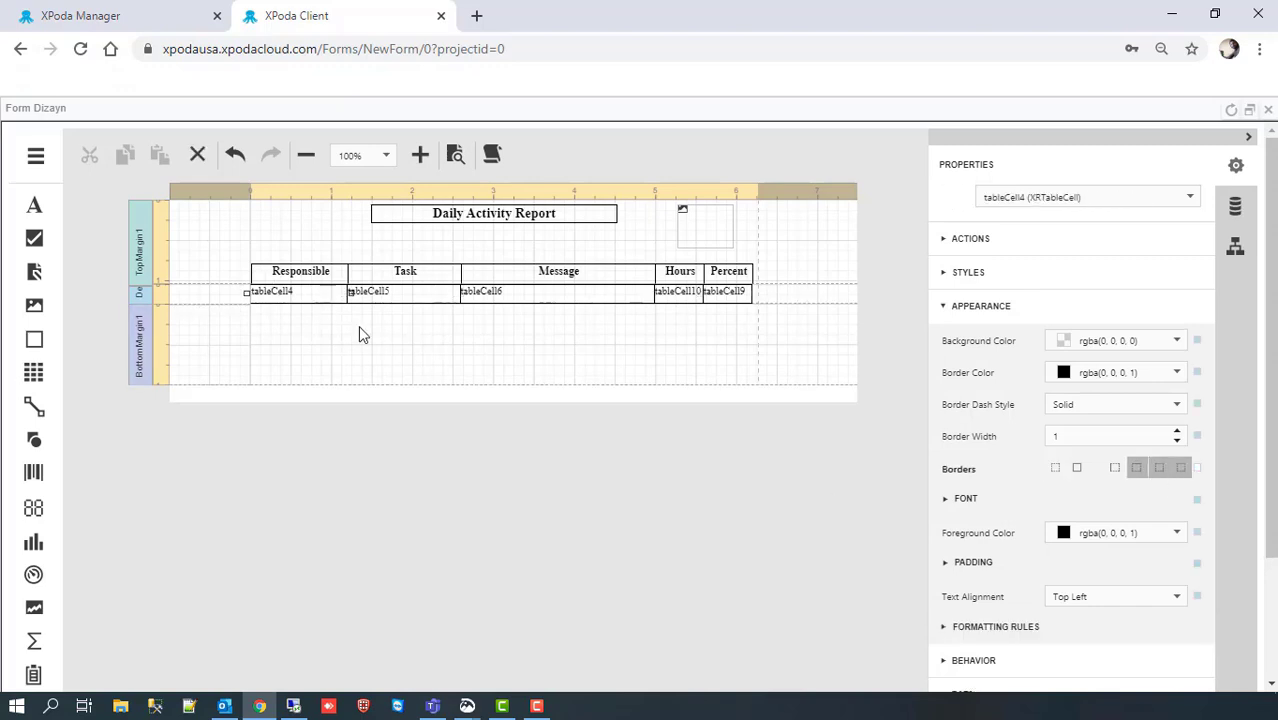
{"action": "left_click", "coordinate": [1076, 469]}
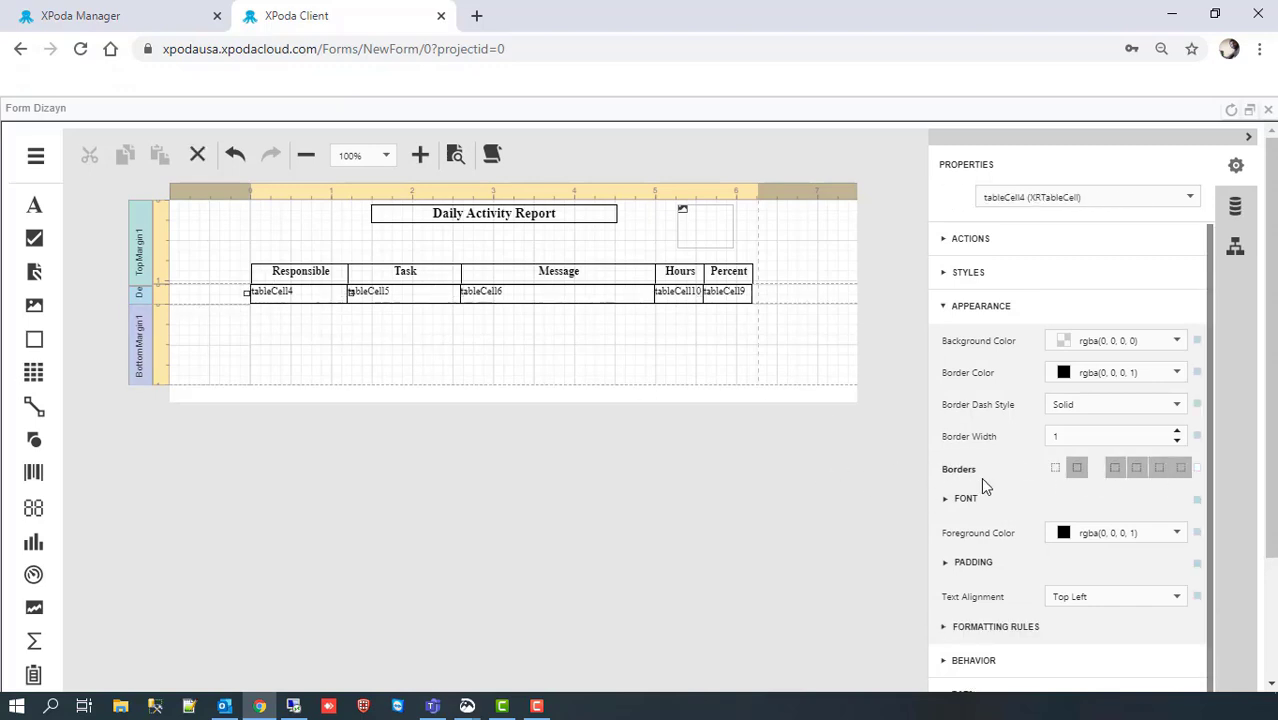
Step: Centre the text of the Responsible, Task, Hours and Percent data cells and set their font size to 8
{"action": "left_click", "coordinate": [374, 329]}
{"action": "left_click", "coordinate": [315, 295]}
{"action": "left_click", "coordinate": [410, 296], "text": "ctrl"}
{"action": "left_click", "coordinate": [691, 297], "text": "ctrl"}
{"action": "left_click", "coordinate": [735, 297], "text": "ctrl"}
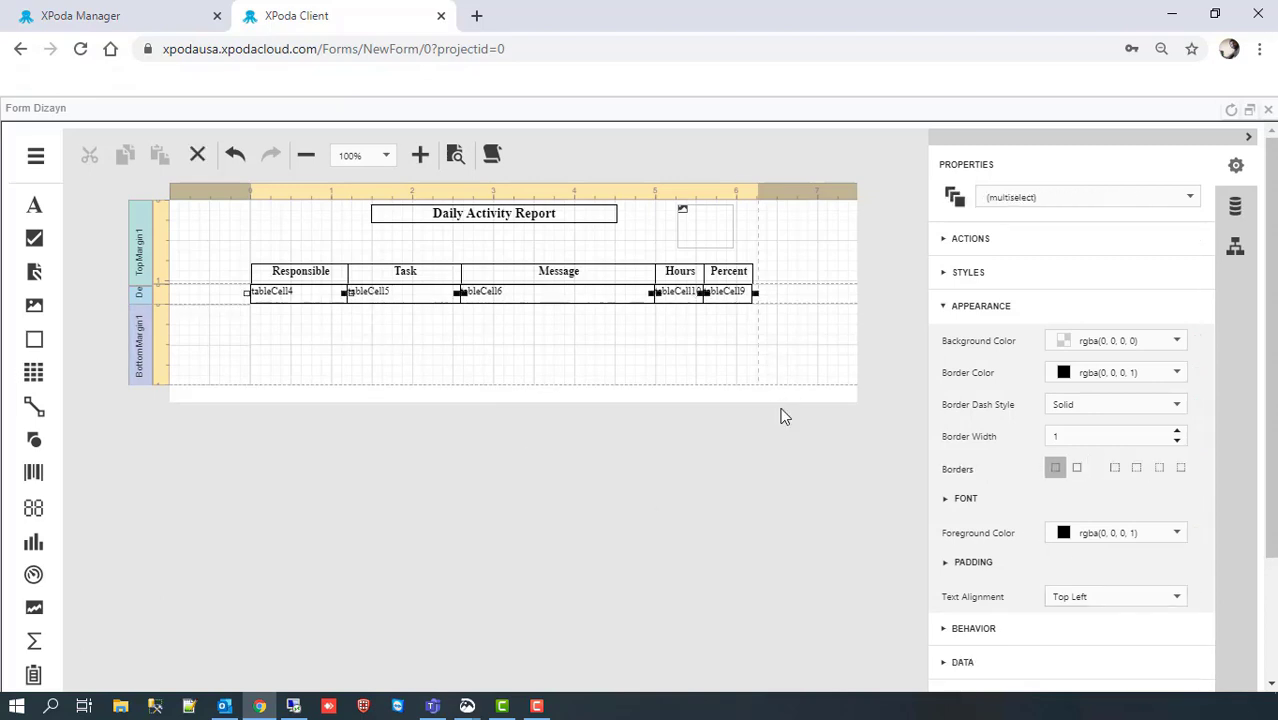
{"action": "left_click", "coordinate": [1057, 600]}
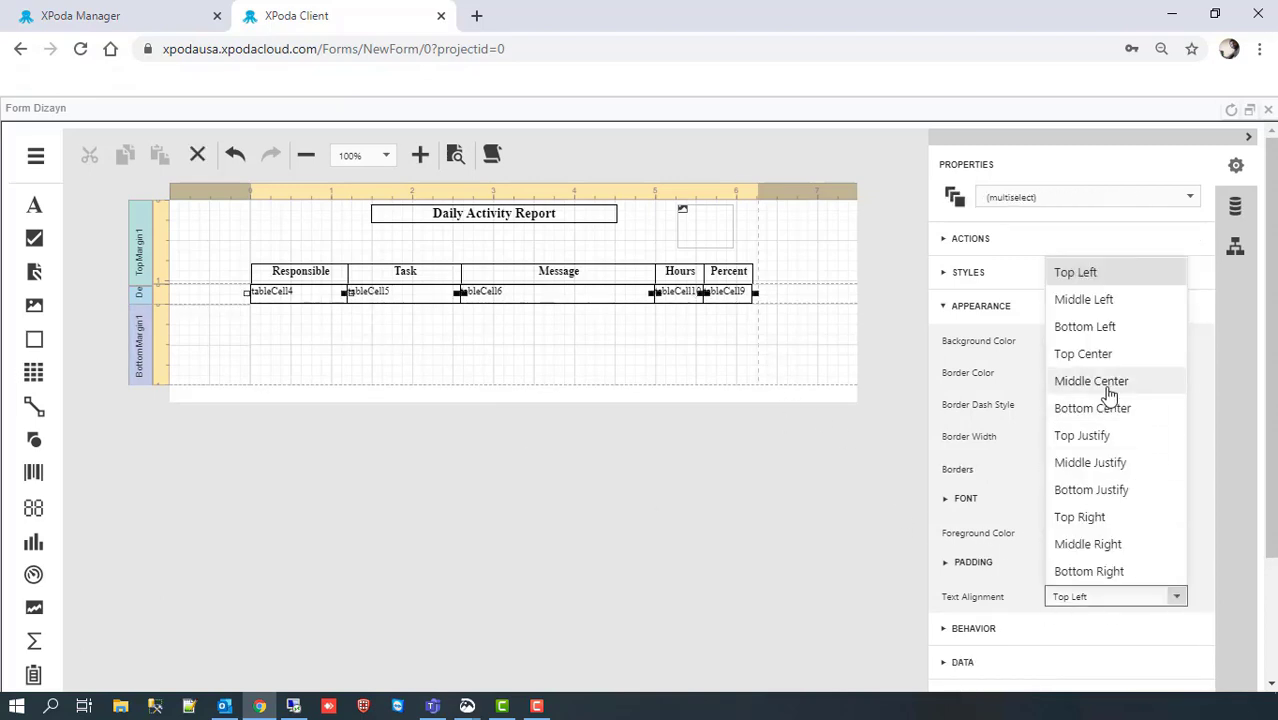
{"action": "left_click", "coordinate": [1073, 381]}
{"action": "left_click", "coordinate": [945, 498]}
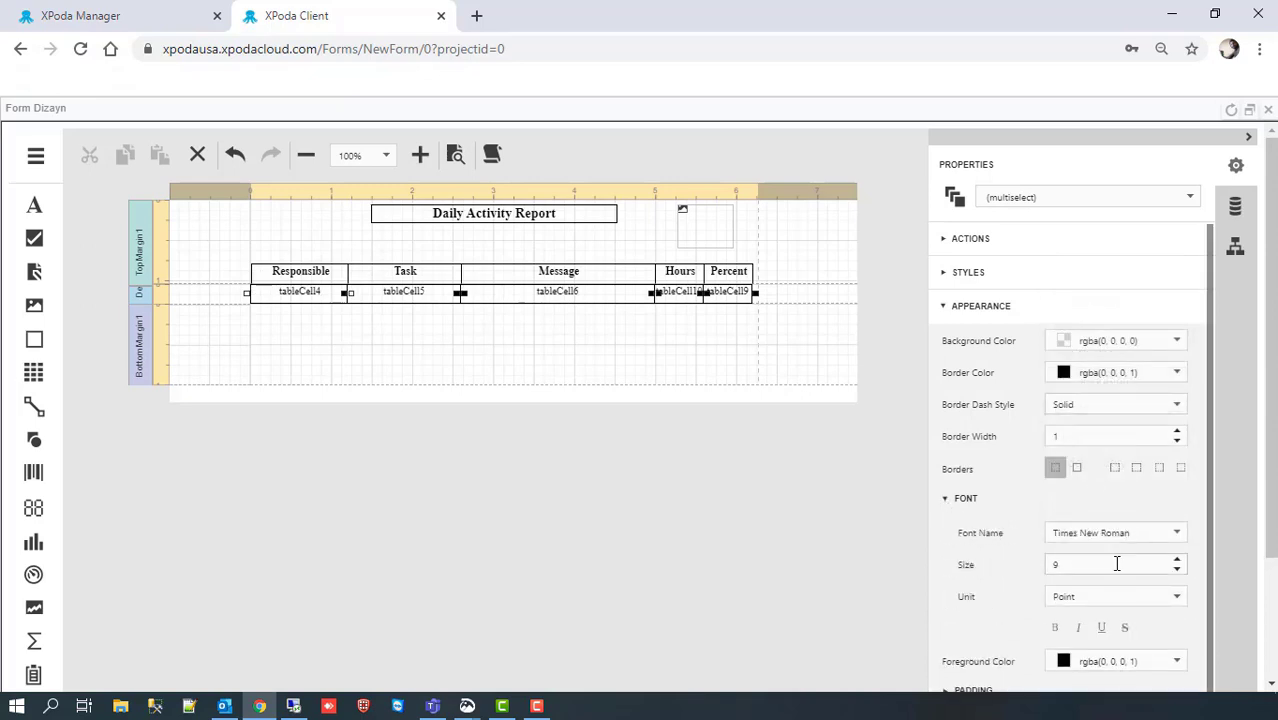
{"action": "left_click", "coordinate": [1177, 569]}
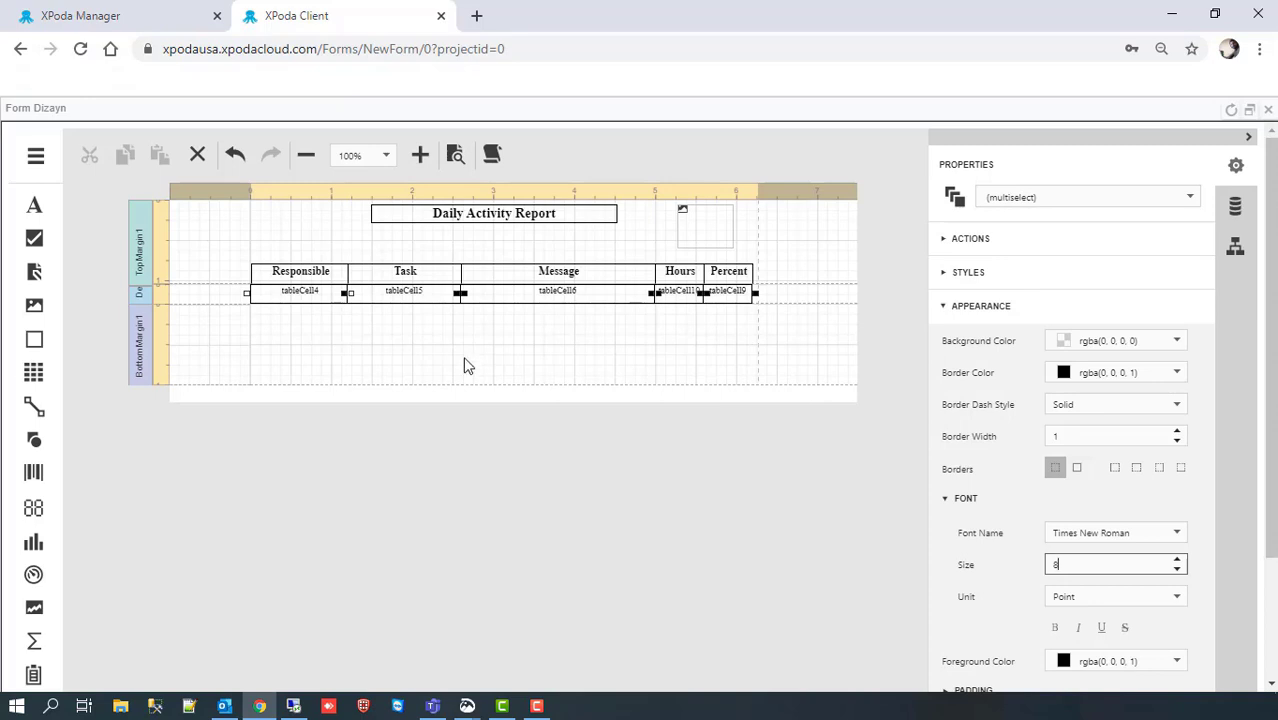
{"action": "left_click", "coordinate": [35, 155]}
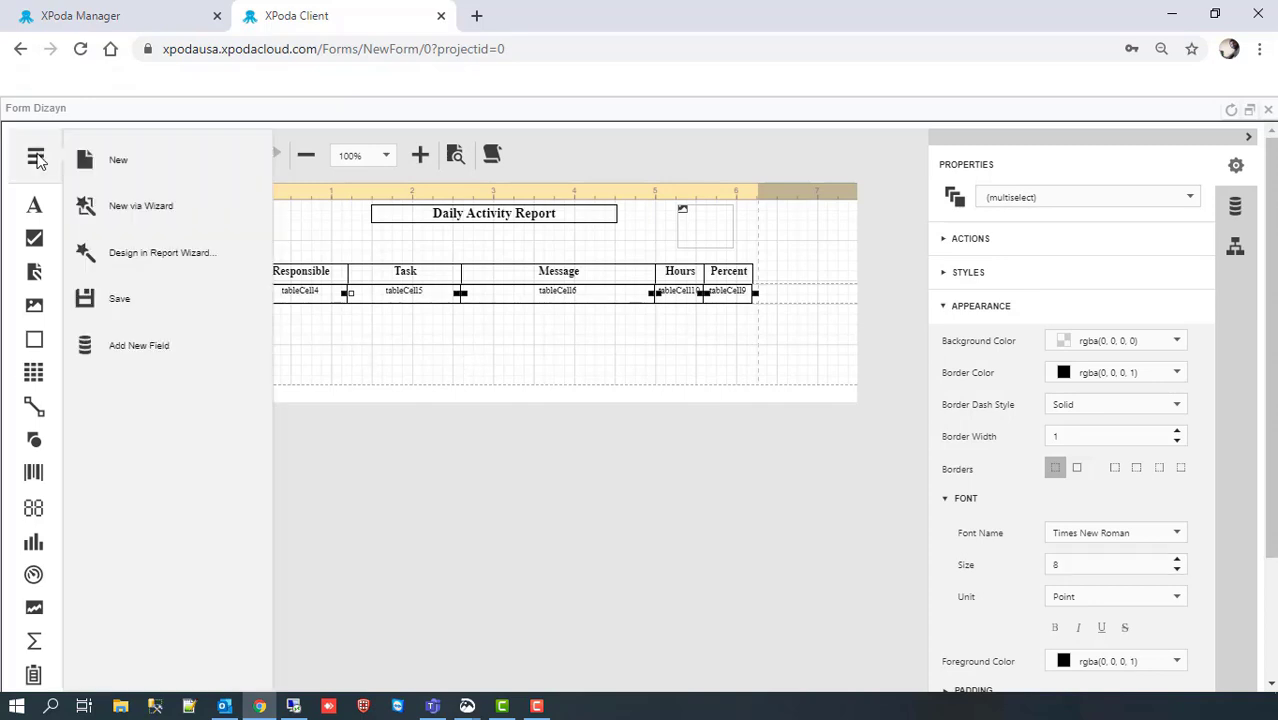
Step: Add a datasource field named 'Activities' to the report and launch its Query Result builder
{"action": "left_click", "coordinate": [145, 346]}
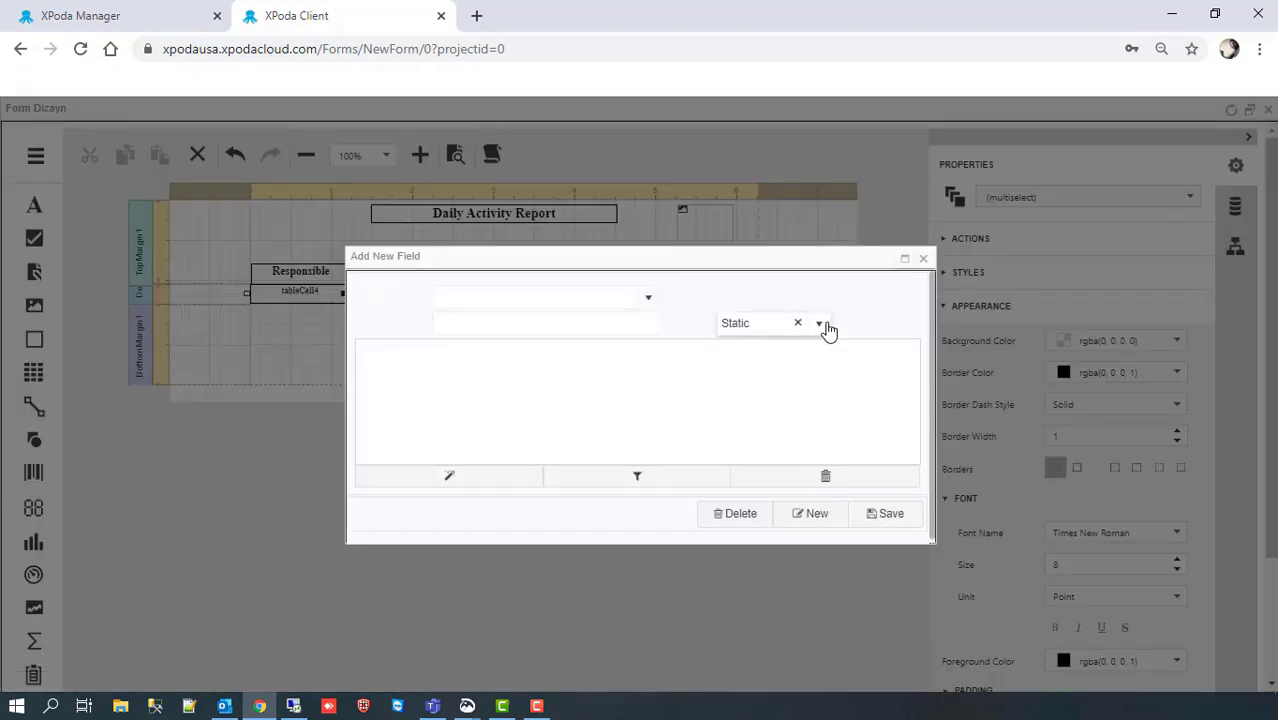
{"action": "left_click", "coordinate": [820, 325]}
{"action": "left_click", "coordinate": [775, 392]}
{"action": "type", "text": "A"}
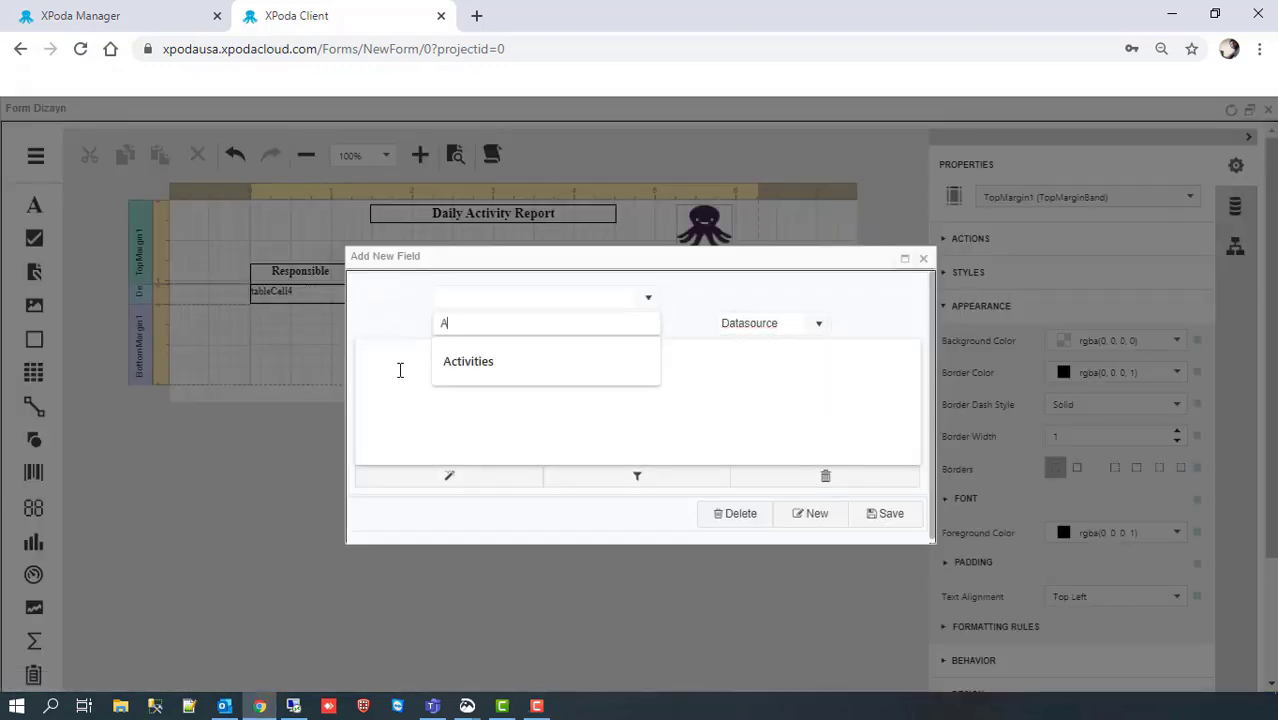
{"action": "type", "text": "c"}
{"action": "key", "text": "Down"}
{"action": "key", "text": "Return"}
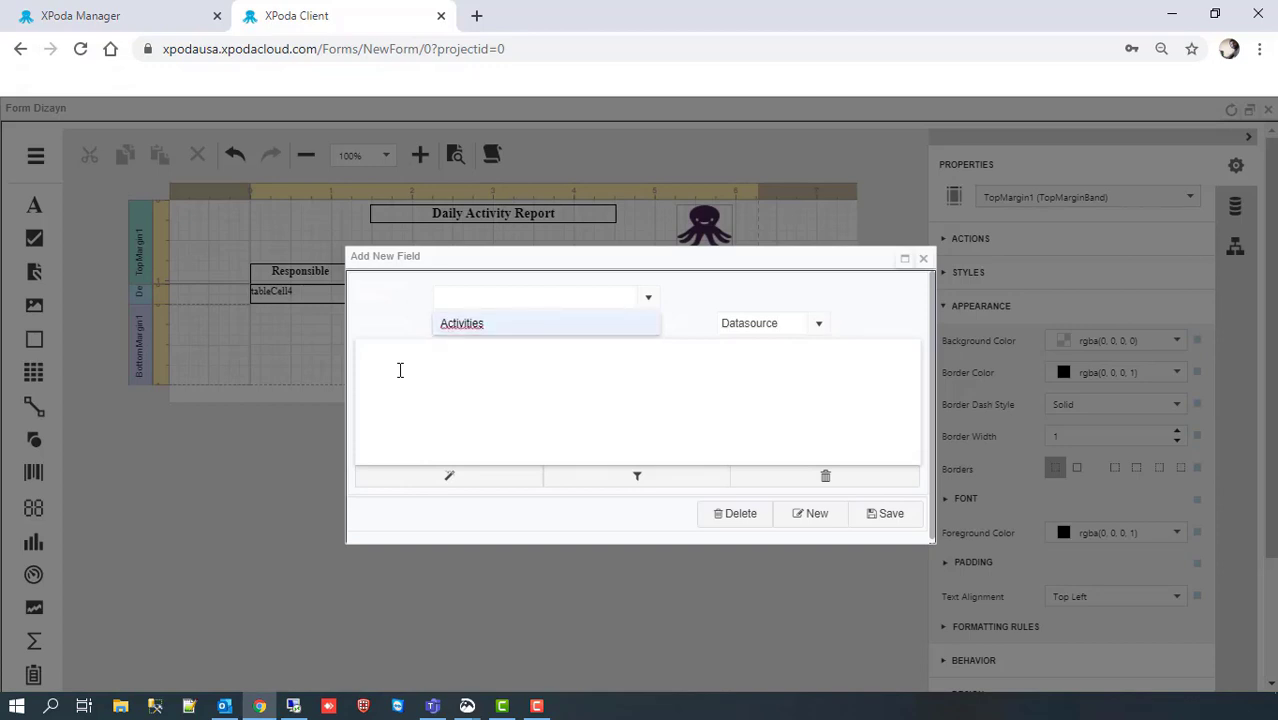
{"action": "left_click", "coordinate": [456, 474]}
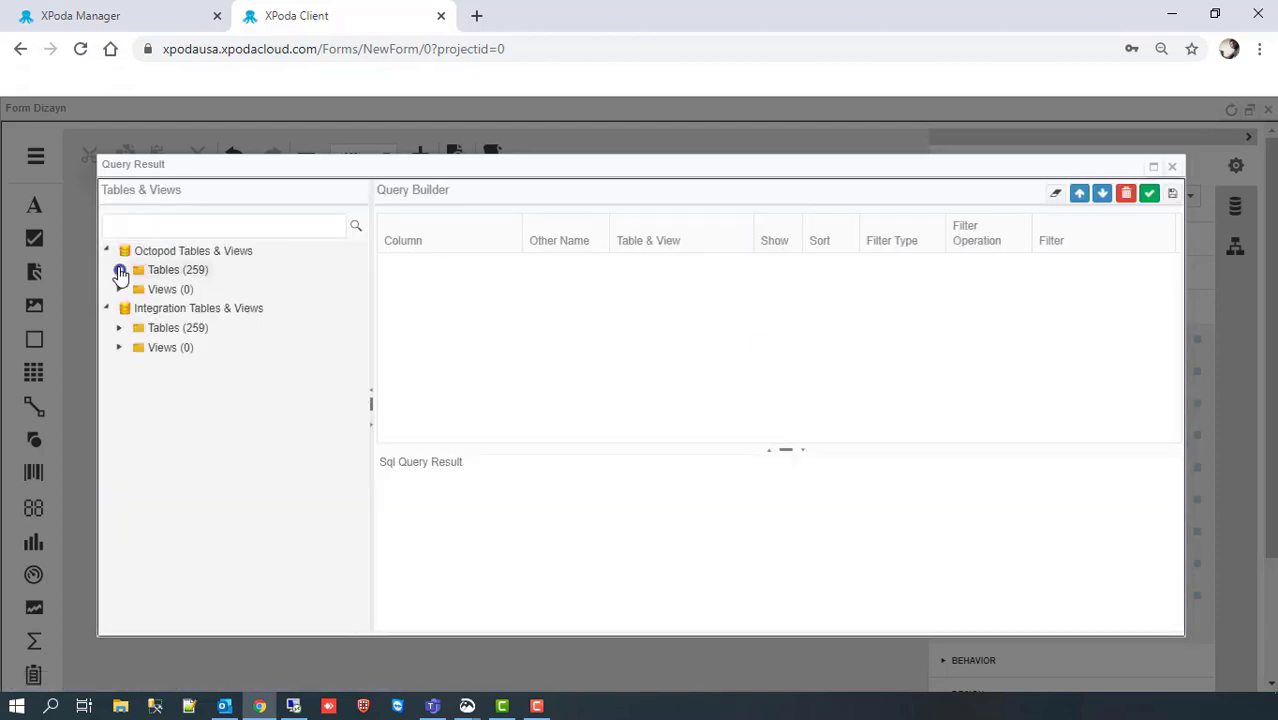
Step: Add Task_Title from the TM_TASKS table to the query
{"action": "left_click", "coordinate": [120, 272]}
{"action": "left_click", "coordinate": [136, 225]}
{"action": "type", "text": "TM_"}
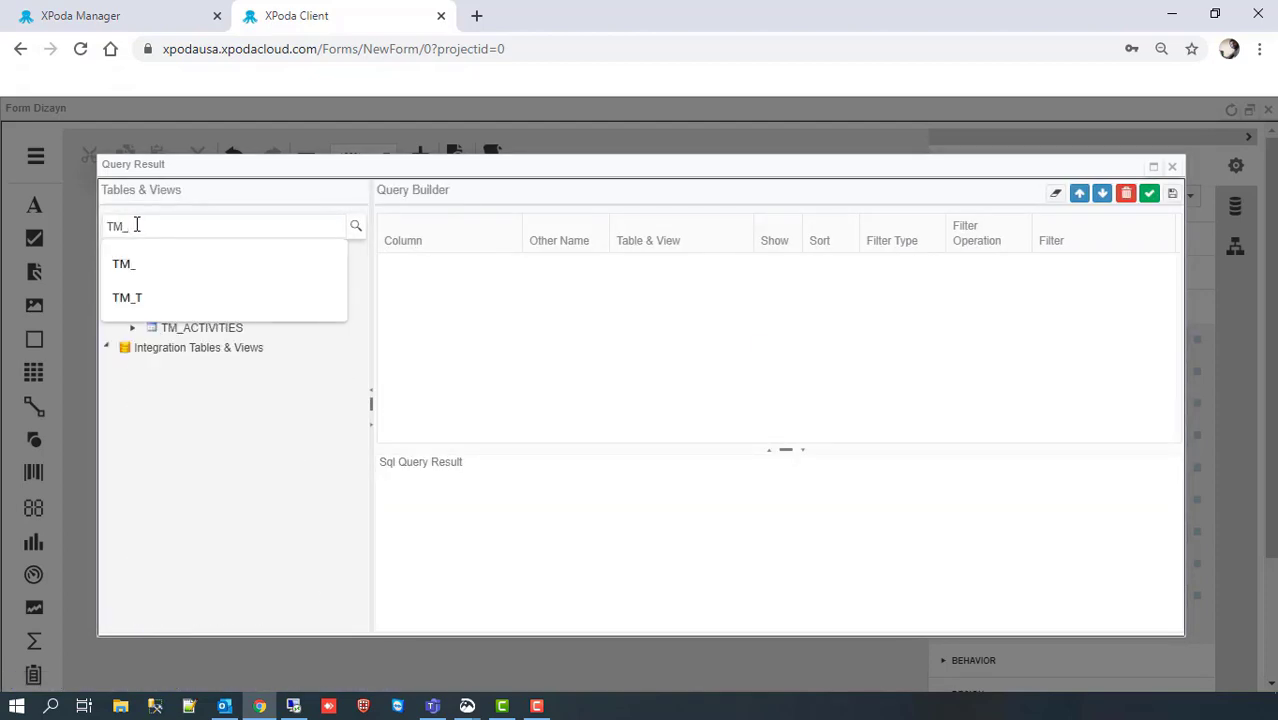
{"action": "type", "text": "T"}
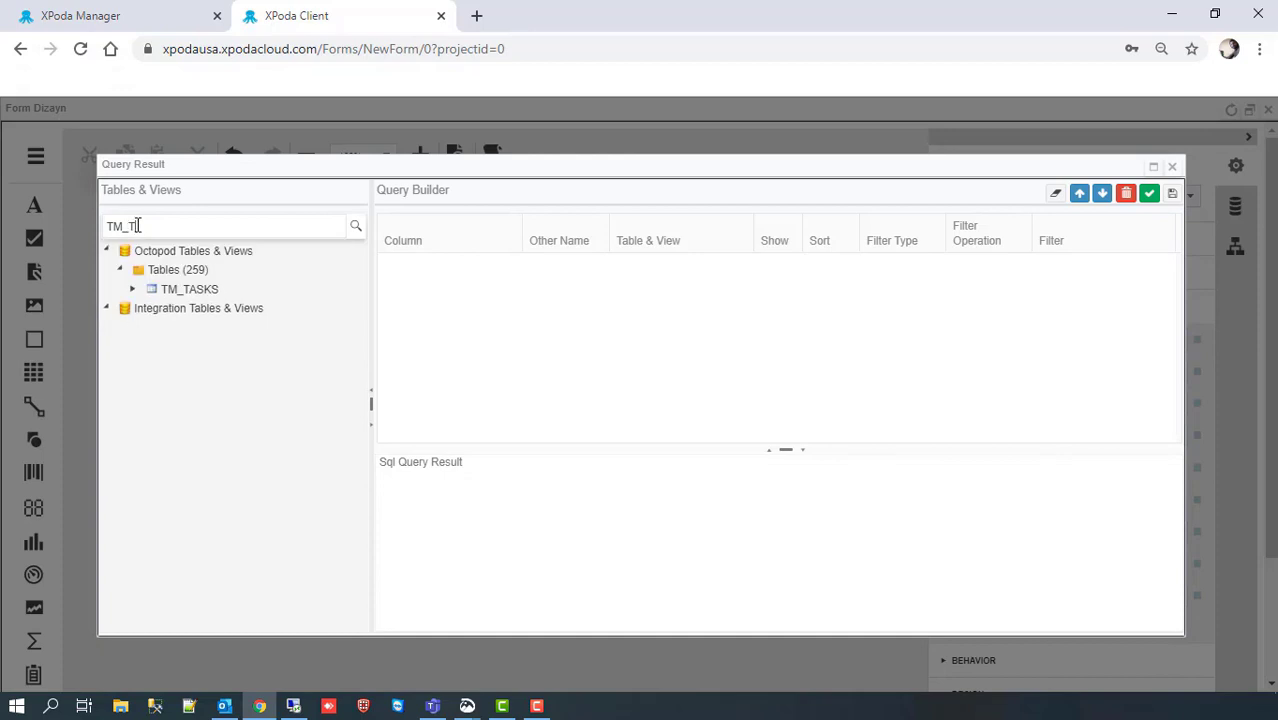
{"action": "left_click", "coordinate": [133, 288]}
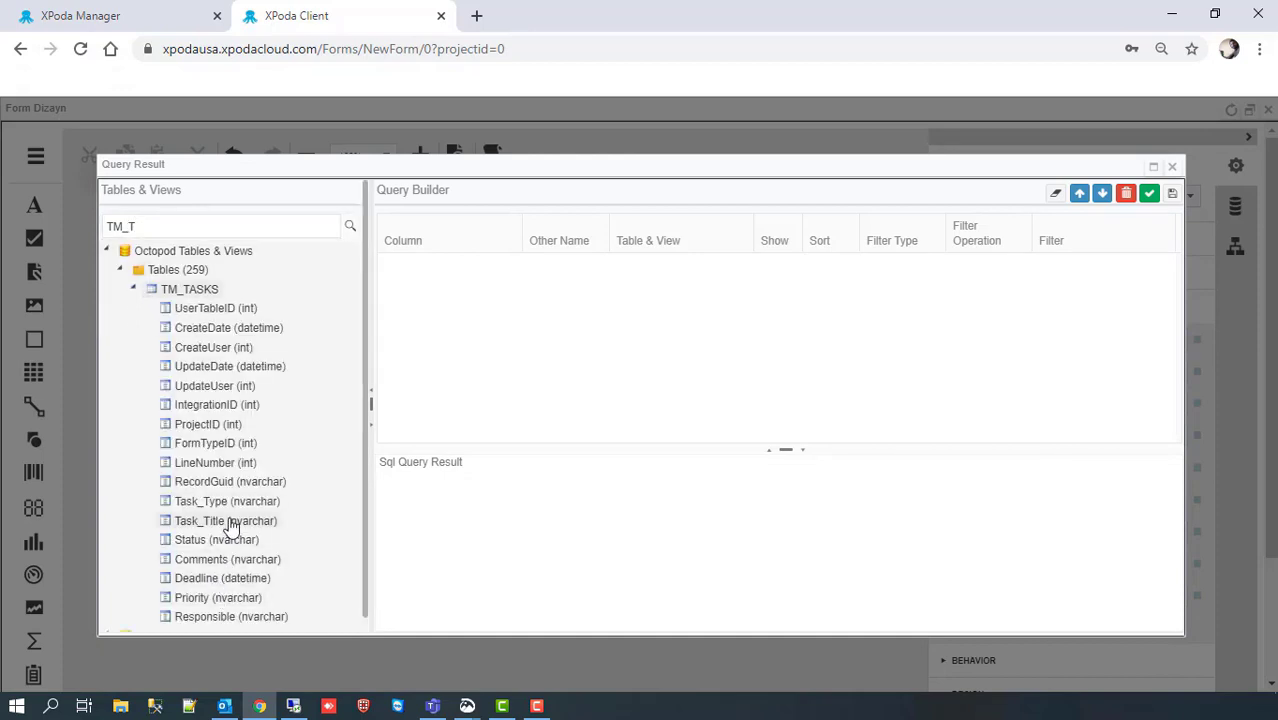
{"action": "left_click_drag", "start_coordinate": [228, 521], "coordinate": [440, 330]}
Step: Add CreateDate from TM_ACTIVITIES, joined on UserTableID = Task_ID, and save the join
{"action": "left_click", "coordinate": [163, 225]}
{"action": "key", "text": "BackSpace"}
{"action": "type", "text": "A"}
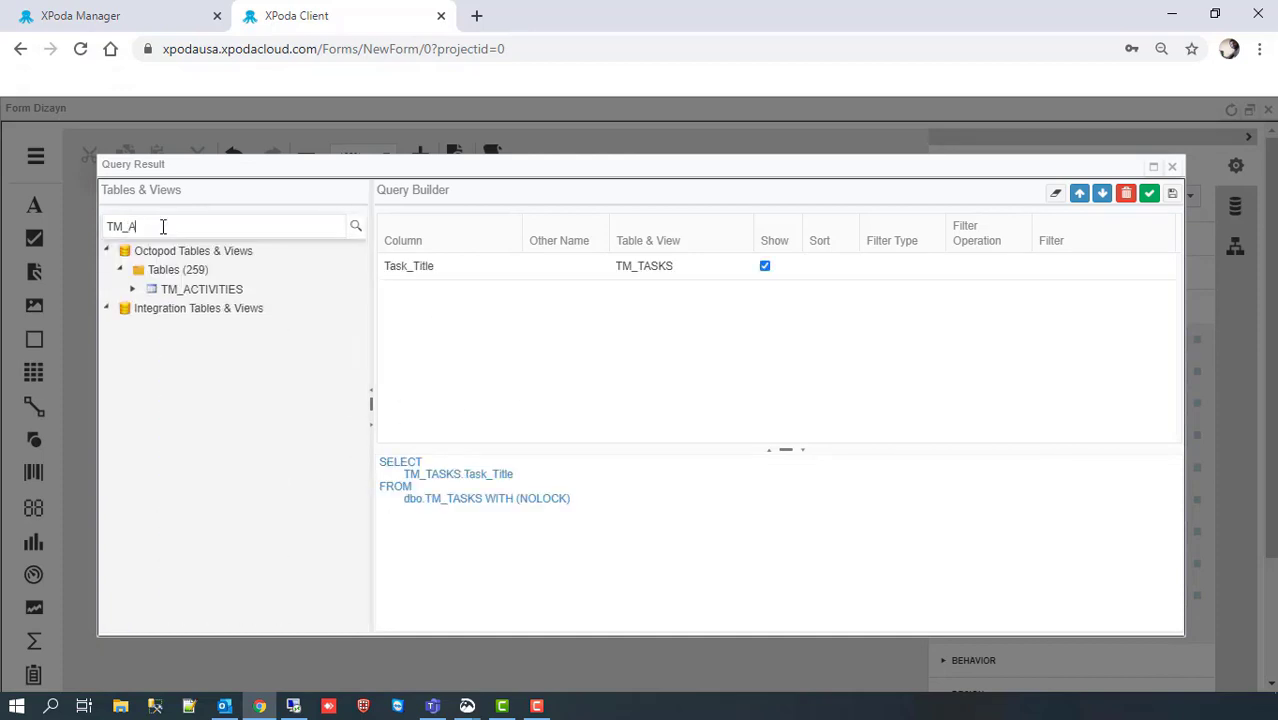
{"action": "left_click", "coordinate": [133, 289]}
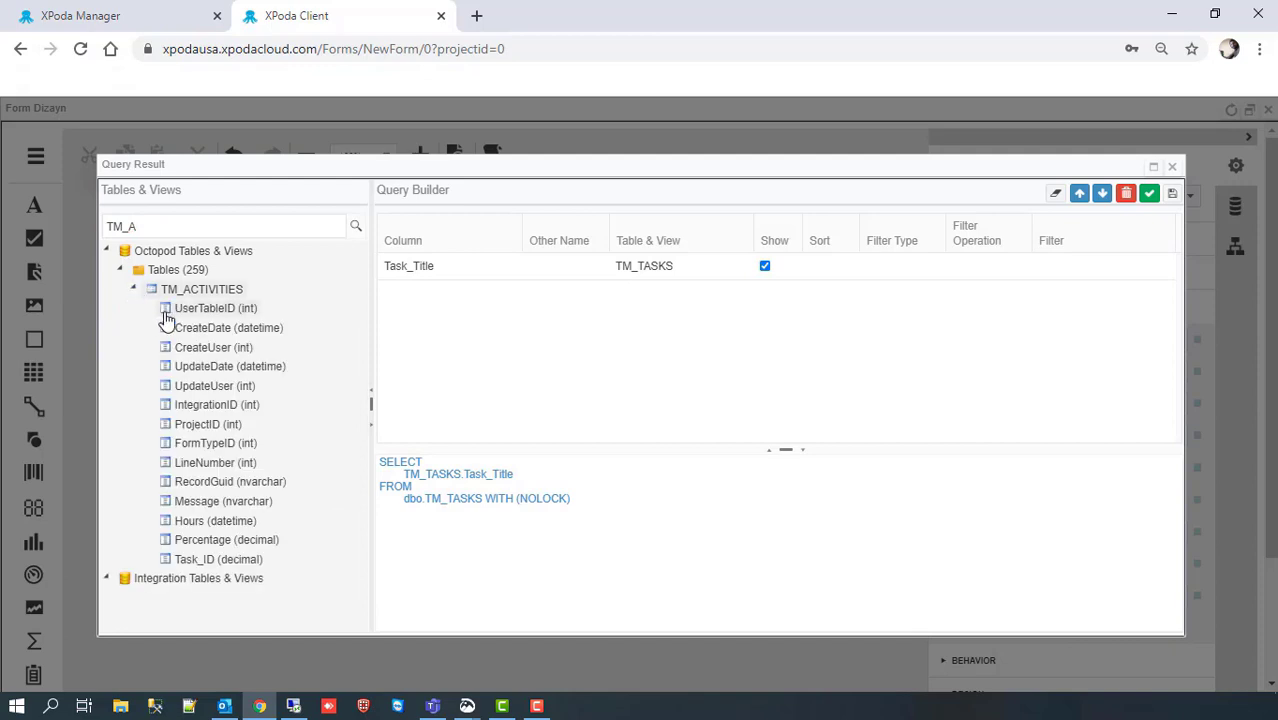
{"action": "left_click_drag", "start_coordinate": [163, 322], "coordinate": [432, 312]}
{"action": "left_click", "coordinate": [628, 388]}
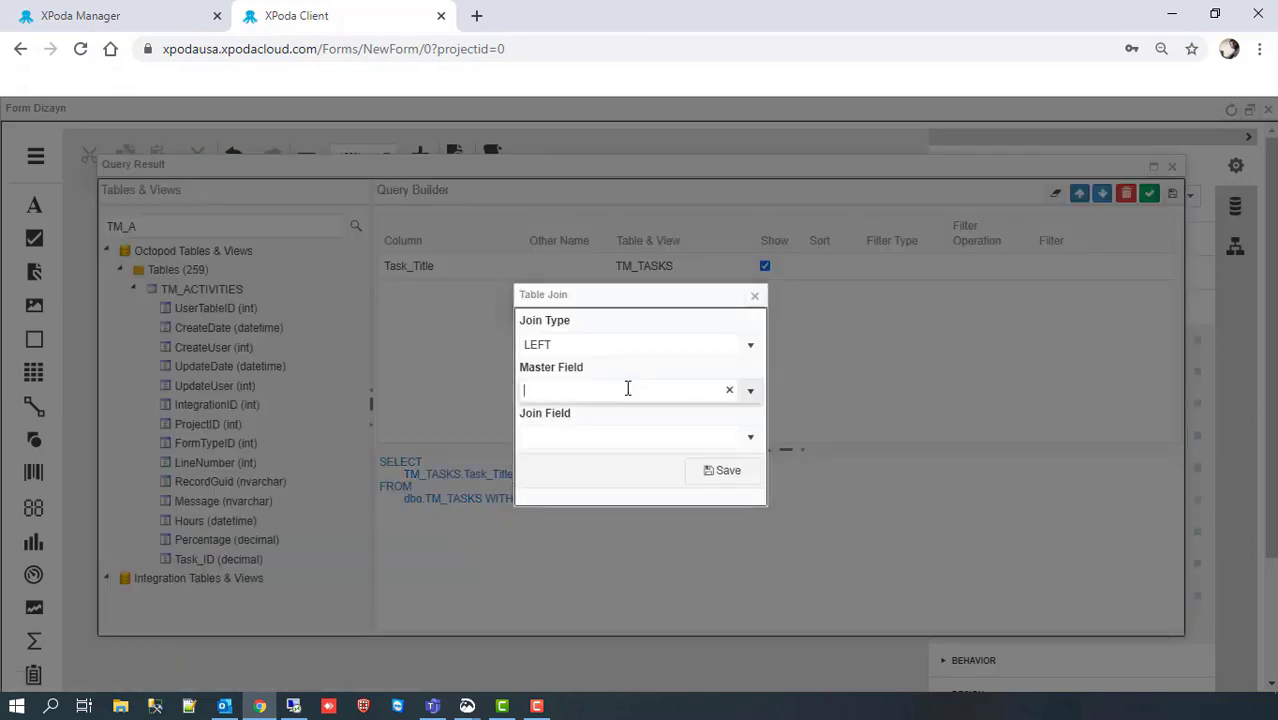
{"action": "type", "text": "us"}
{"action": "key", "text": "Return"}
{"action": "left_click", "coordinate": [621, 435]}
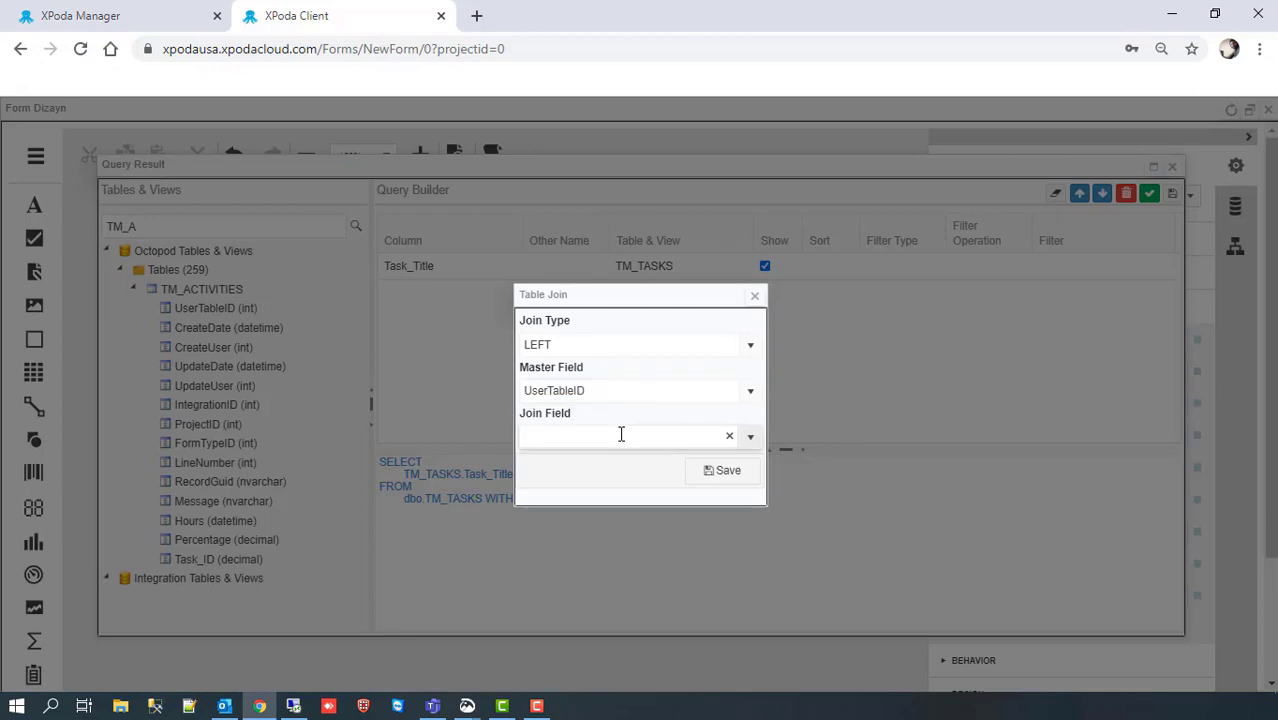
{"action": "type", "text": "task"}
{"action": "key", "text": "Return"}
{"action": "left_click", "coordinate": [720, 470]}
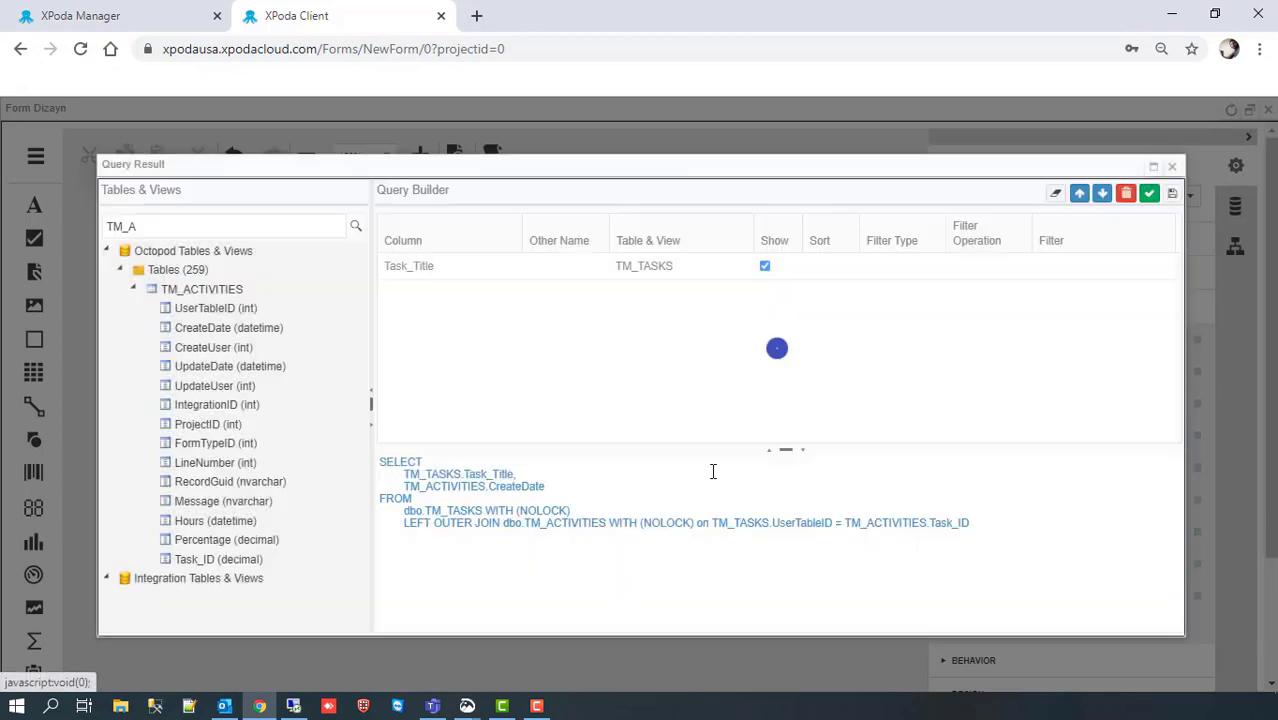
Step: Add the Message, Hours and Percentage columns from TM_ACTIVITIES to the query
{"action": "double_click", "coordinate": [215, 501]}
{"action": "double_click", "coordinate": [248, 520]}
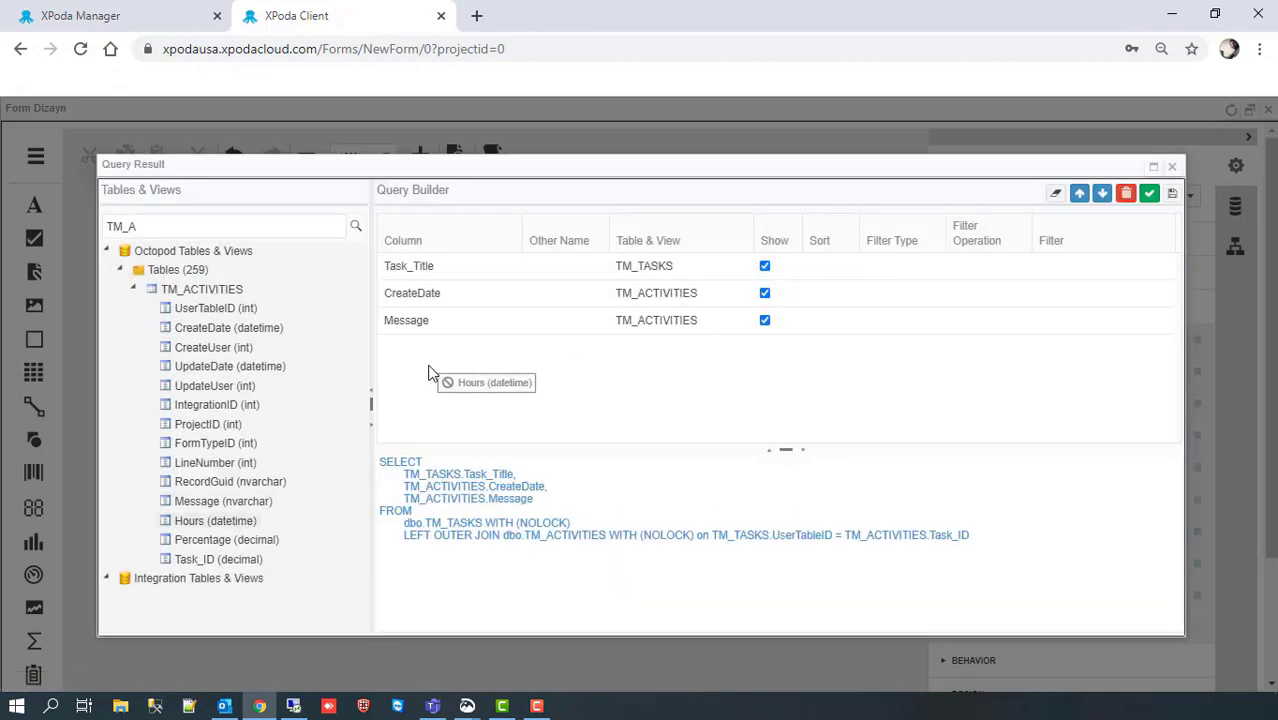
{"action": "left_click_drag", "start_coordinate": [228, 541], "coordinate": [490, 395]}
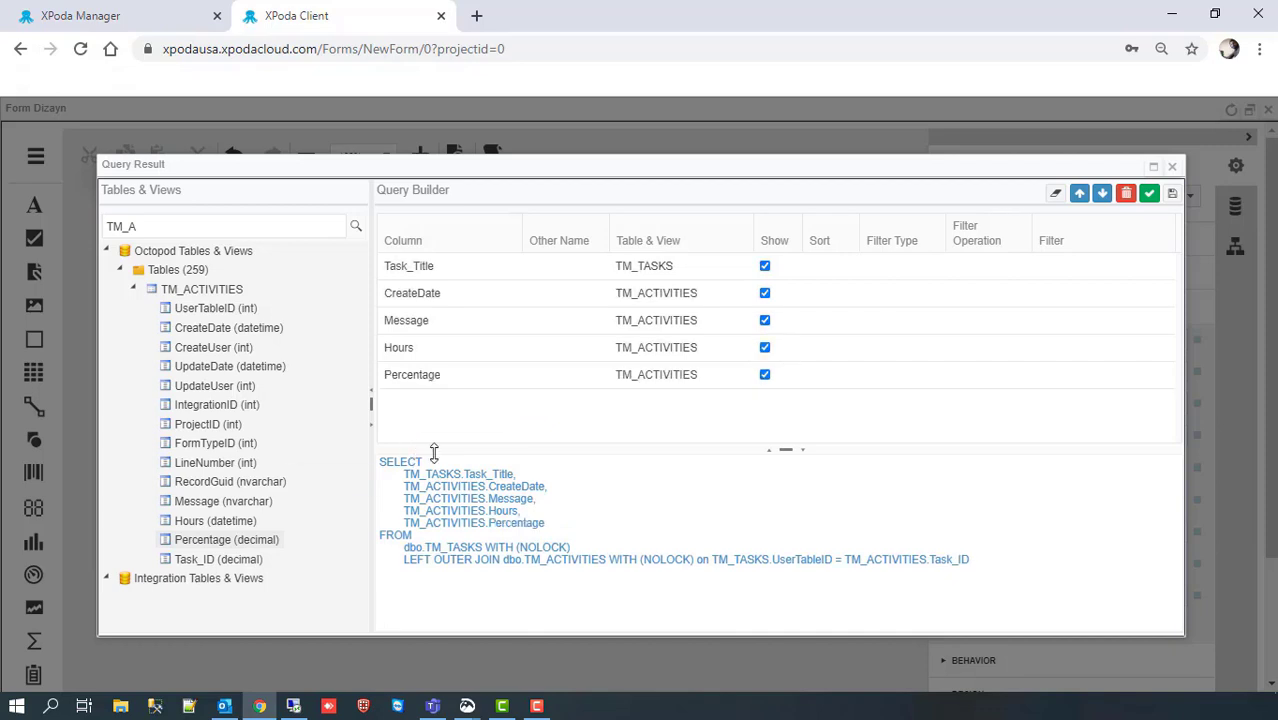
{"action": "left_click_drag", "start_coordinate": [165, 224], "coordinate": [81, 232]}
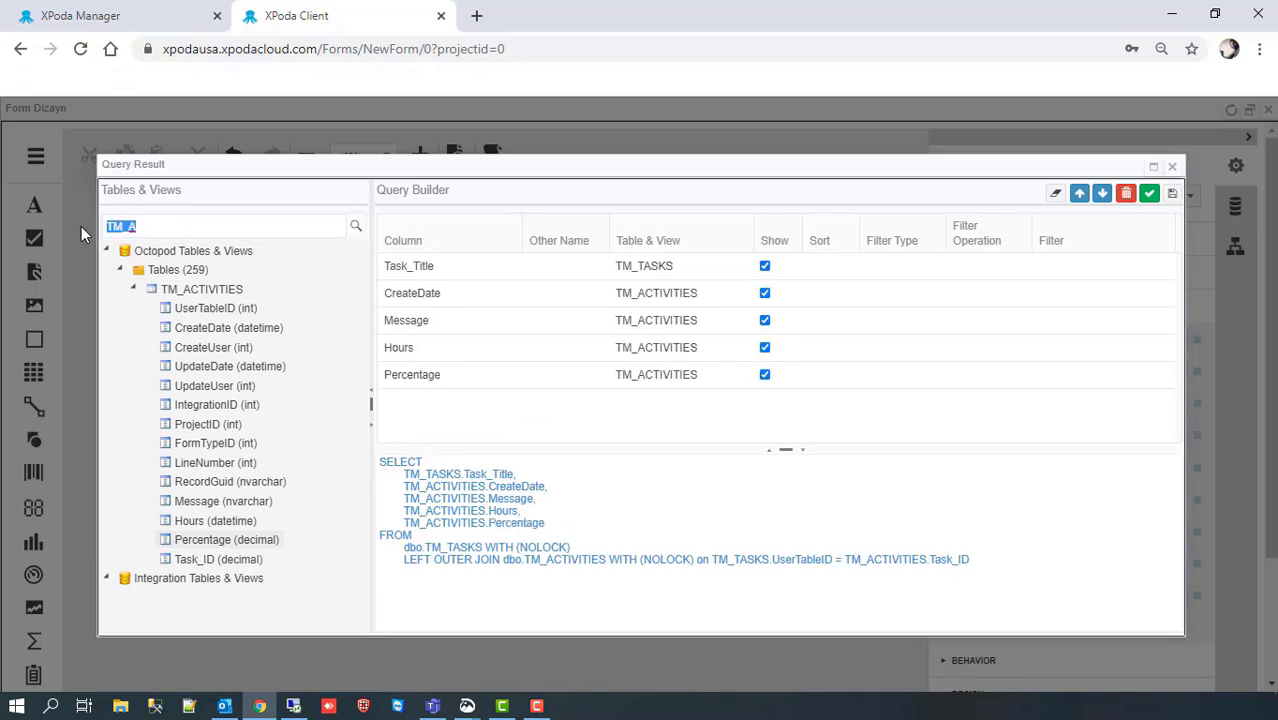
Step: Add UserFullName from XPODA_CLIENT_USERS, joined on Responsible = UserID, and save the join
{"action": "type", "text": "XPODA_CLI"}
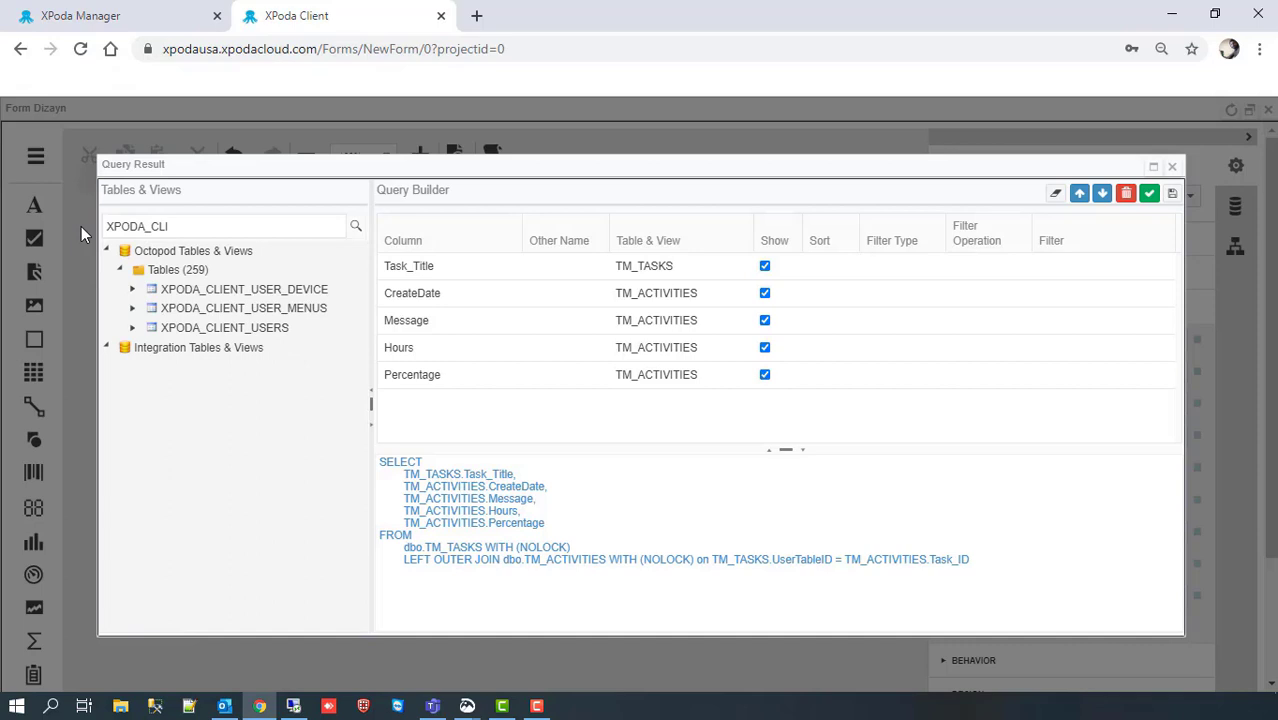
{"action": "left_click", "coordinate": [132, 327]}
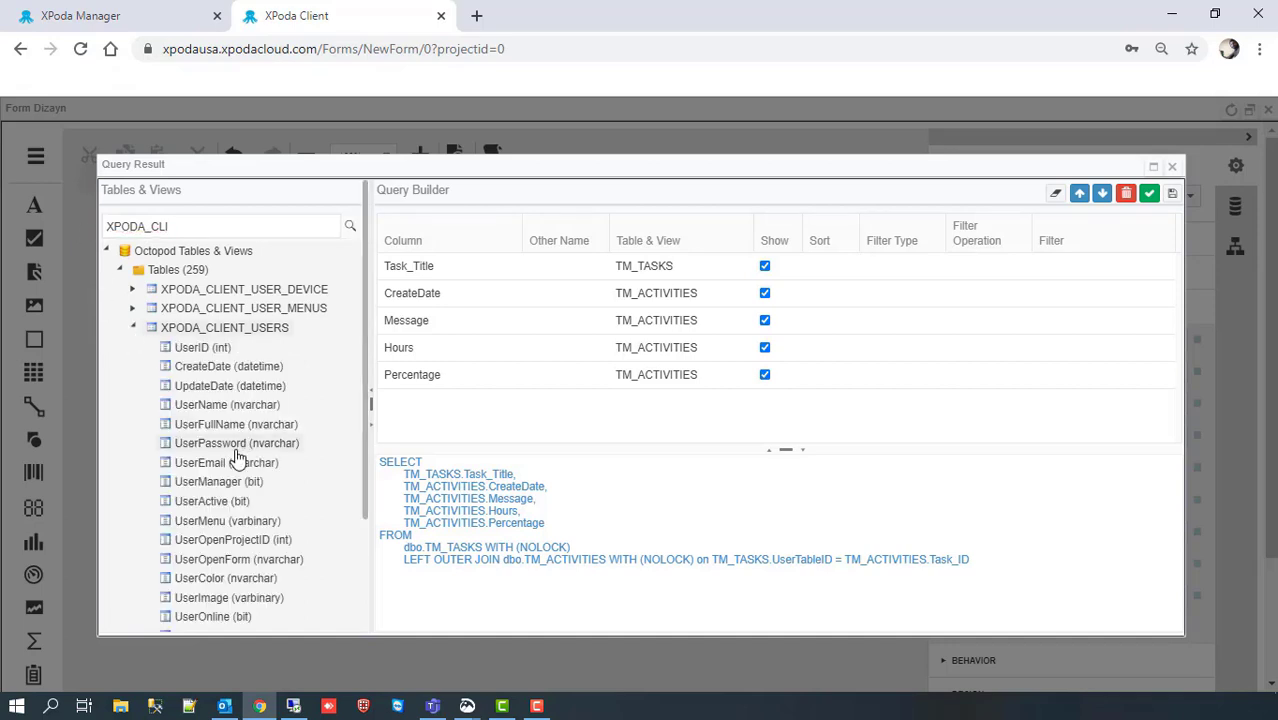
{"action": "left_click_drag", "start_coordinate": [238, 424], "coordinate": [459, 428]}
{"action": "left_click", "coordinate": [585, 391]}
{"action": "type", "text": "res"}
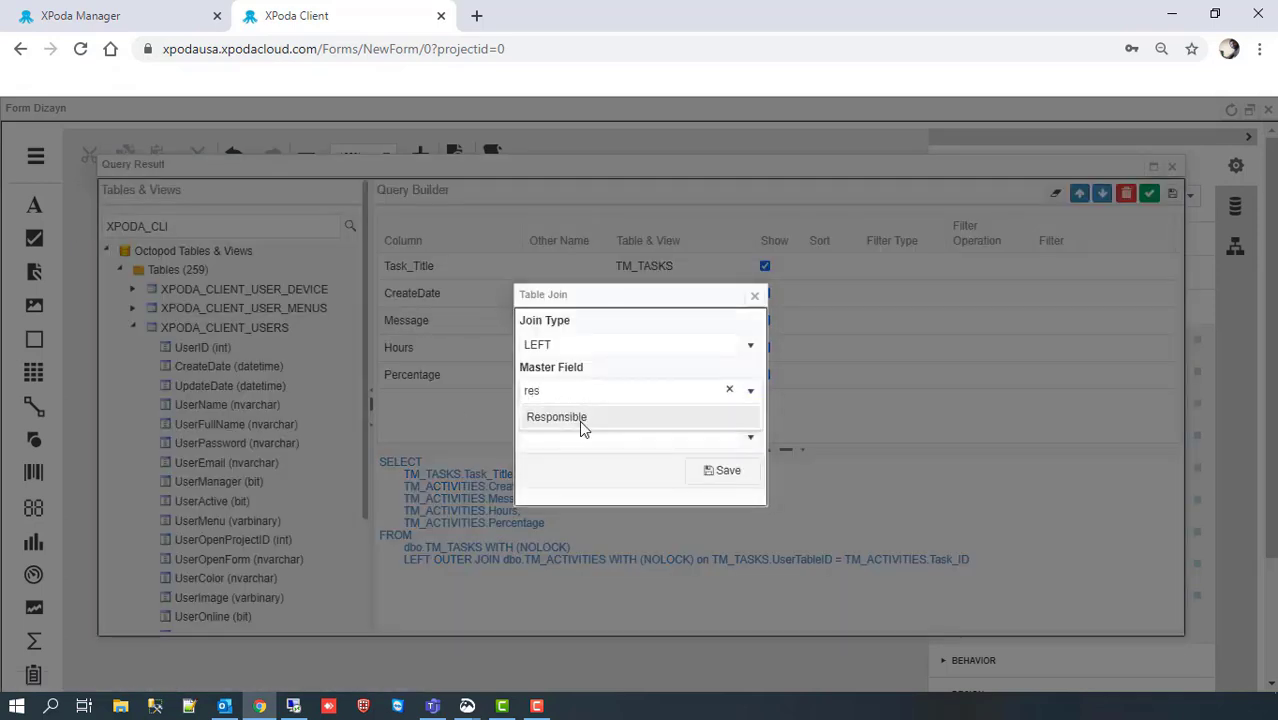
{"action": "left_click", "coordinate": [585, 417]}
{"action": "left_click", "coordinate": [711, 437]}
{"action": "left_click", "coordinate": [640, 345]}
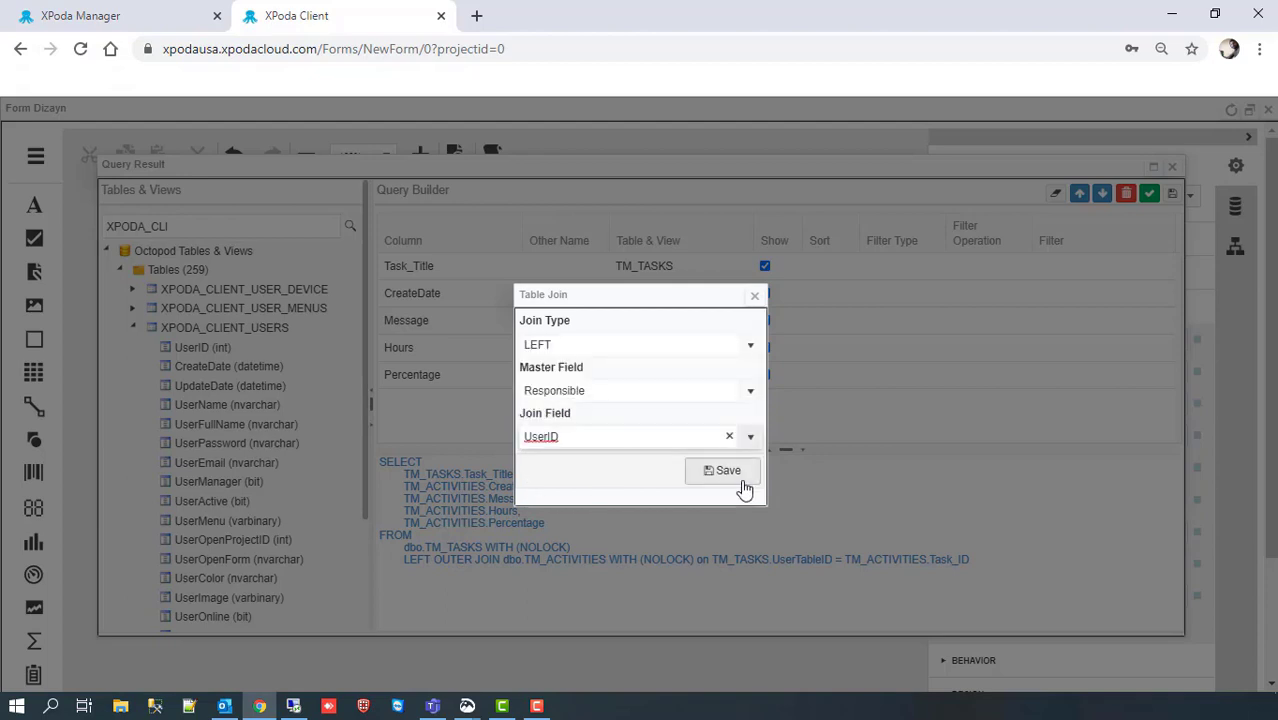
{"action": "left_click", "coordinate": [722, 470]}
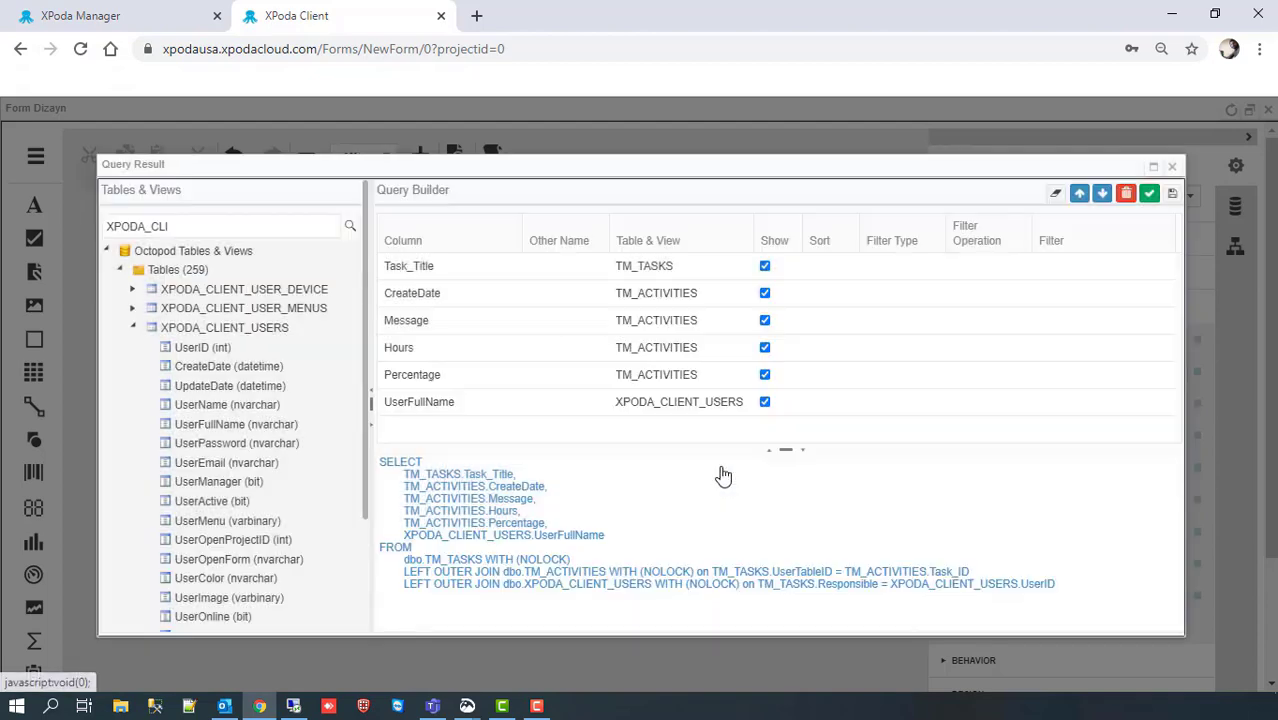
Step: Filter CreateDate with the Equal operation against GETDATE()
{"action": "left_click", "coordinate": [983, 300]}
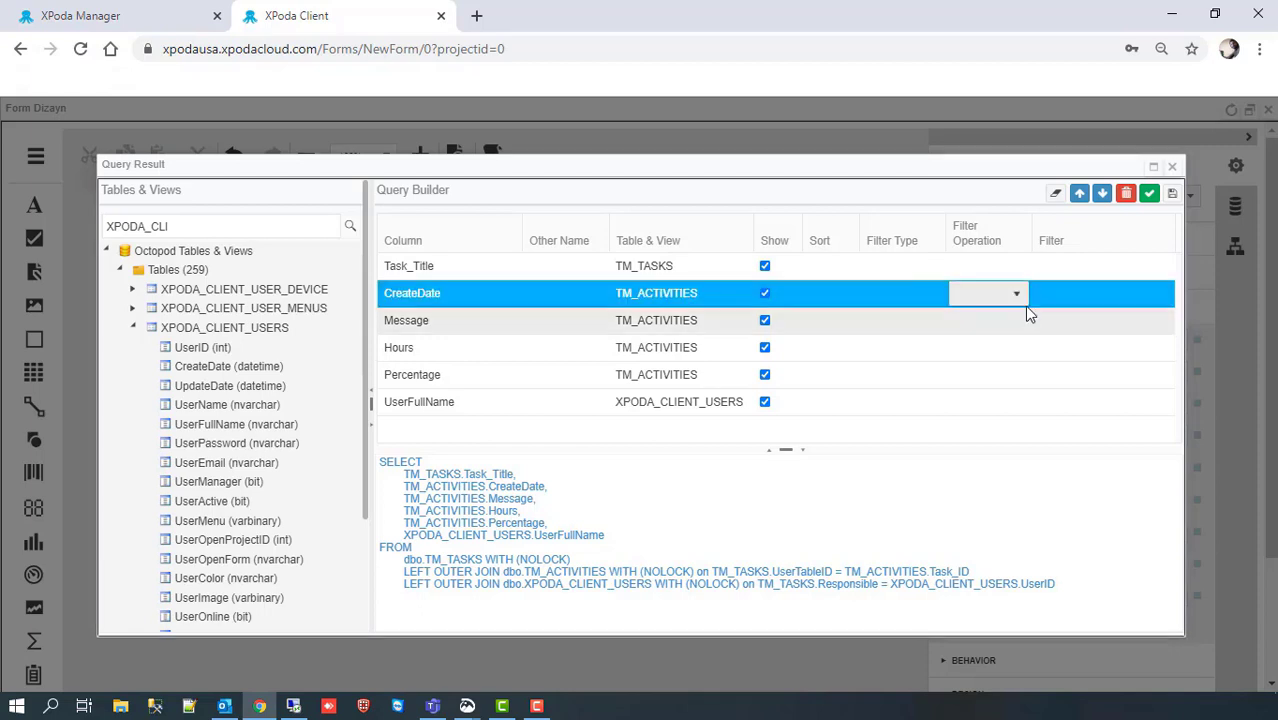
{"action": "left_click", "coordinate": [1016, 294]}
{"action": "left_click", "coordinate": [1000, 341]}
{"action": "left_click", "coordinate": [1052, 289]}
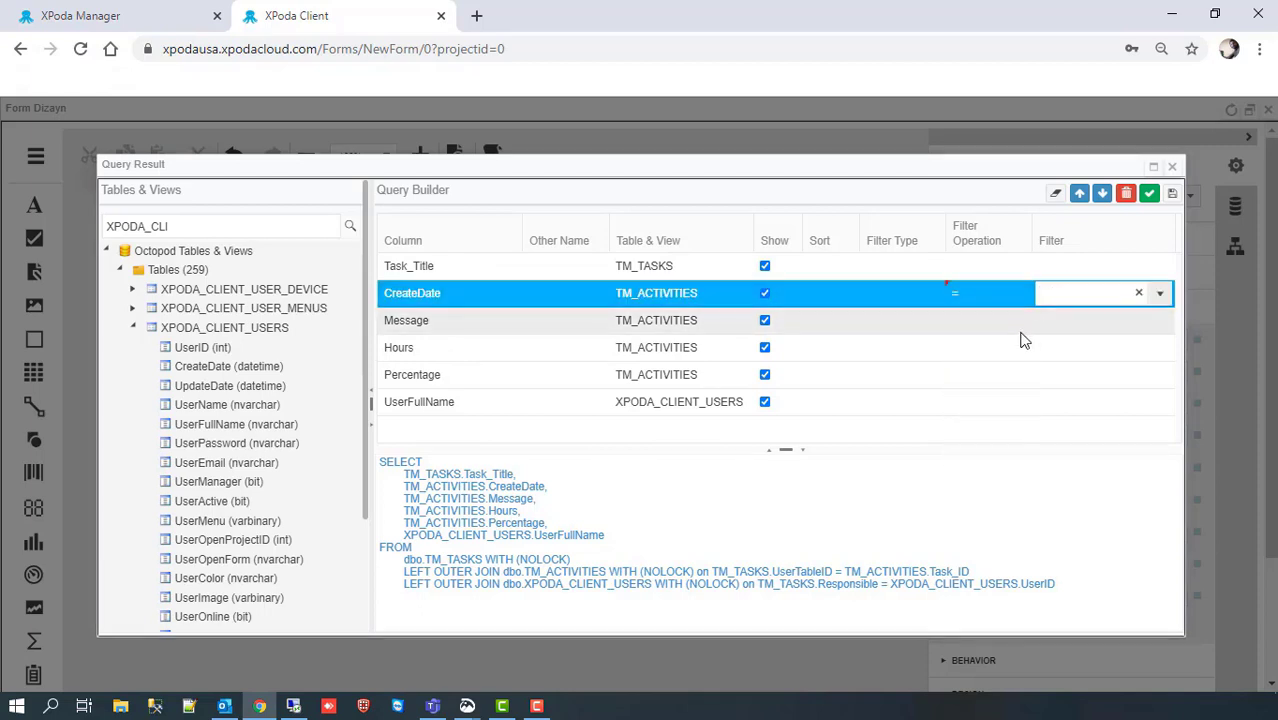
{"action": "type", "text": "GETDATE"}
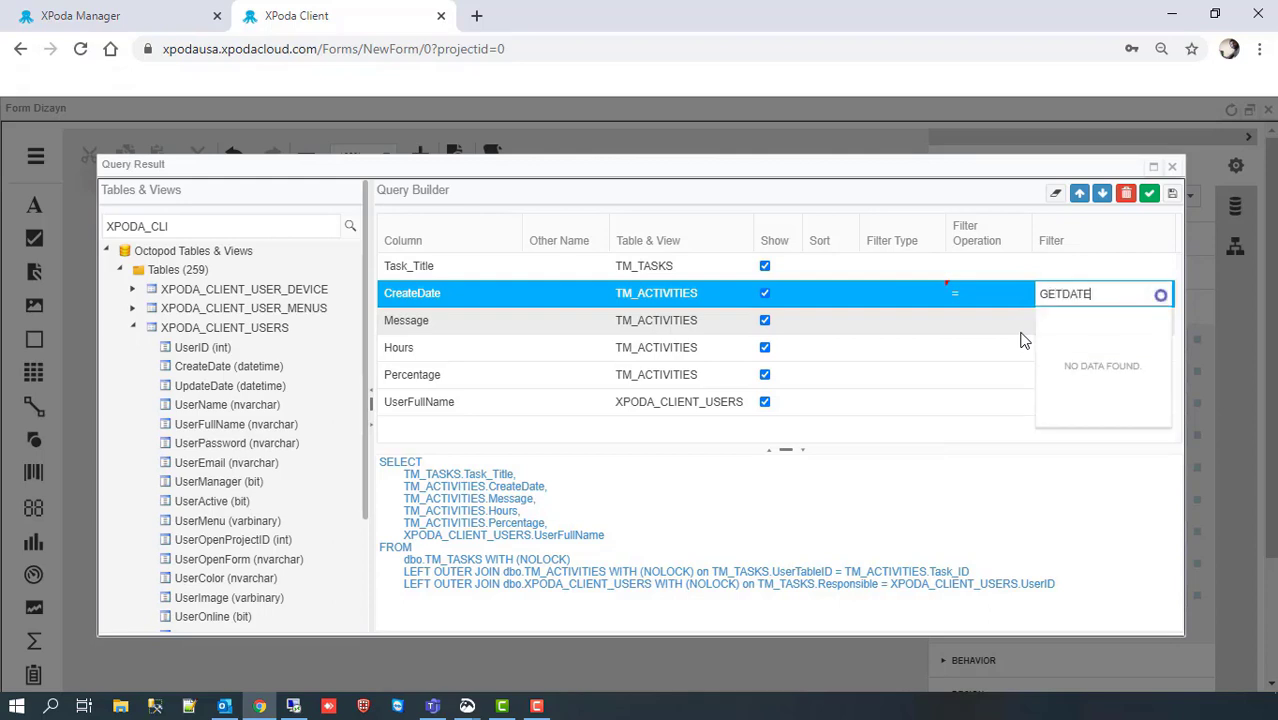
{"action": "type", "text": "()"}
{"action": "key", "text": "Return"}
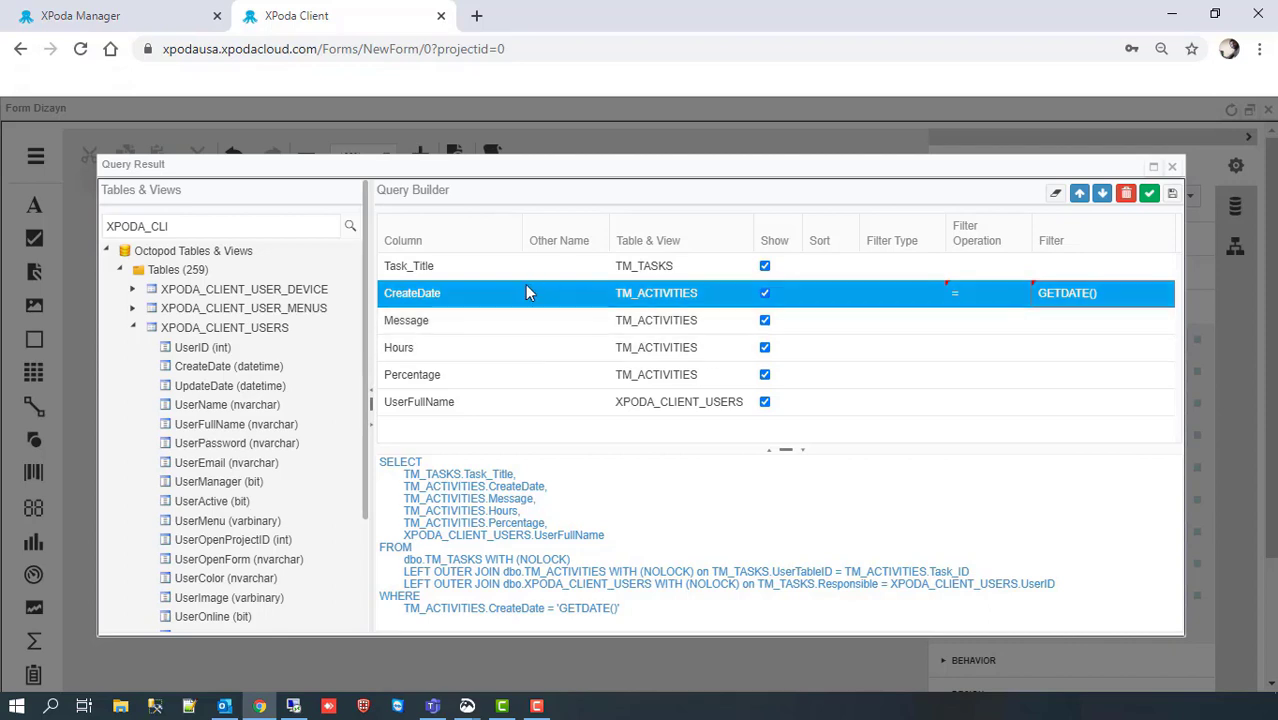
Step: Give the UserFullName column the alias 'Responsible'
{"action": "left_click", "coordinate": [559, 403]}
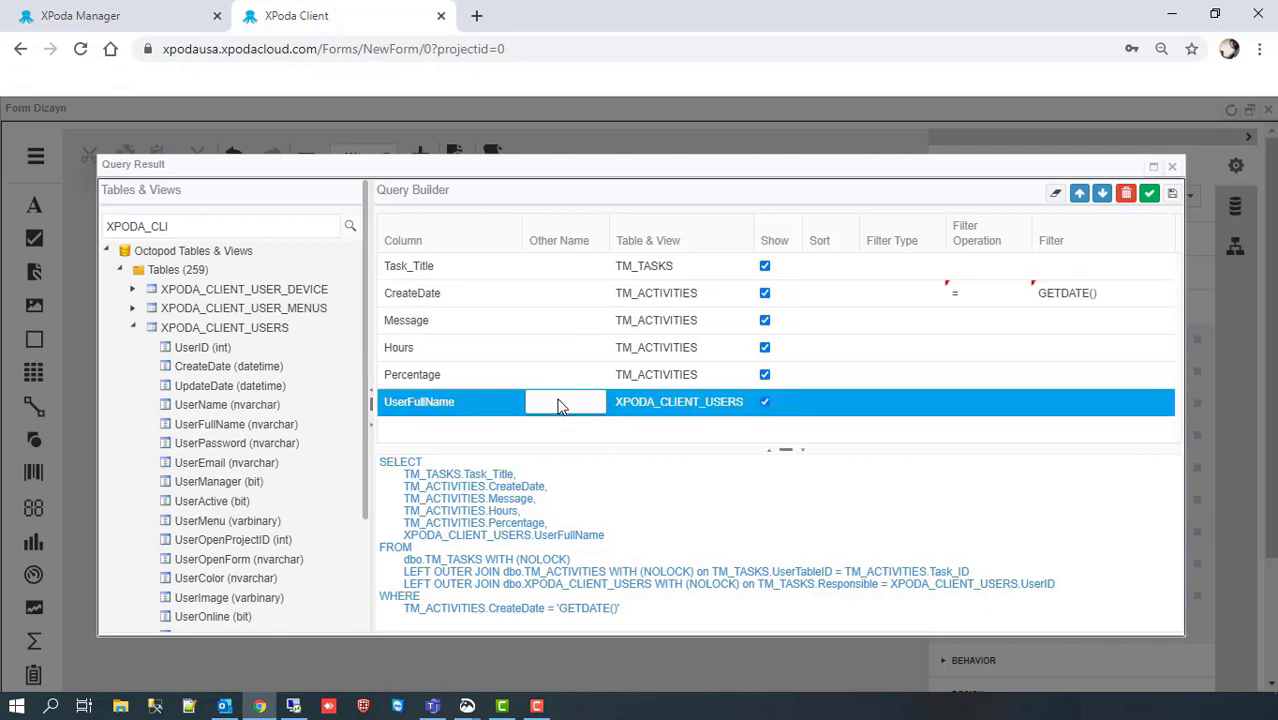
{"action": "type", "text": "Res"}
{"action": "key", "text": "Down"}
{"action": "key", "text": "Down"}
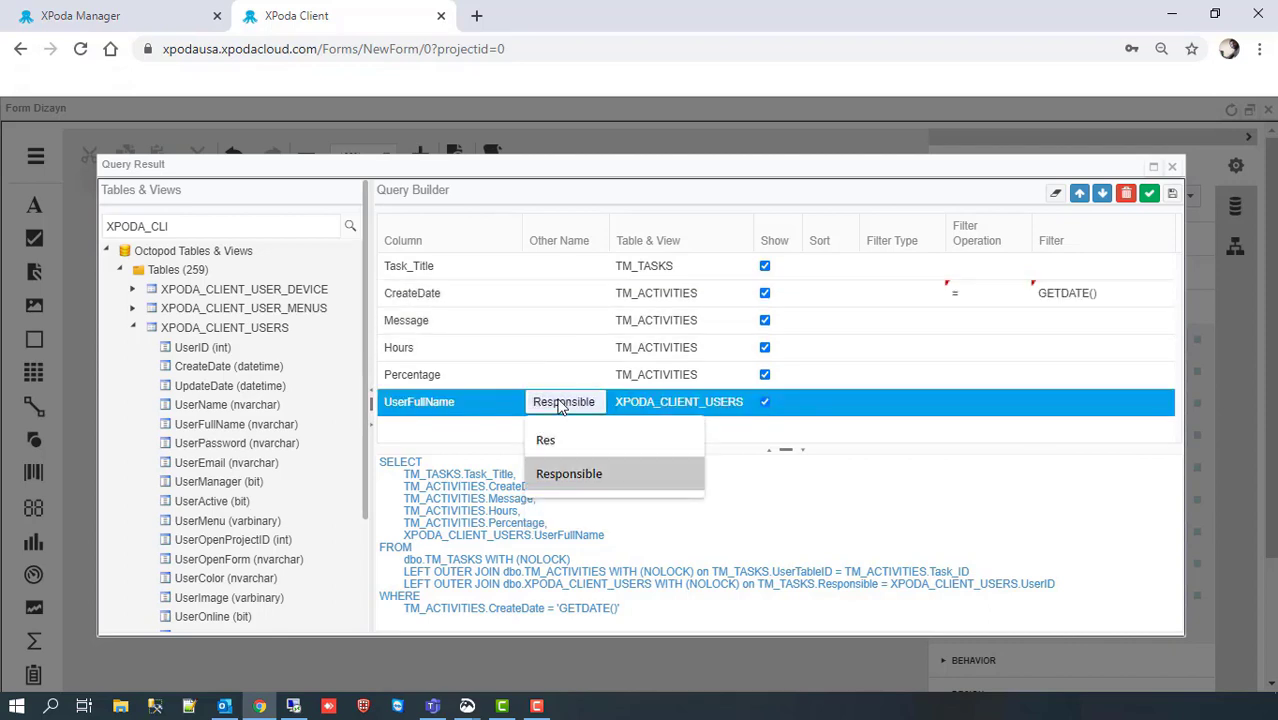
{"action": "key", "text": "Return"}
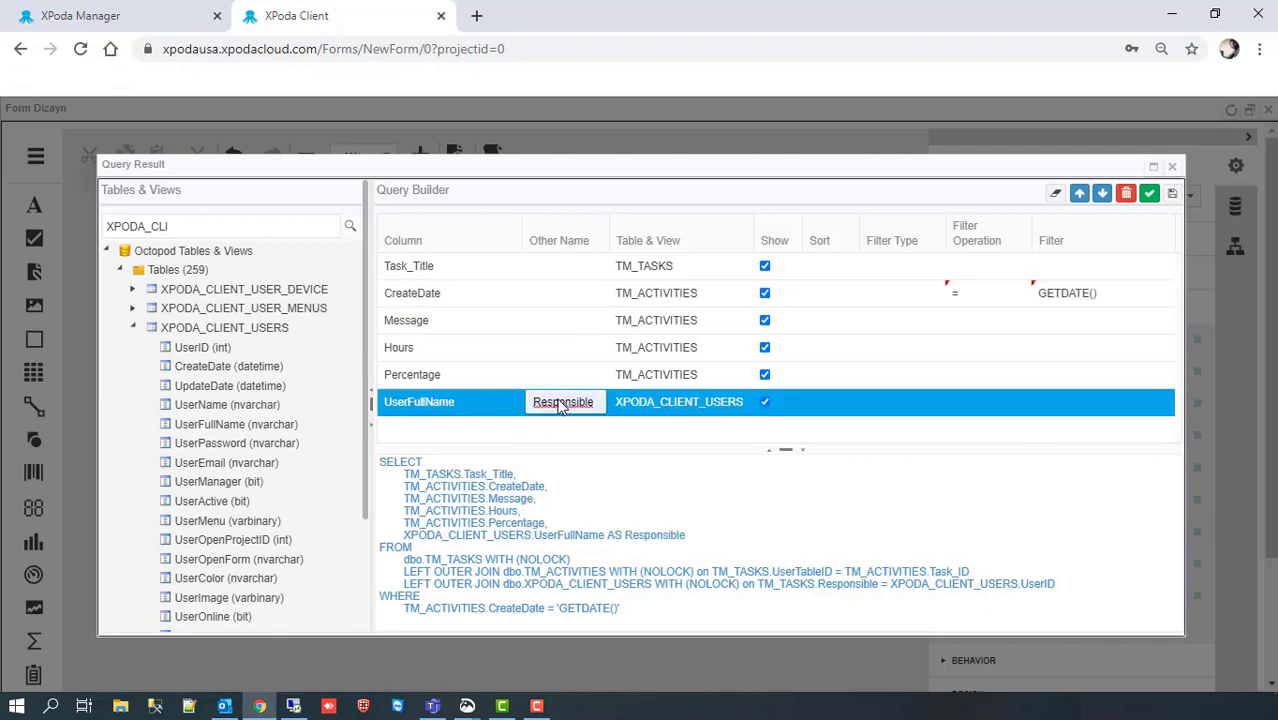
Step: Rewrite the WHERE clause to compare CONVERT(DATE, CreateDate) with CONVERT(DATE, GETDATE())
{"action": "left_click", "coordinate": [1149, 194]}
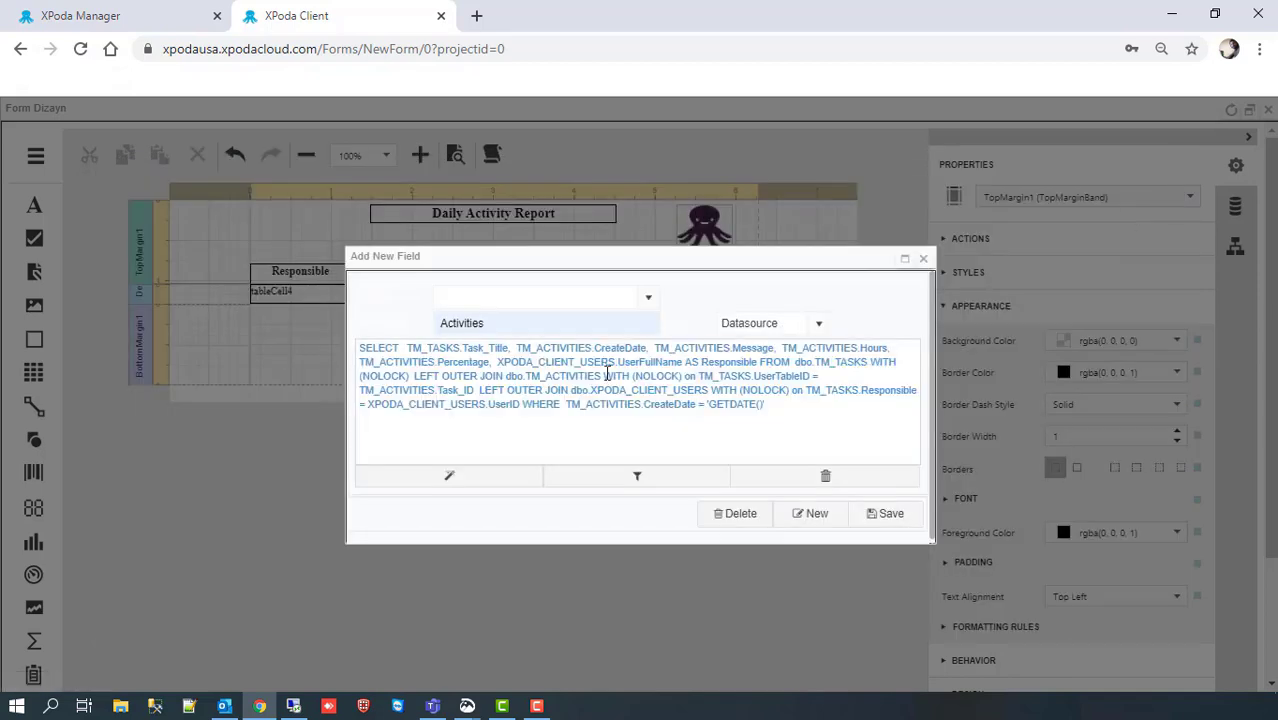
{"action": "left_click", "coordinate": [522, 404]}
{"action": "key", "text": "Return"}
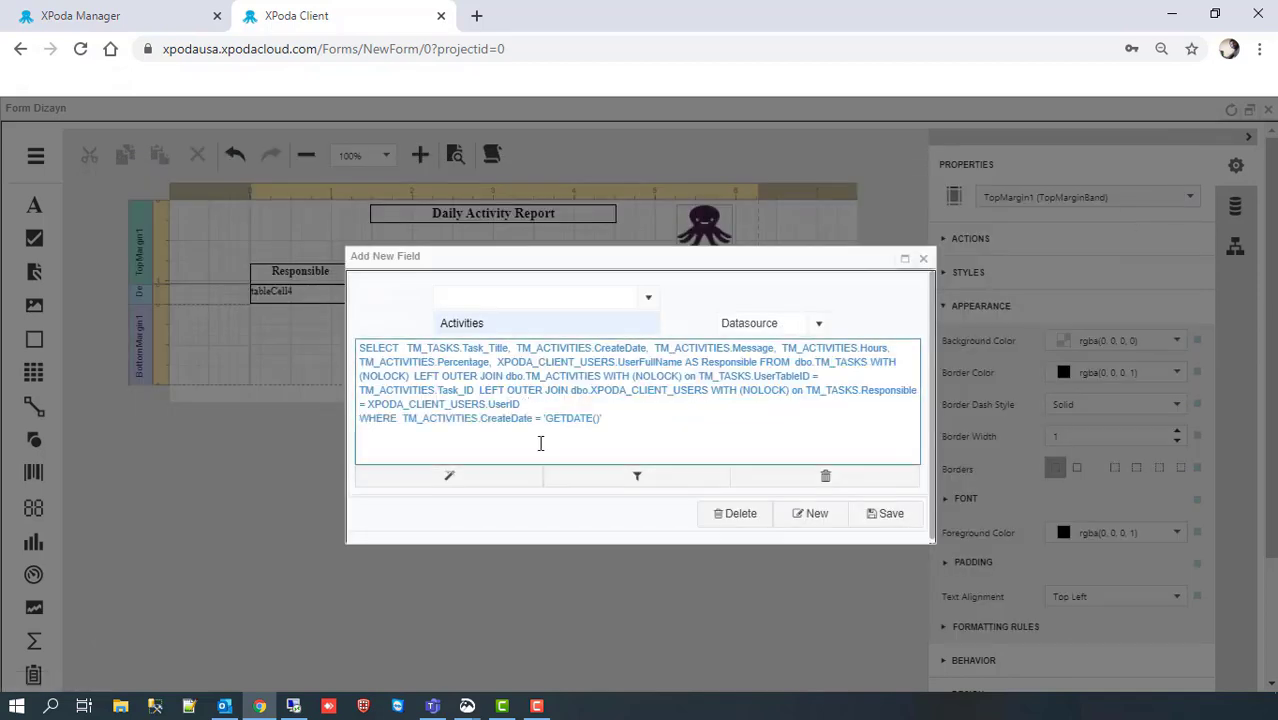
{"action": "left_click", "coordinate": [402, 419]}
{"action": "type", "text": "CONVERT(D"}
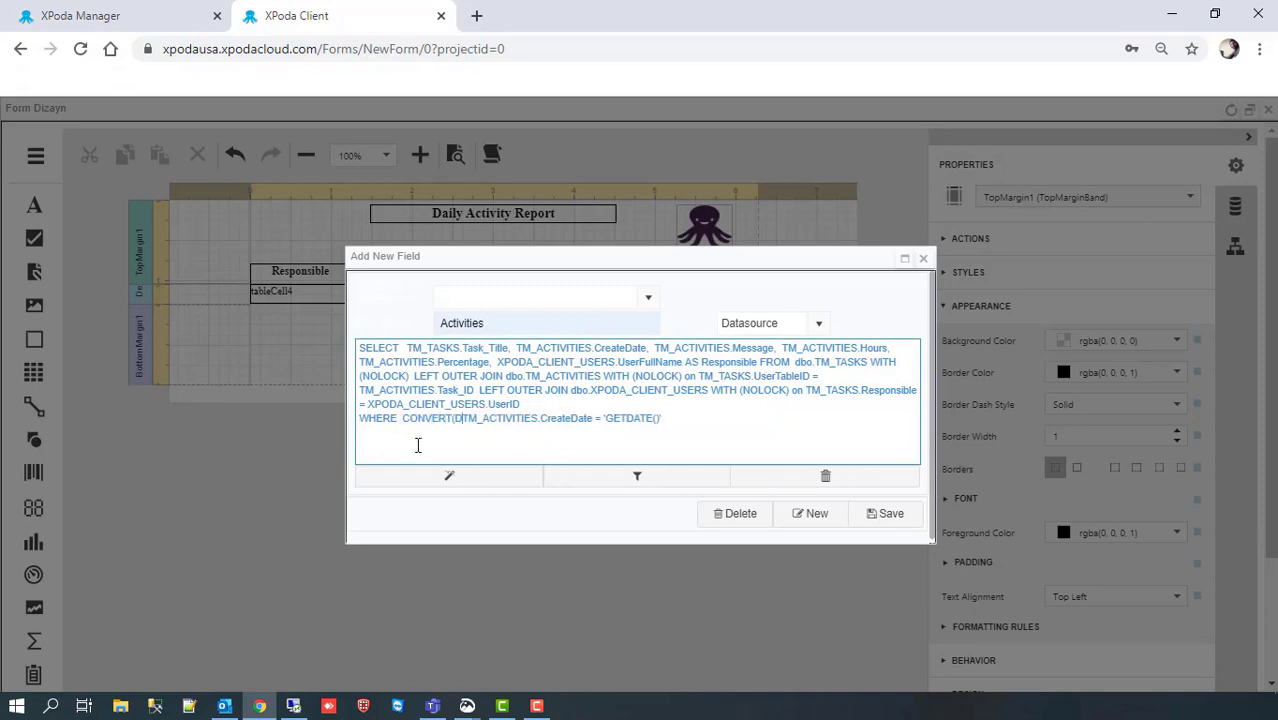
{"action": "type", "text": "ATE,"}
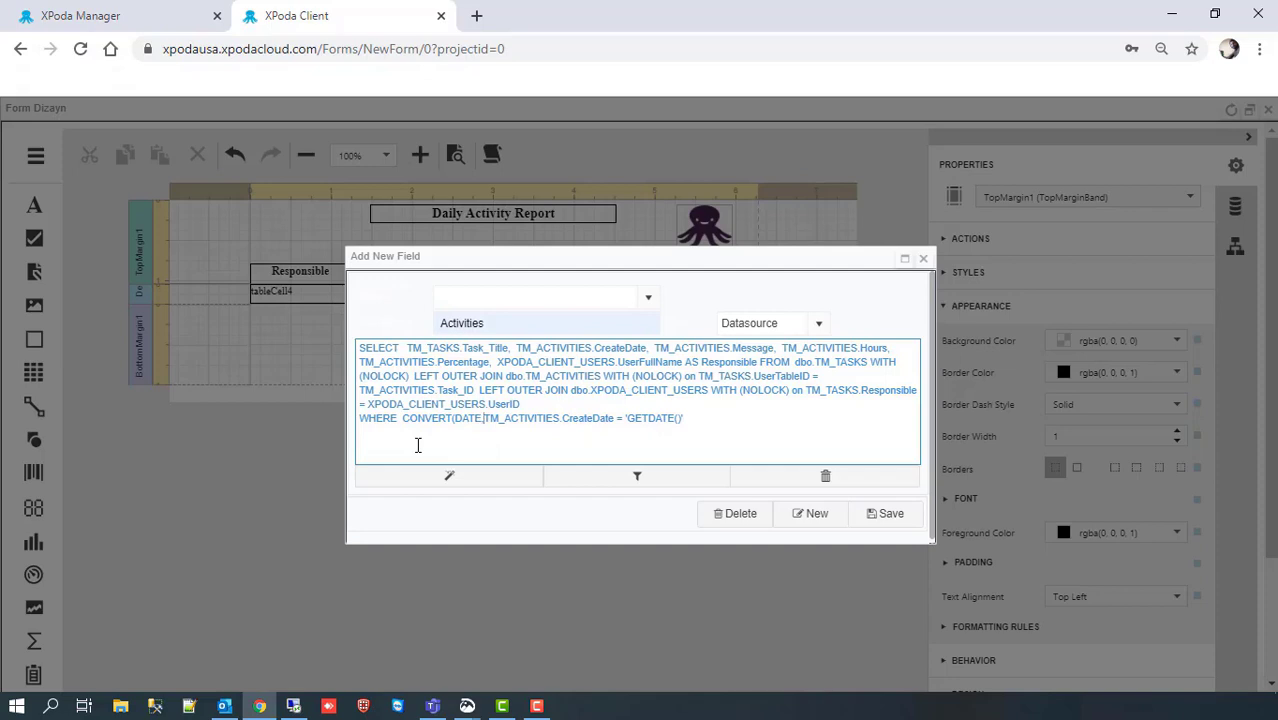
{"action": "type", "text": ")"}
{"action": "left_click", "coordinate": [625, 425]}
{"action": "key", "text": "BackSpace"}
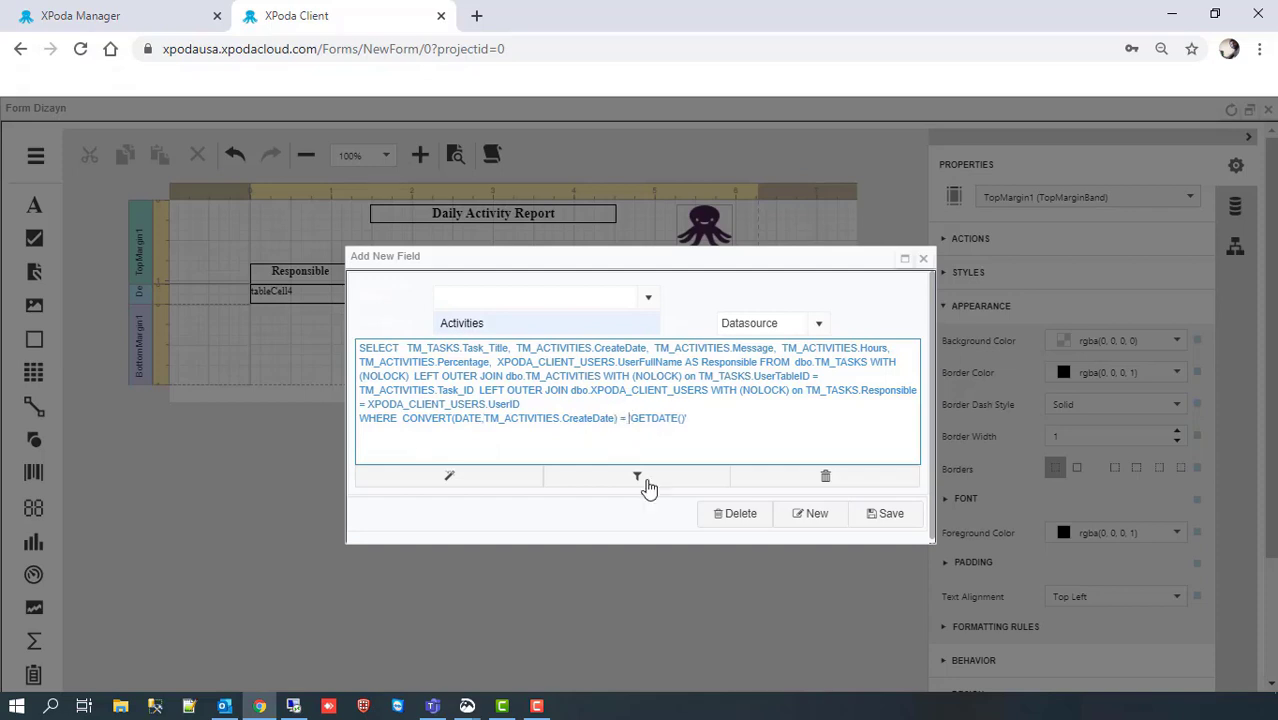
{"action": "type", "text": "CONVERT(DA"}
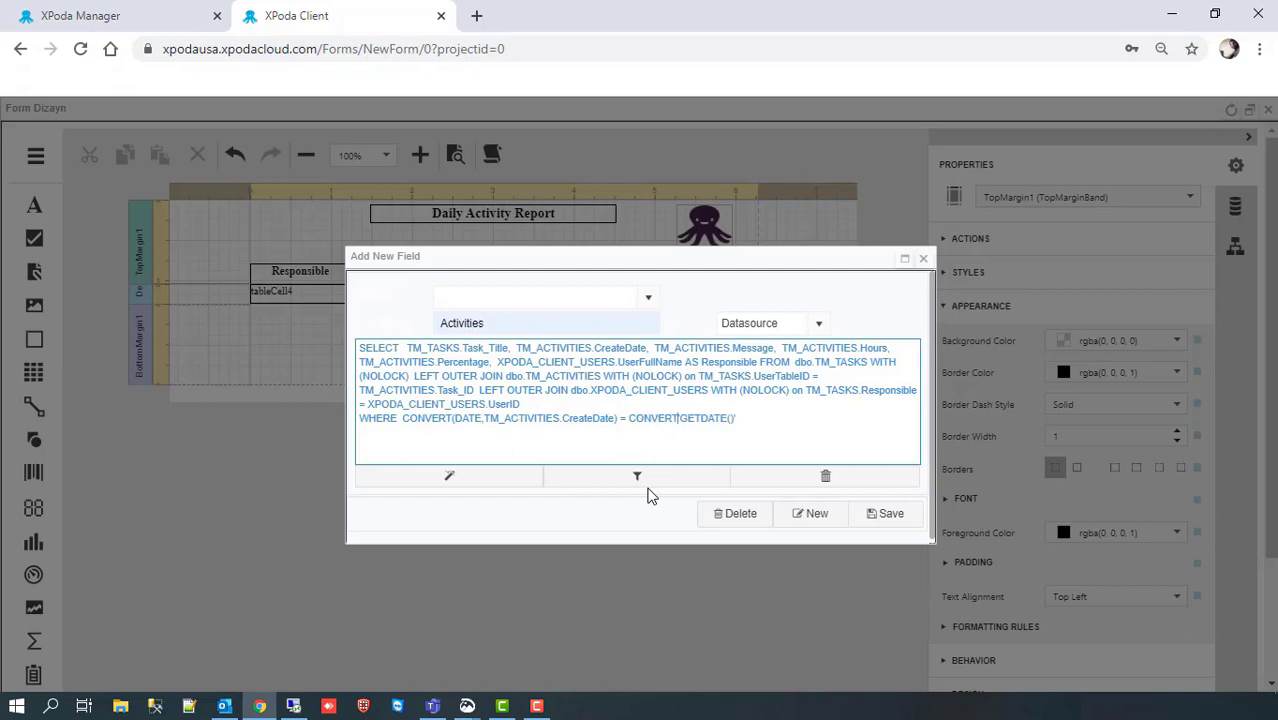
{"action": "type", "text": "TE,"}
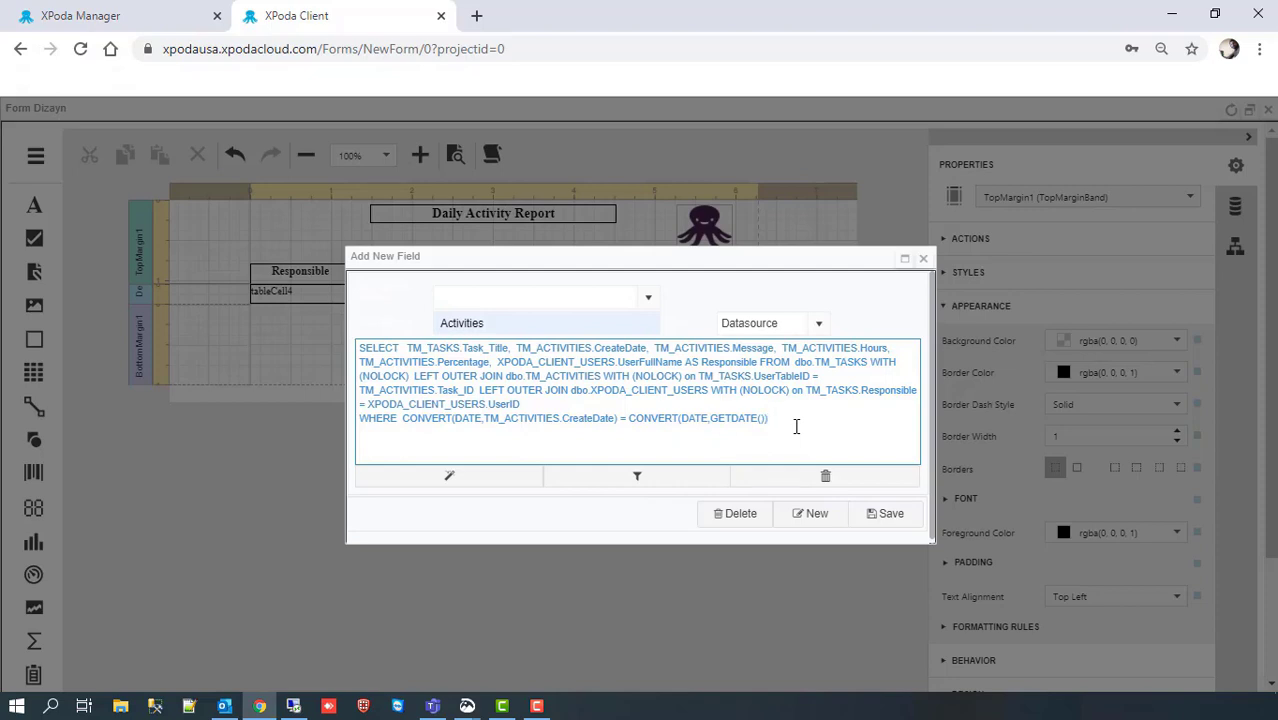
Step: Remove CreateDate from the selected columns and put Message and Hours on their own lines
{"action": "left_click", "coordinate": [516, 348]}
{"action": "key", "text": "Return"}
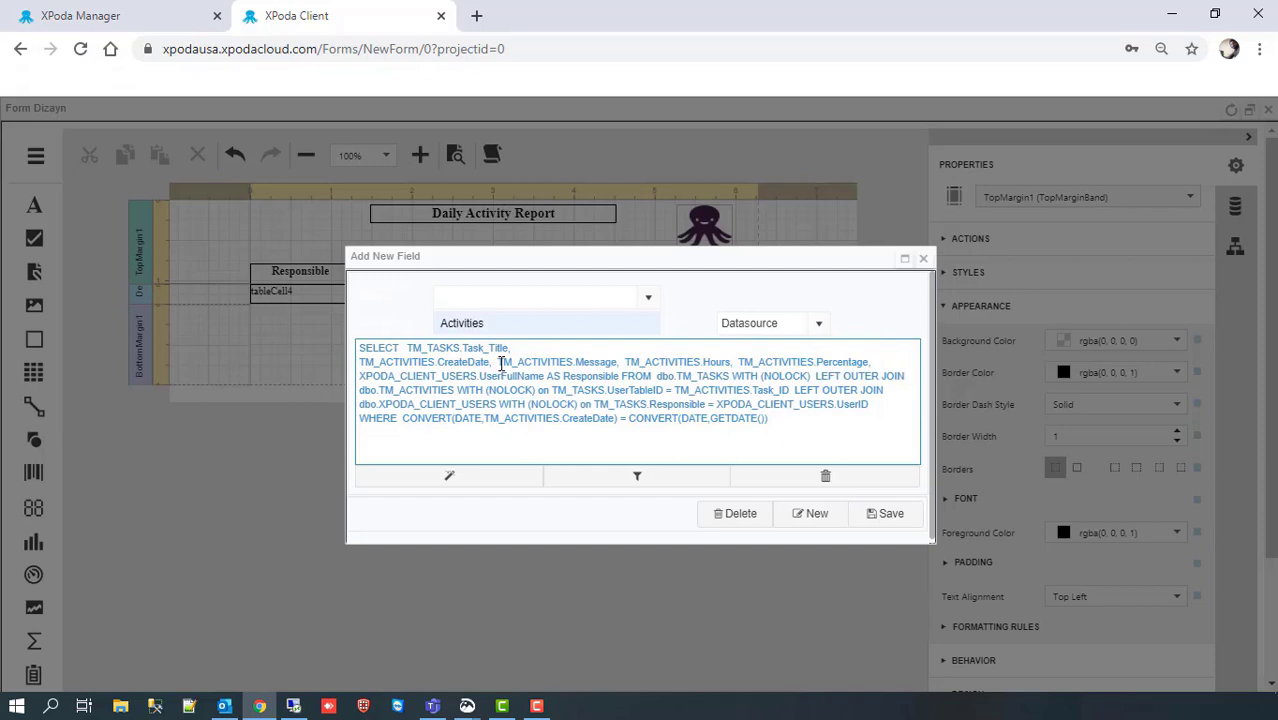
{"action": "left_click", "coordinate": [500, 364], "text": "shift"}
{"action": "key", "text": "BackSpace"}
{"action": "key", "text": "BackSpace"}
{"action": "key", "text": "Return"}
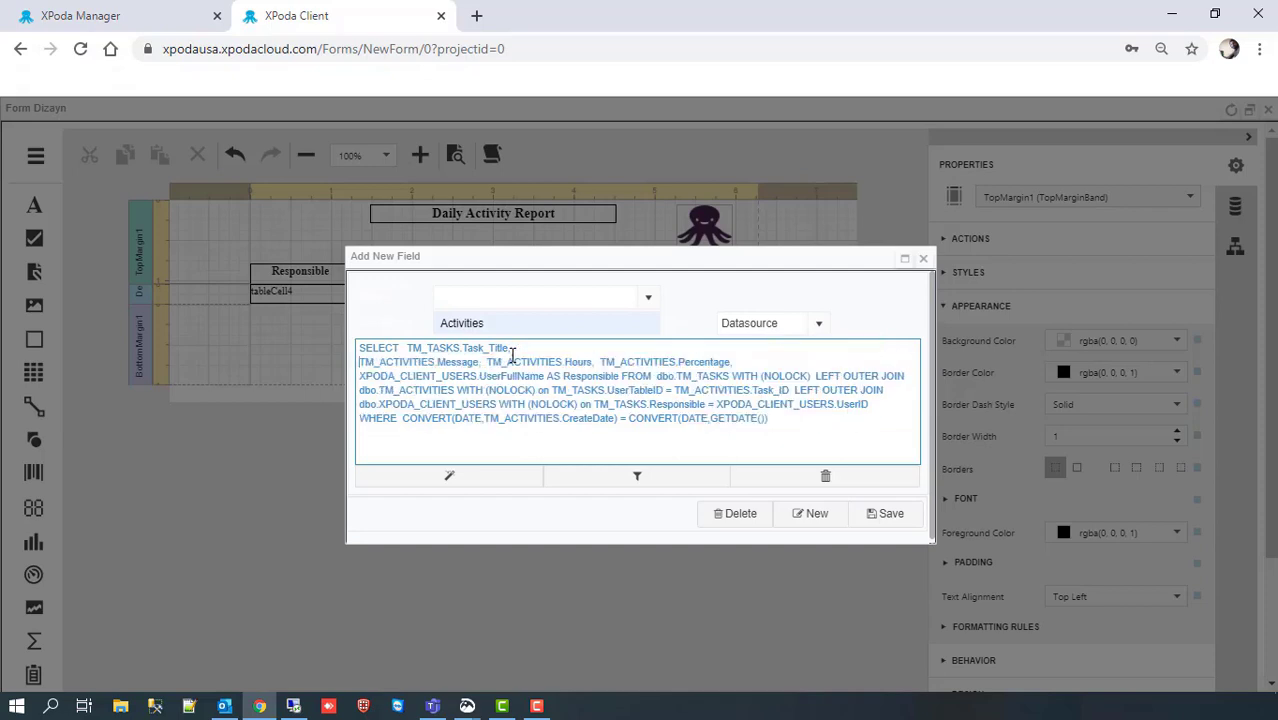
{"action": "key", "text": "Return"}
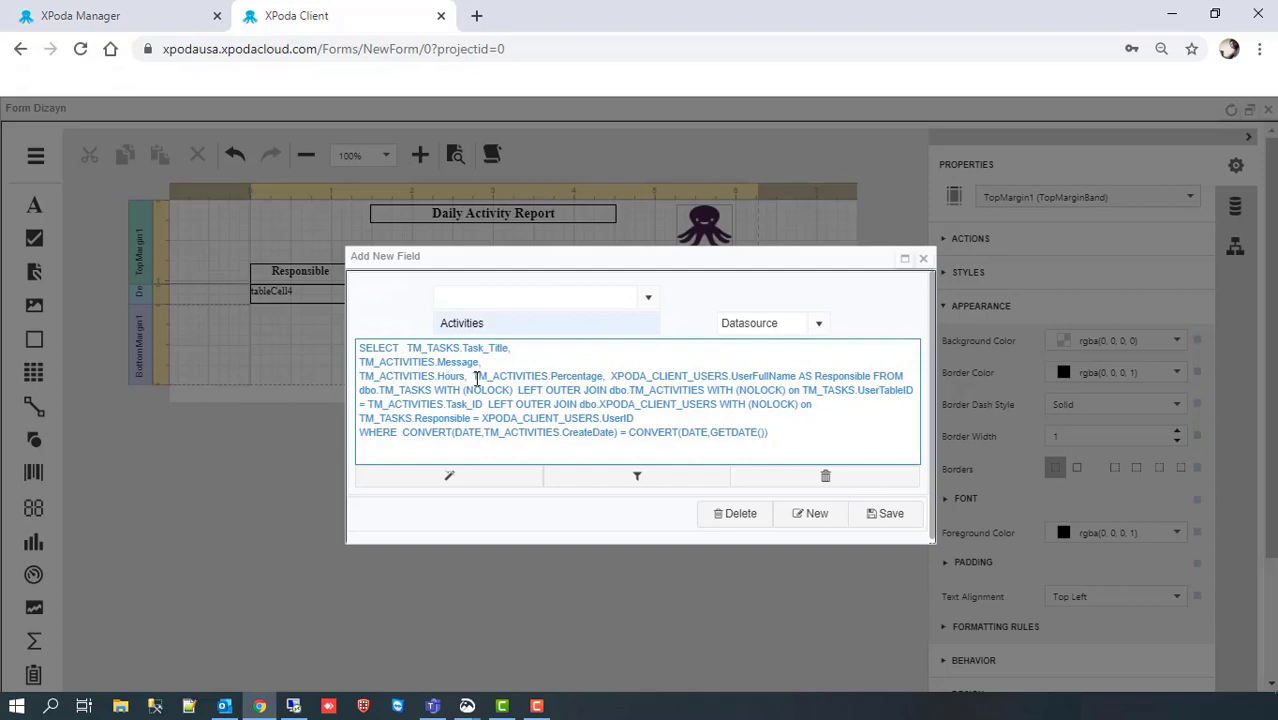
Step: Wrap Hours in CONVERT(NVARCHAR, DATEPART(HOUR, …)), with Percentage on its own line
{"action": "left_click", "coordinate": [475, 376]}
{"action": "key", "text": "Return"}
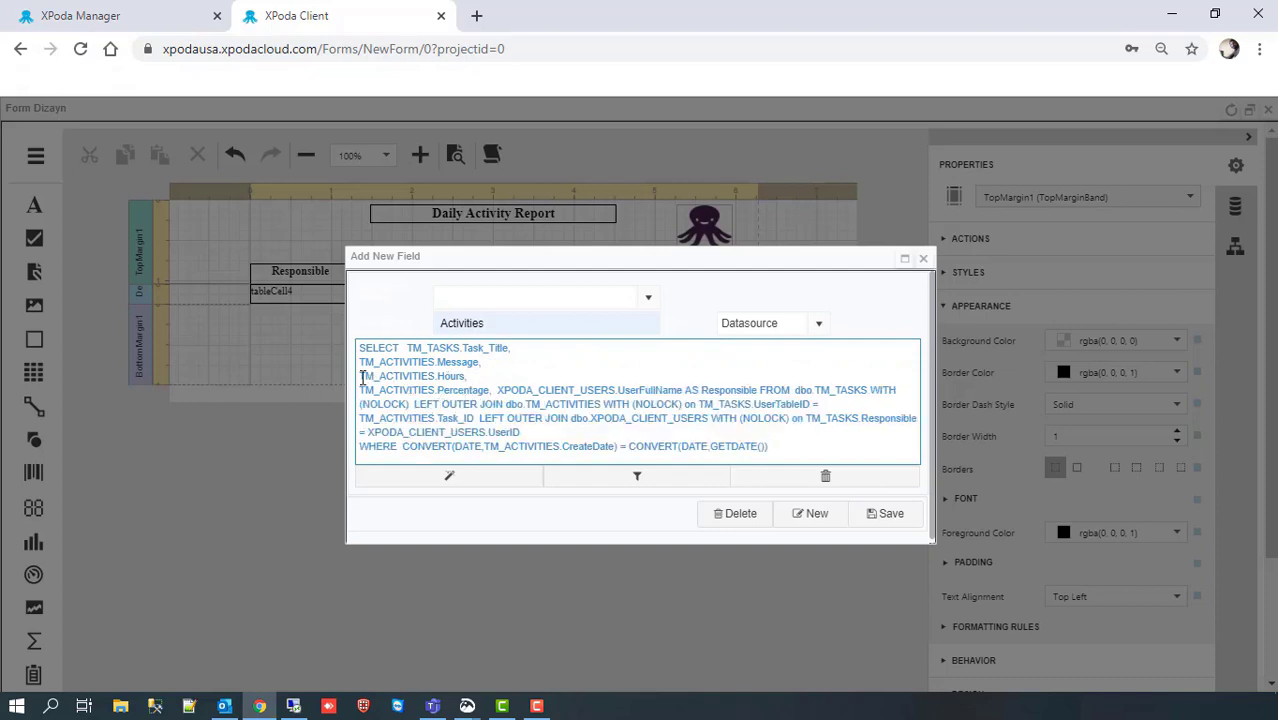
{"action": "type", "text": "DATEPART("}
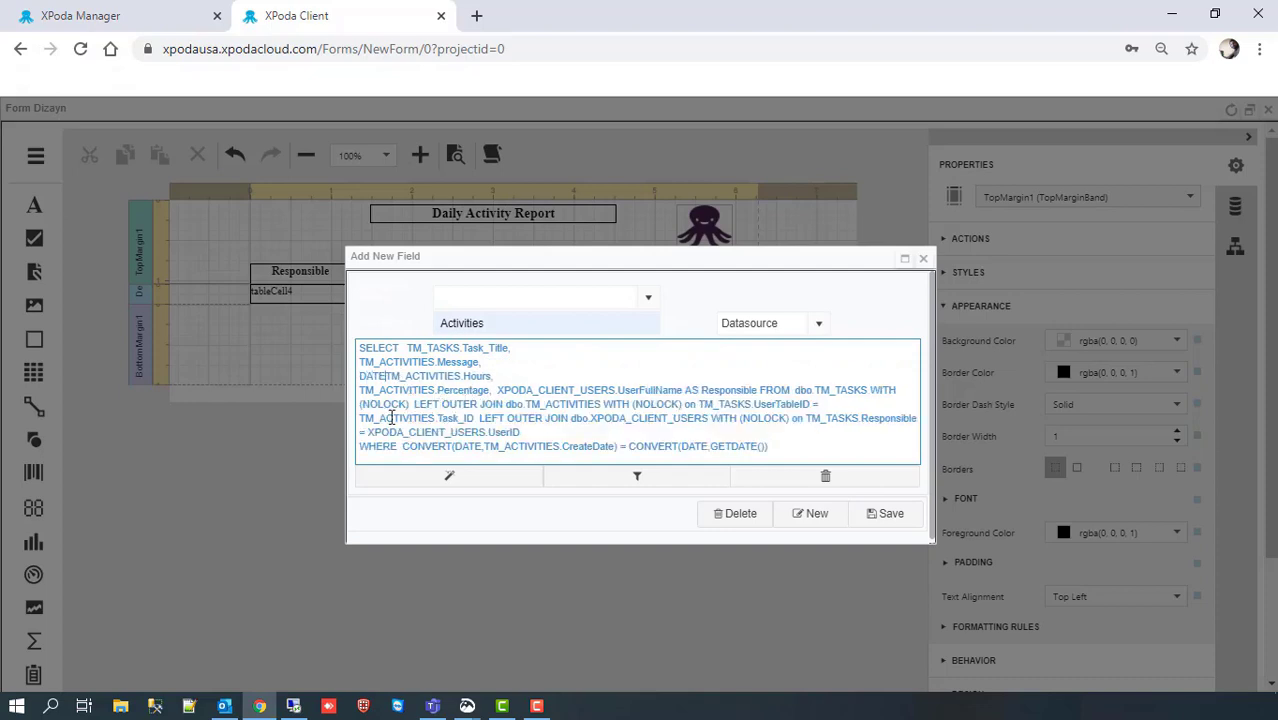
{"action": "type", "text": "("}
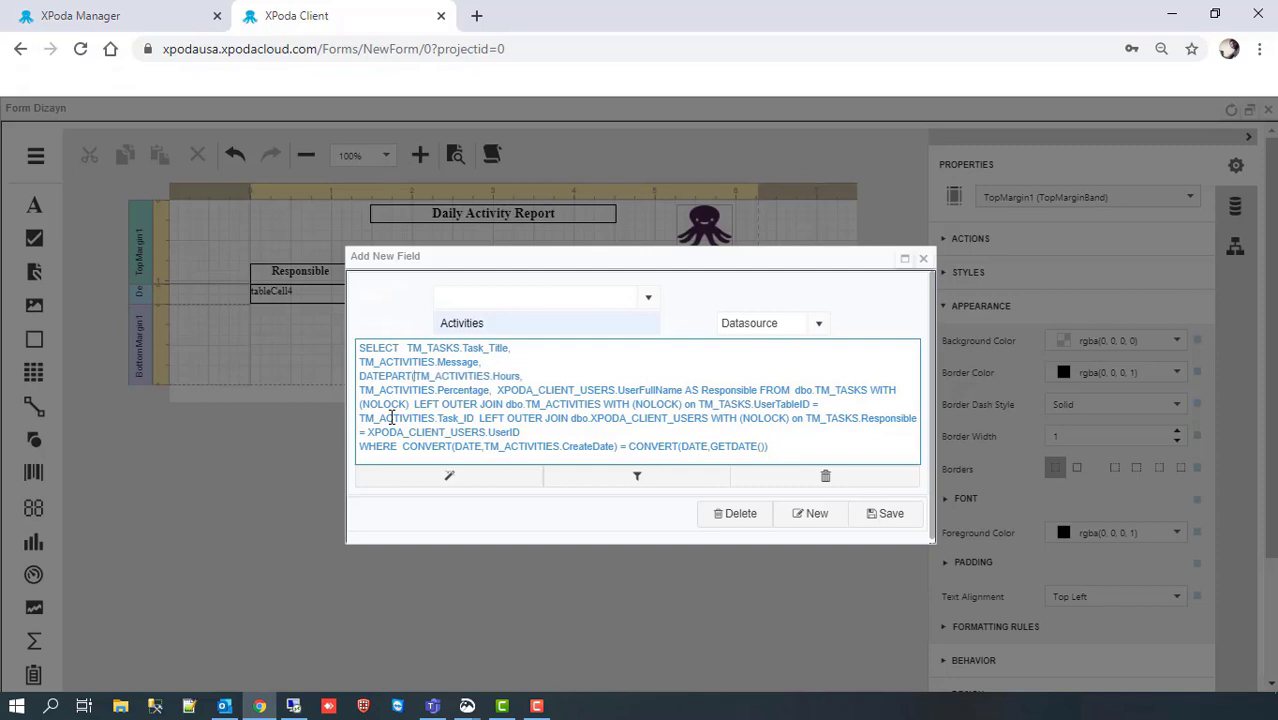
{"action": "type", "text": "HOUR,"}
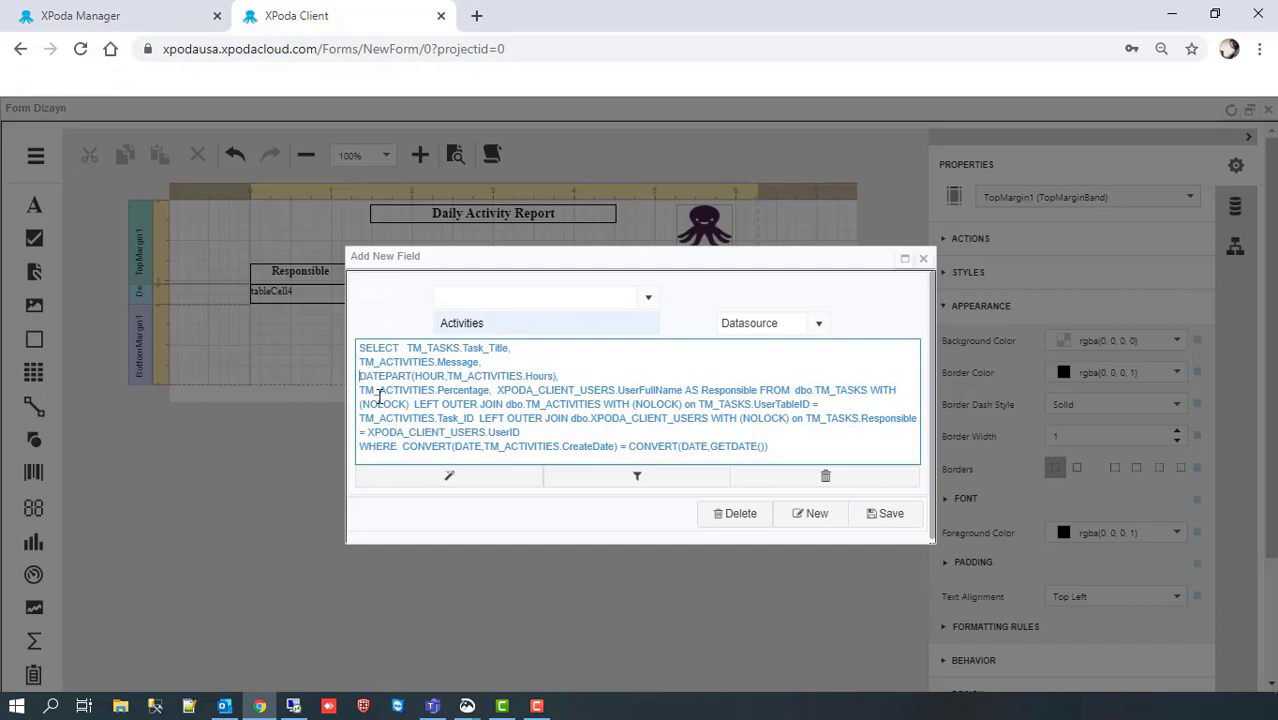
{"action": "type", "text": "CONVERT("}
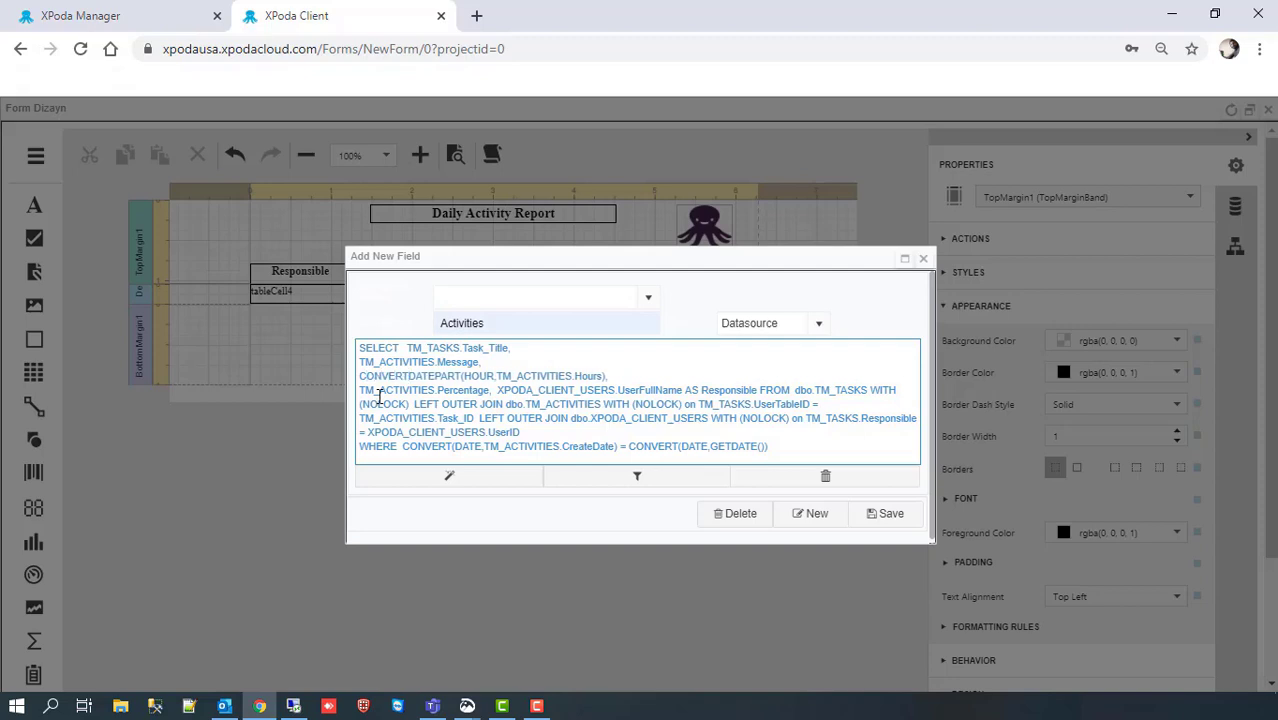
{"action": "type", "text": "NVARCHAR"}
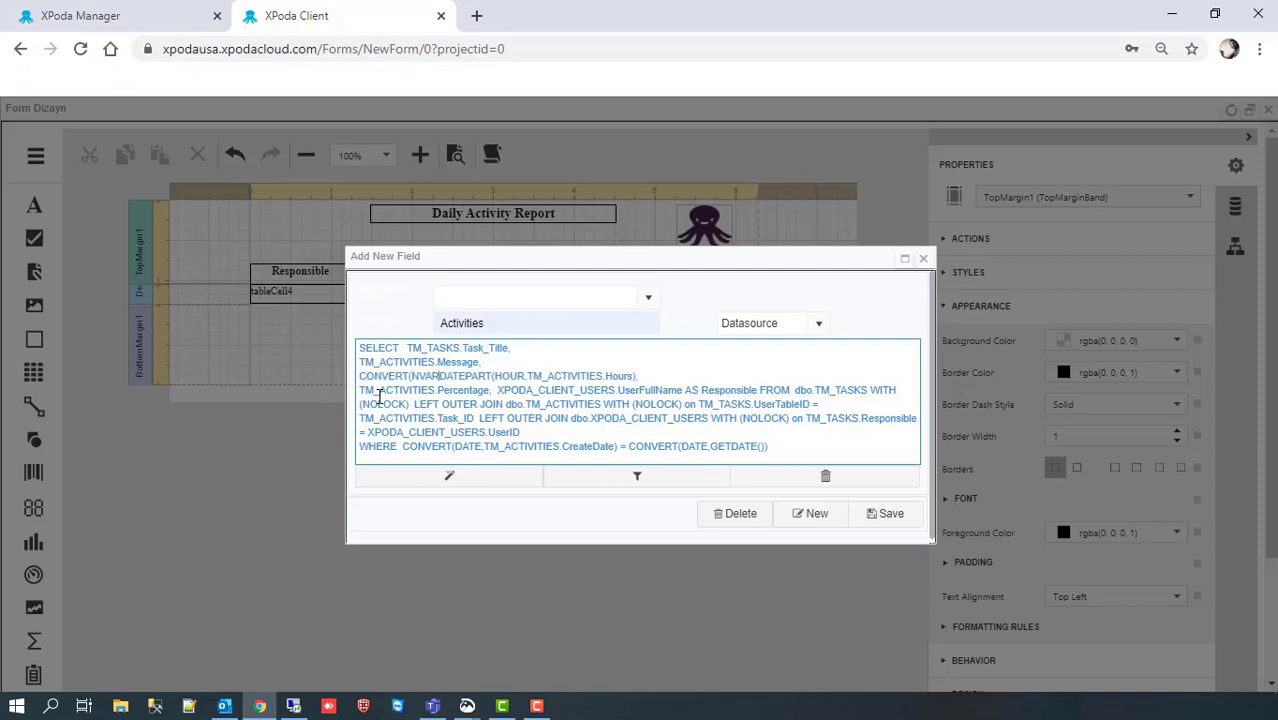
{"action": "type", "text": ","}
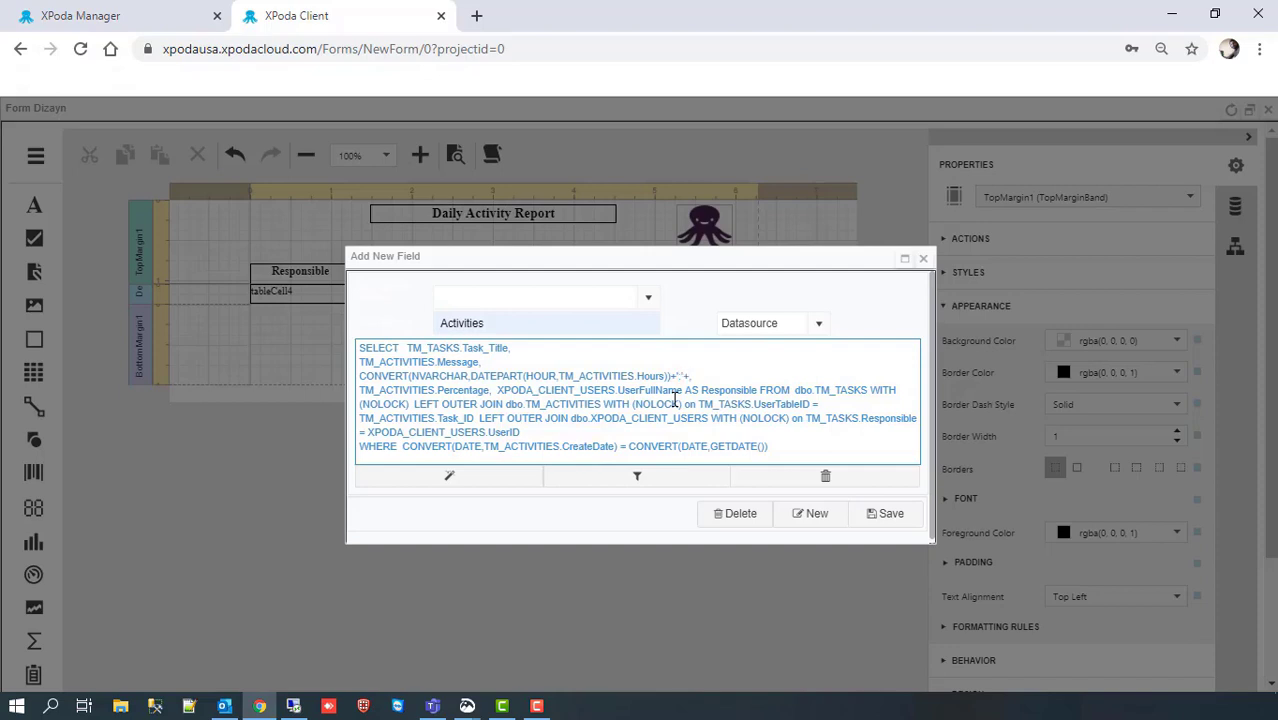
Step: Duplicate the hour conversion after ':' and switch the copy to minutes for hour:minute Hours text
{"action": "left_click_drag", "start_coordinate": [671, 376], "coordinate": [358, 376]}
{"action": "key", "text": "ctrl+c"}
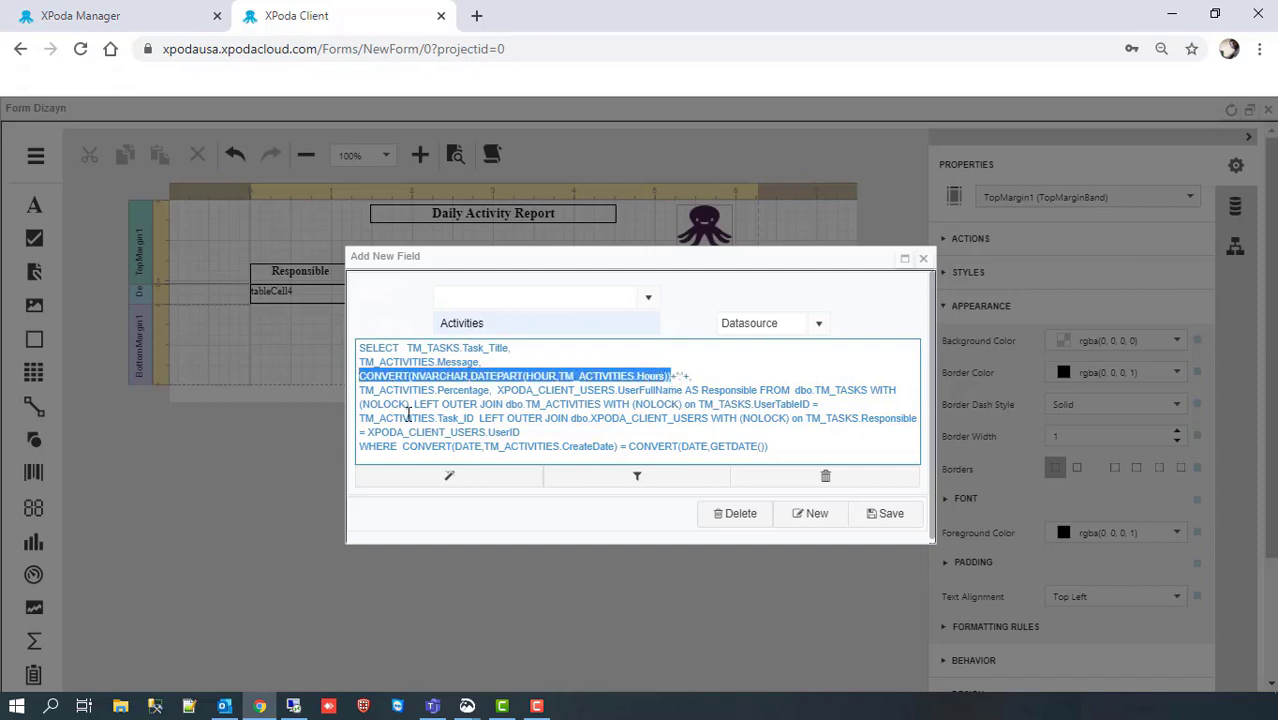
{"action": "left_click", "coordinate": [688, 376]}
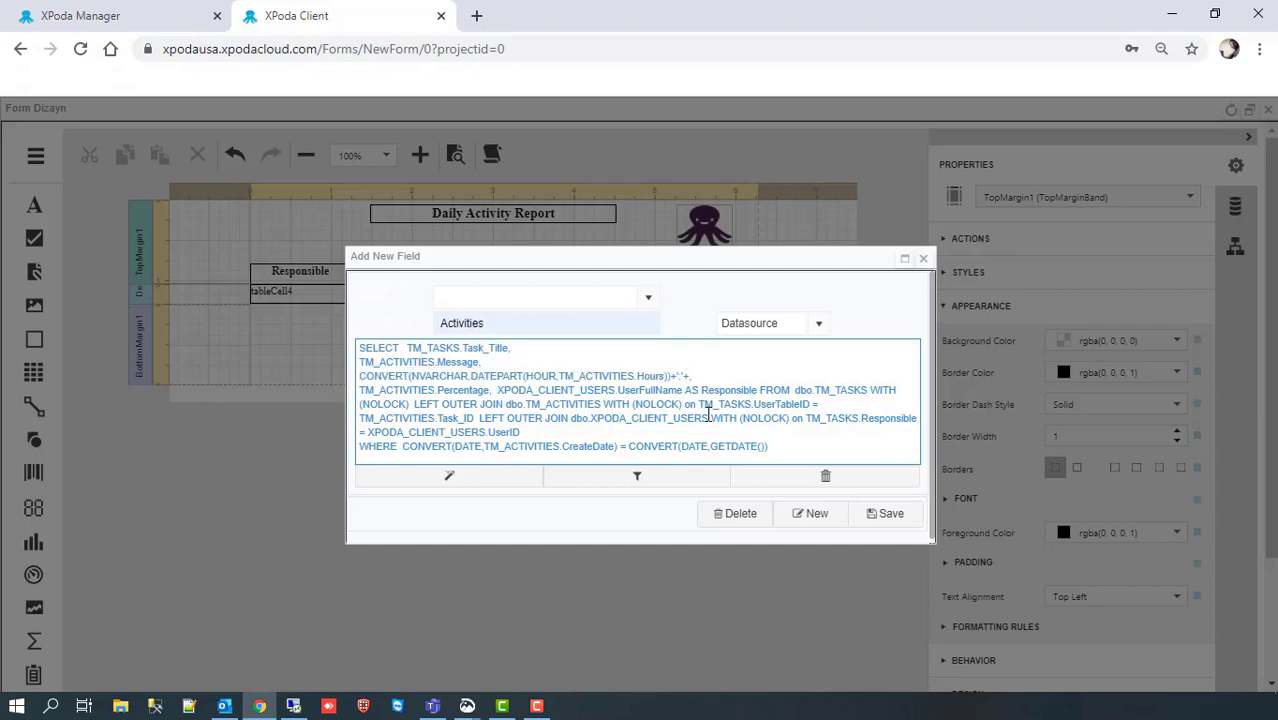
{"action": "key", "text": "ctrl+v"}
{"action": "double_click", "coordinate": [870, 376]}
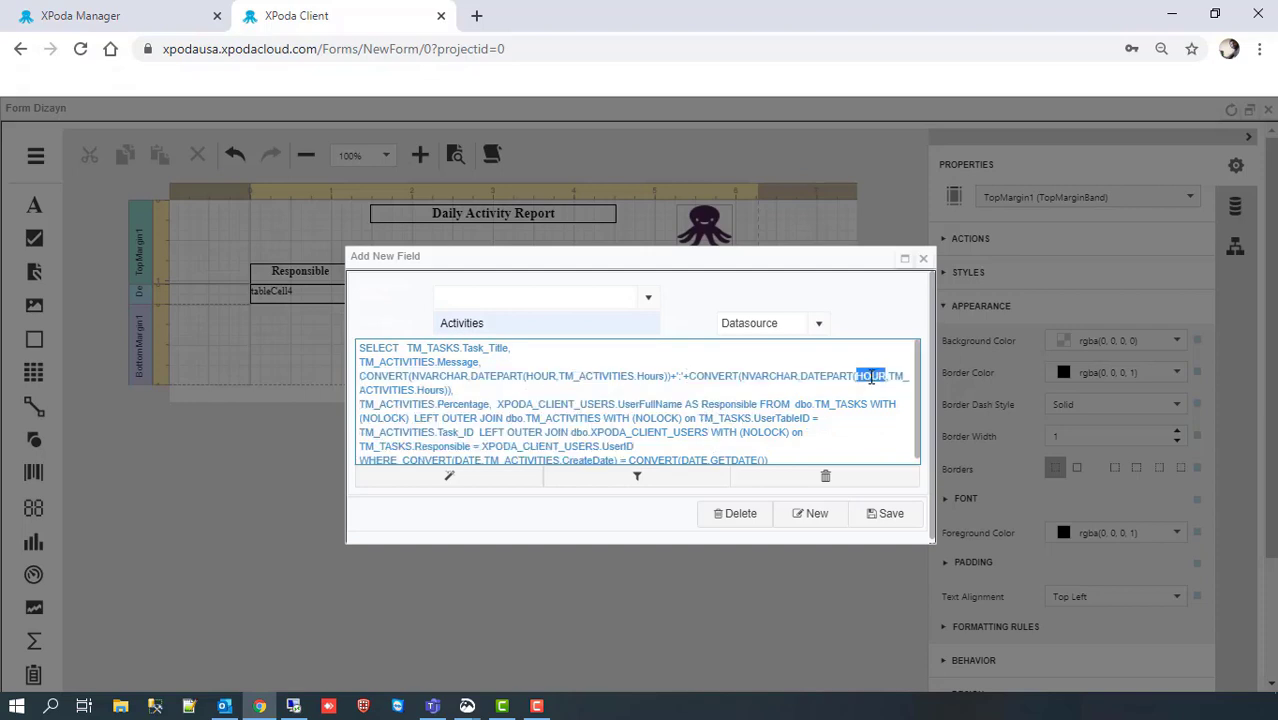
{"action": "type", "text": "MINUTE"}
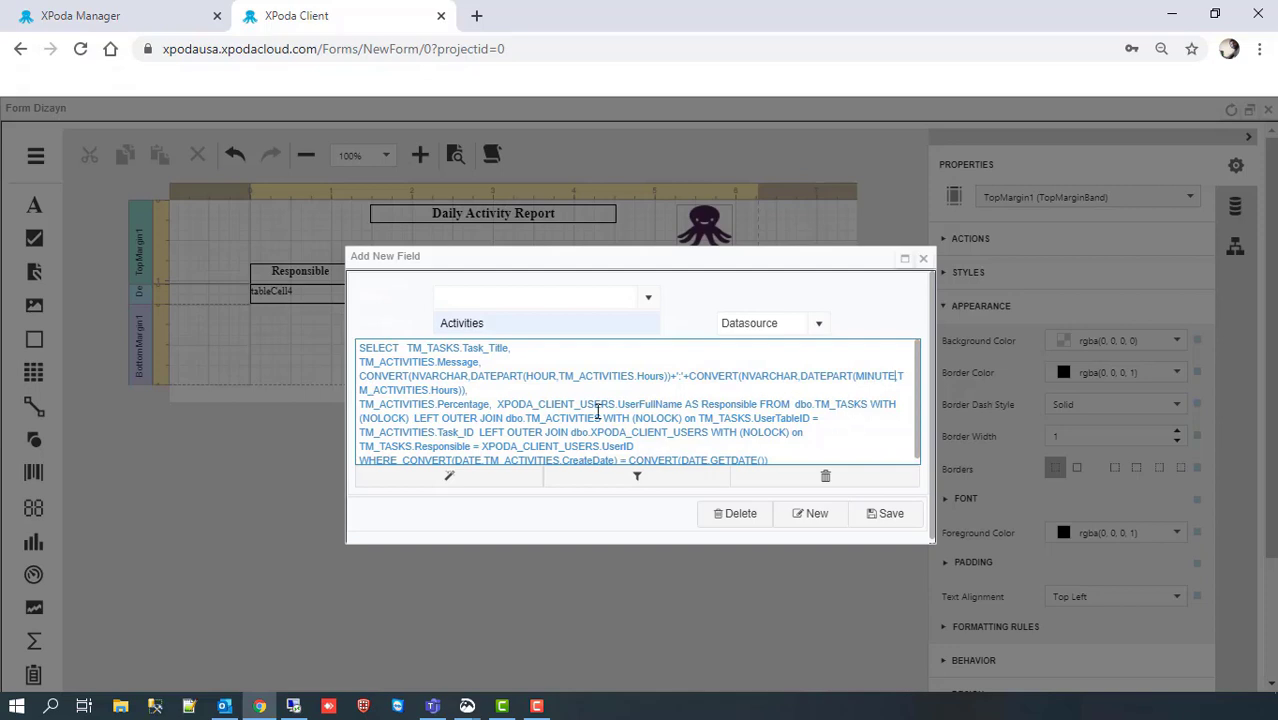
{"action": "type", "text": "S Hours"}
{"action": "scroll", "coordinate": [538, 392], "scroll_direction": "down", "scroll_amount": 1}
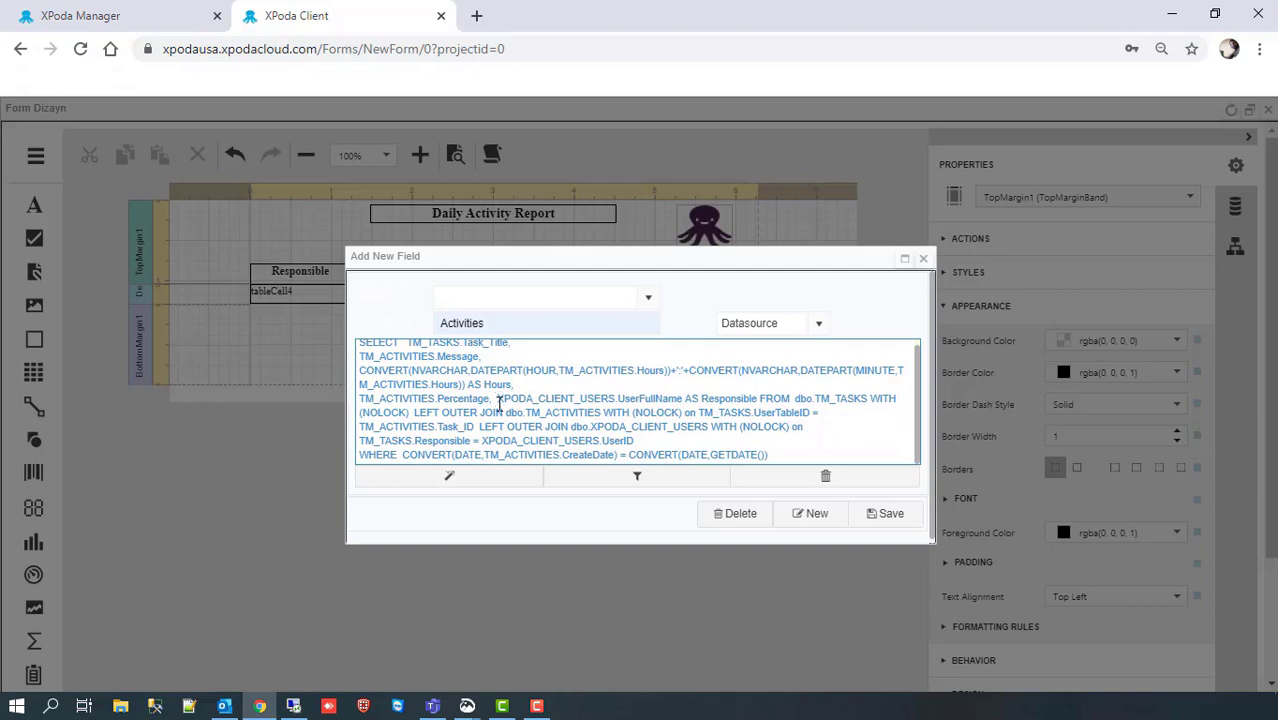
Step: Put the responsible column and FROM clause on separate lines and save the Activities query
{"action": "left_click", "coordinate": [498, 402]}
{"action": "key", "text": "Return"}
{"action": "left_click", "coordinate": [621, 412]}
{"action": "key", "text": "Return"}
{"action": "scroll", "coordinate": [627, 414], "scroll_direction": "down", "scroll_amount": 1}
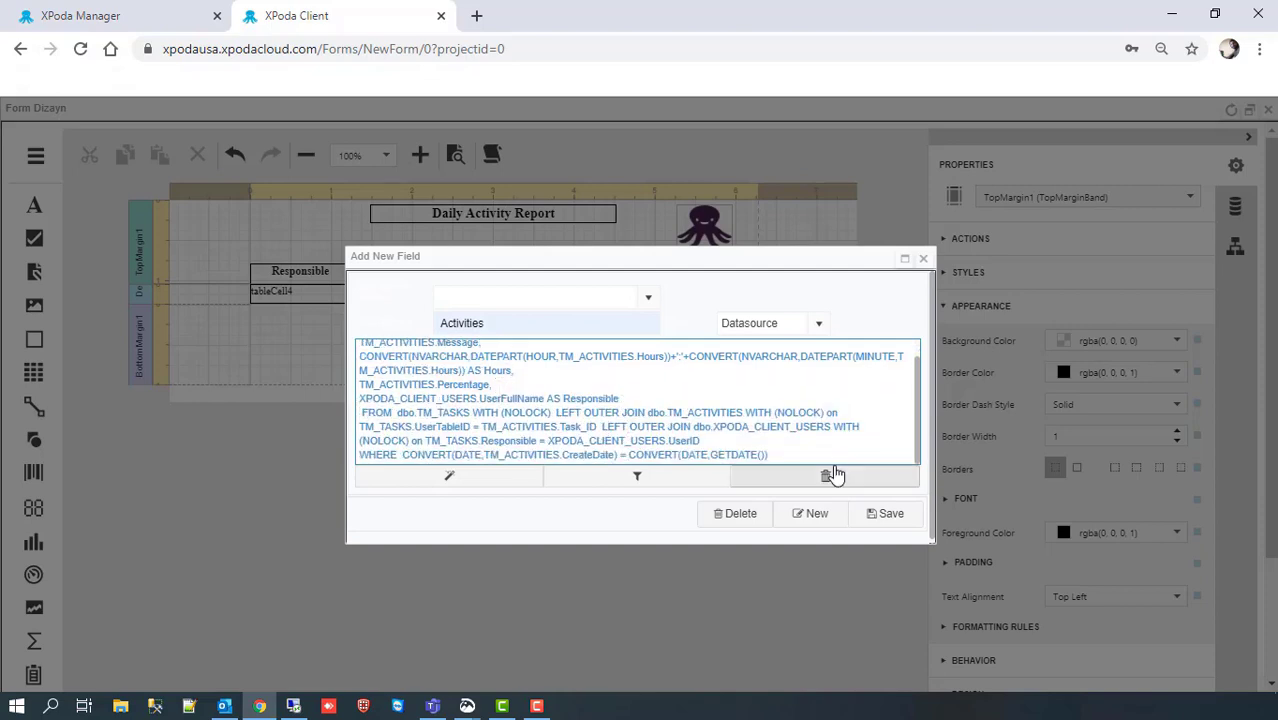
{"action": "left_click", "coordinate": [886, 516]}
Step: Close the field window and save the Daily Activity Report design
{"action": "left_click", "coordinate": [923, 258]}
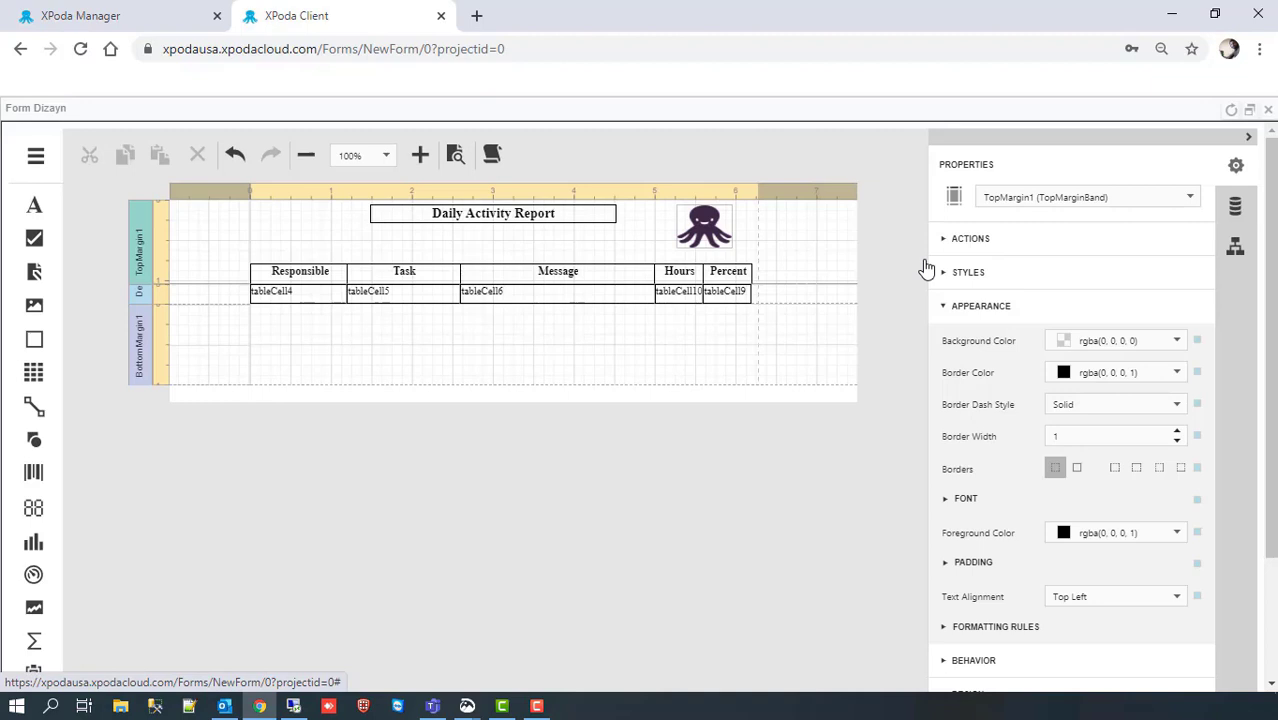
{"action": "left_click", "coordinate": [36, 156]}
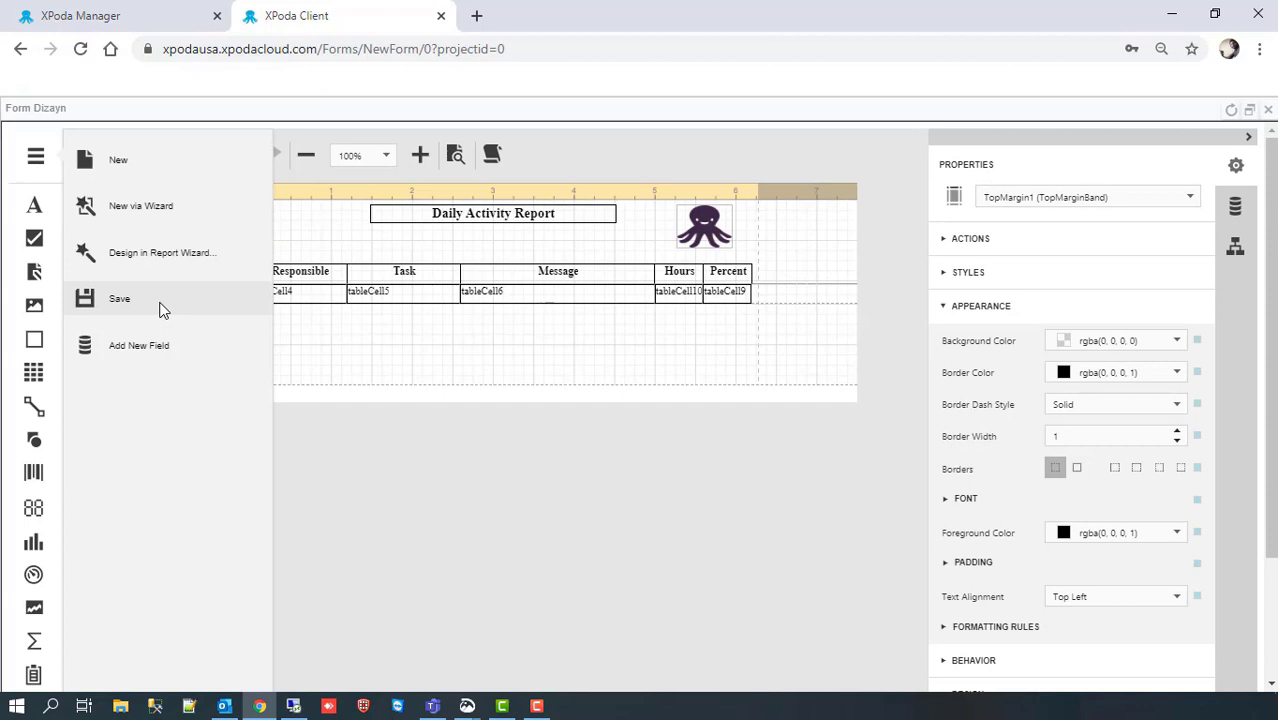
{"action": "left_click", "coordinate": [160, 310]}
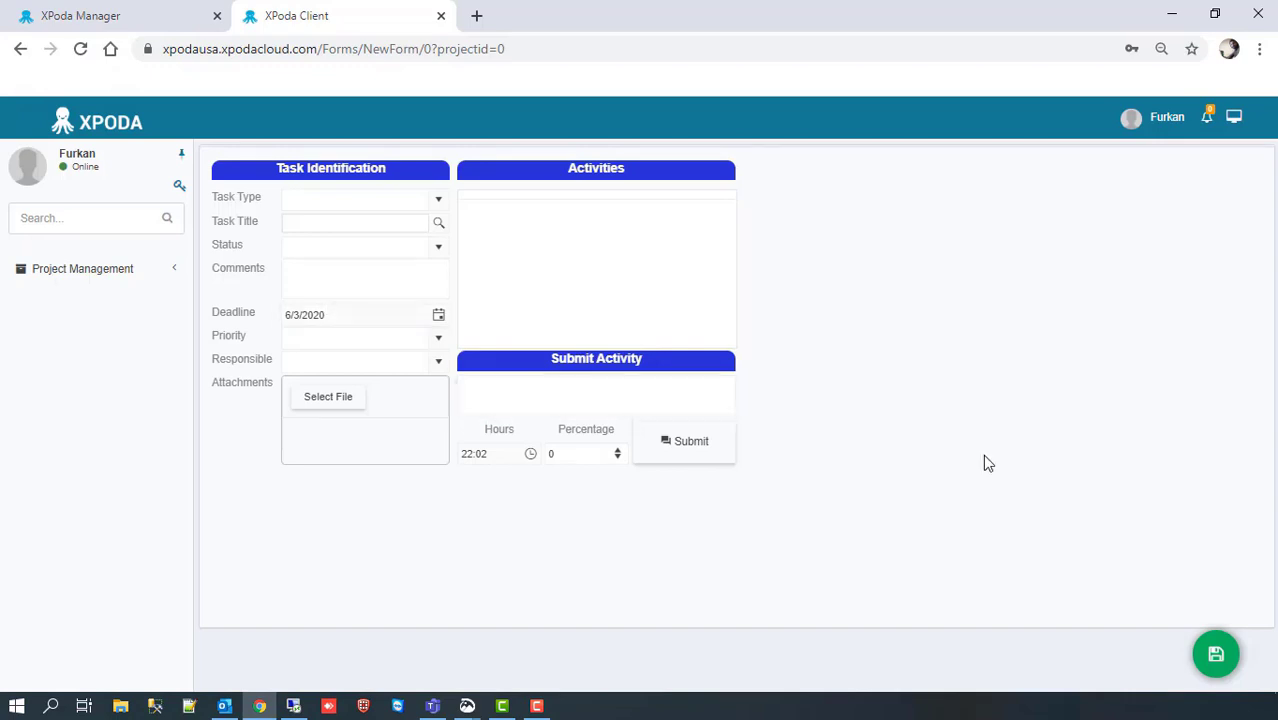
Step: Reopen the Activities report from the form's report list in the designer
{"action": "left_click", "coordinate": [1214, 657]}
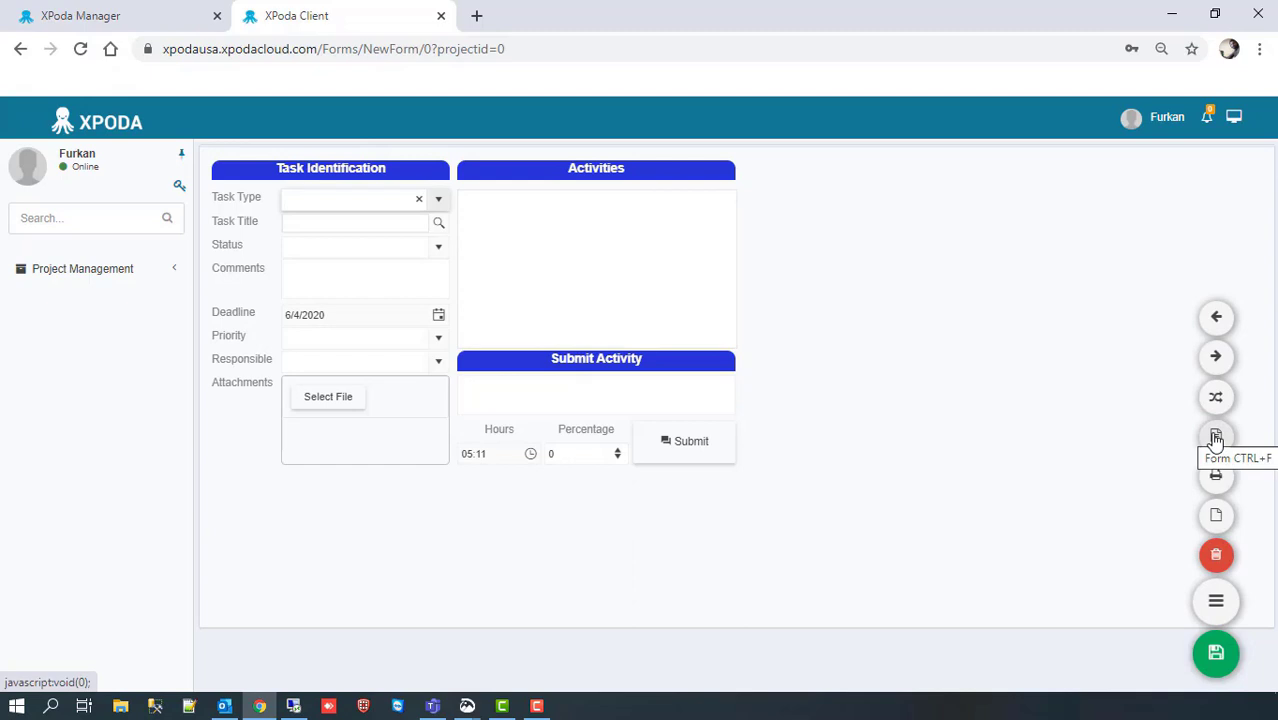
{"action": "left_click", "coordinate": [1216, 438]}
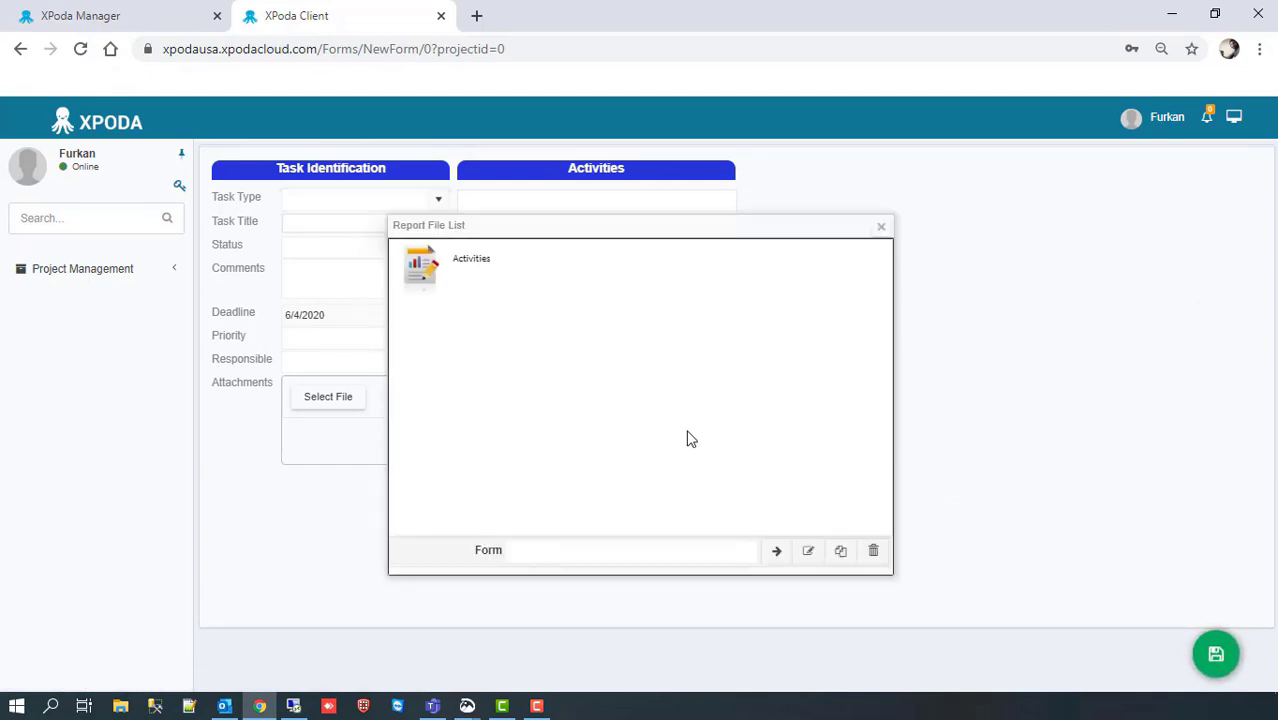
{"action": "left_click", "coordinate": [427, 275]}
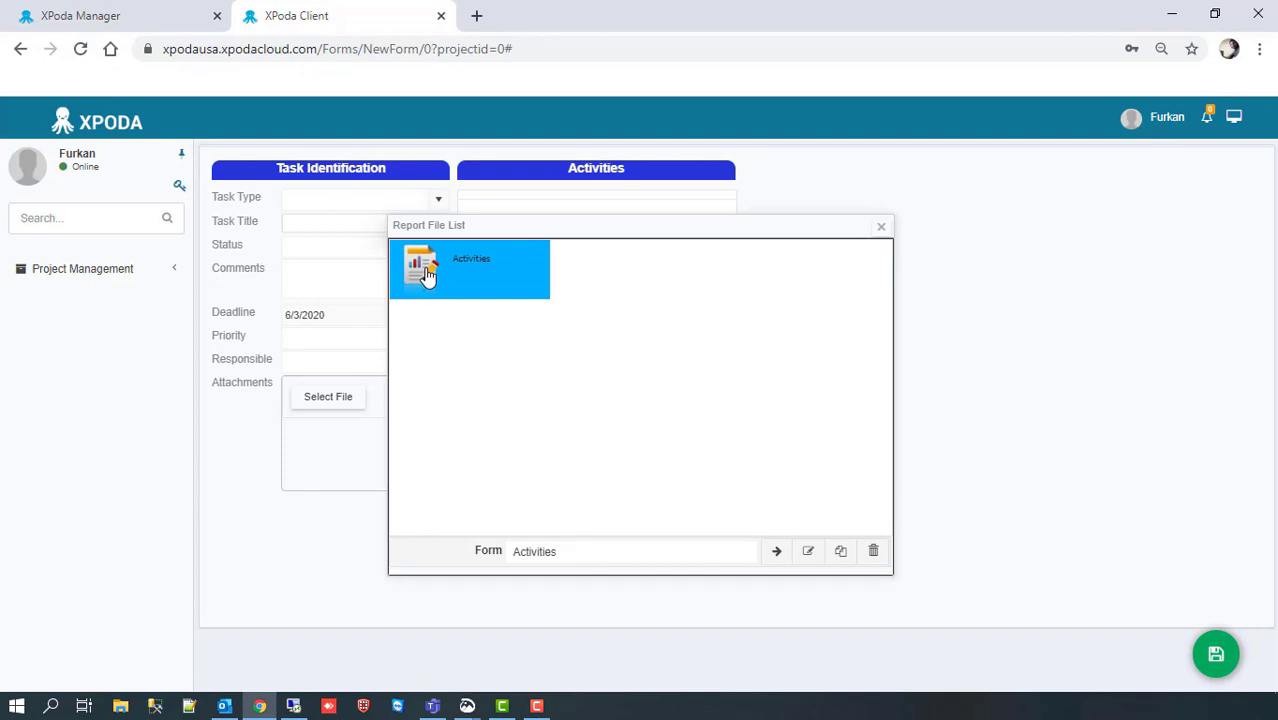
{"action": "left_click", "coordinate": [776, 551]}
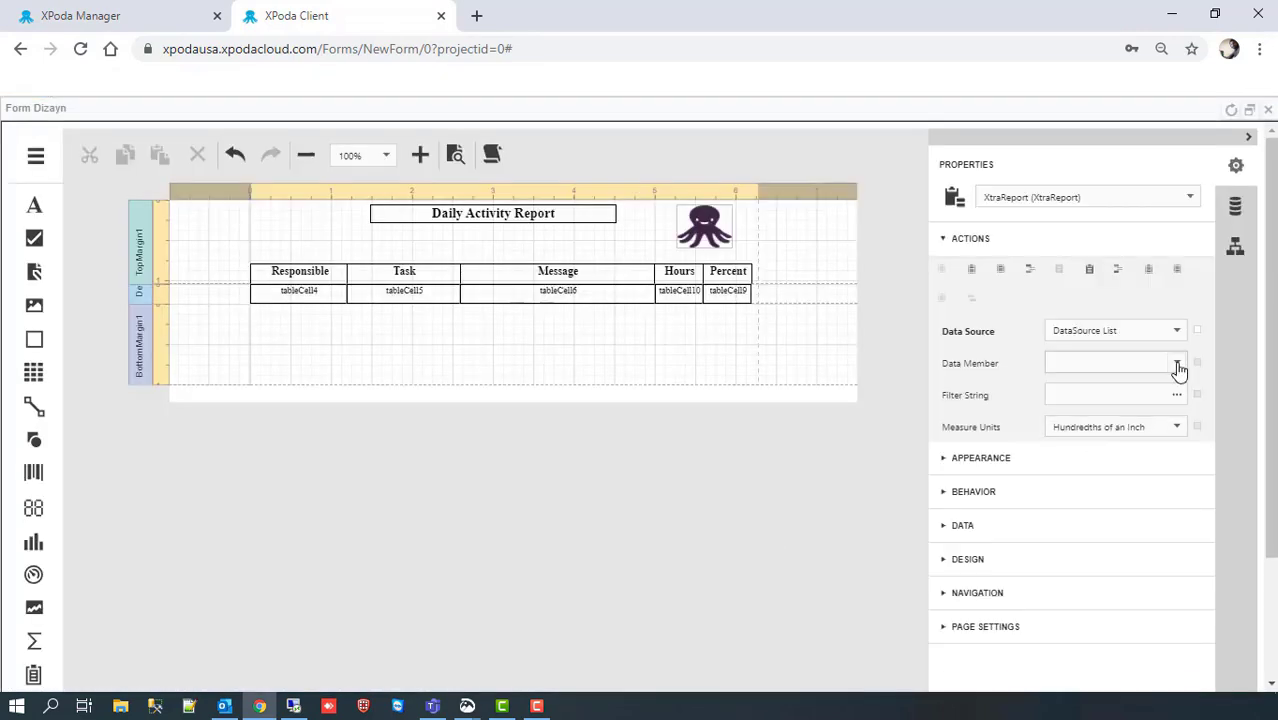
Step: Bind the report to Activities_Table_11 and the Responsible cell to the Responsible field
{"action": "left_click", "coordinate": [1178, 366]}
{"action": "left_click", "coordinate": [1115, 394]}
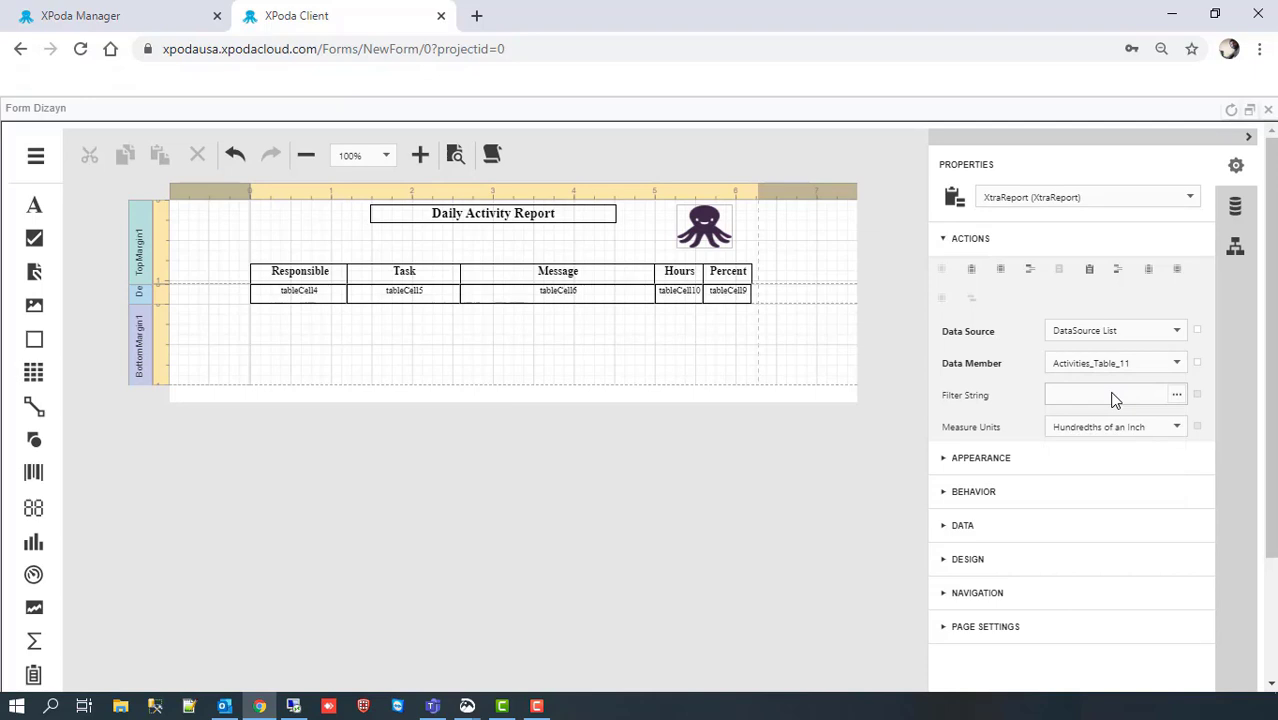
{"action": "left_click", "coordinate": [310, 297]}
{"action": "left_click", "coordinate": [1170, 362]}
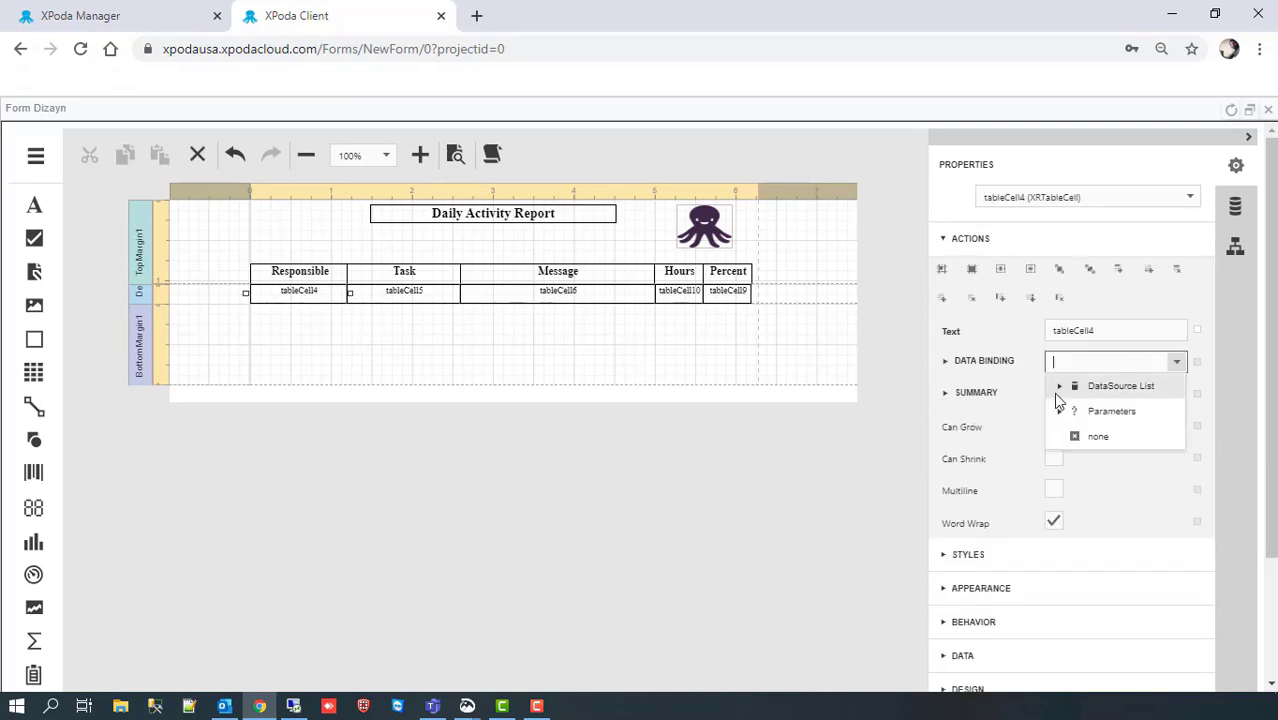
{"action": "left_click", "coordinate": [1059, 386]}
{"action": "left_click", "coordinate": [1090, 415]}
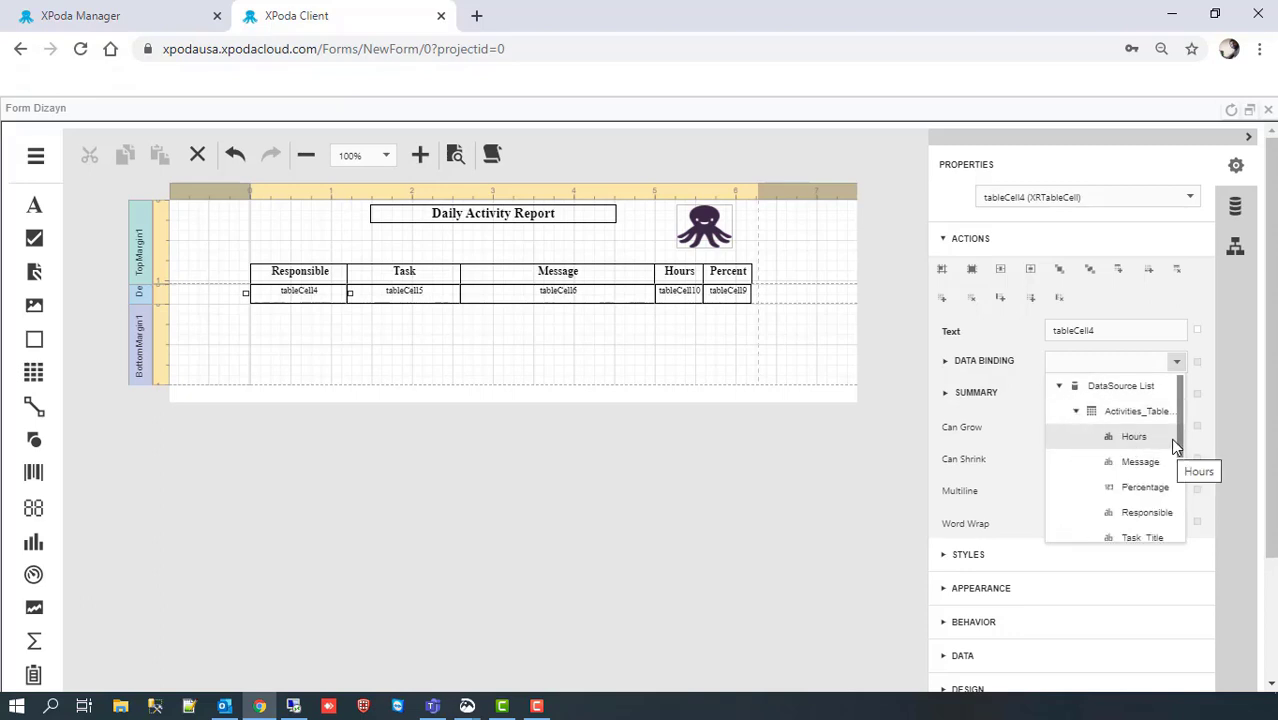
{"action": "left_click", "coordinate": [1143, 514]}
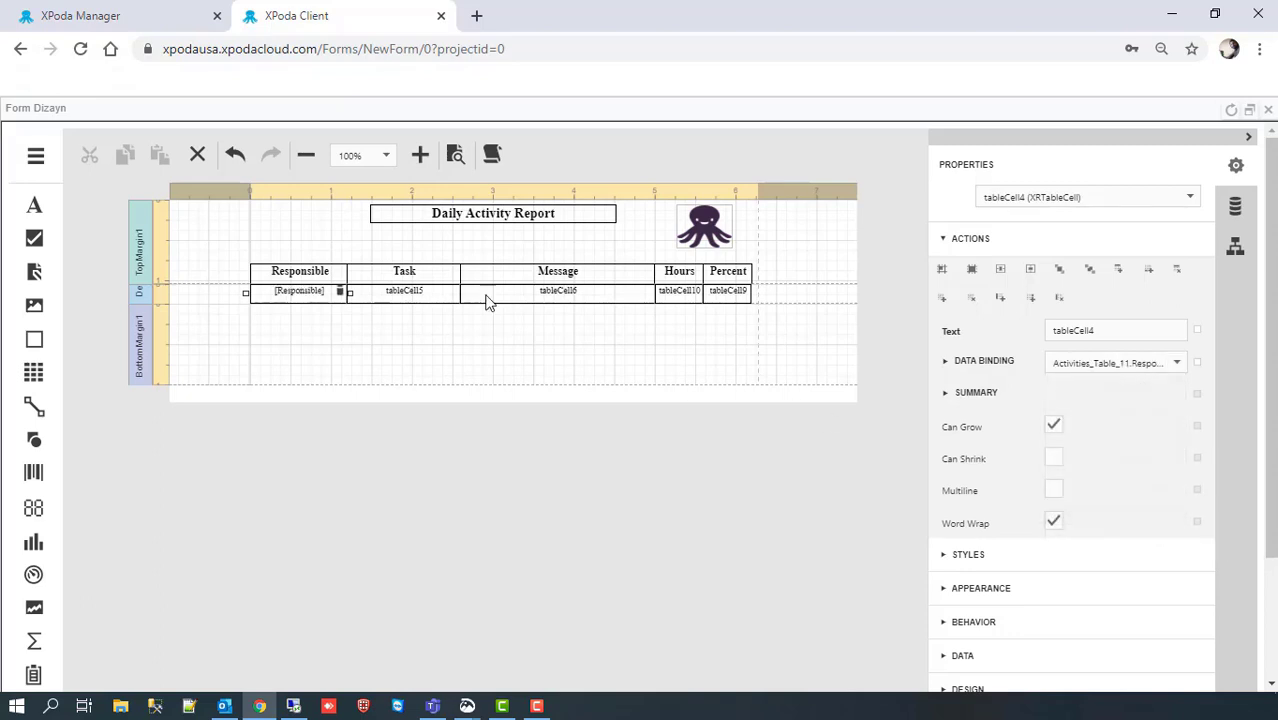
Step: Bind the Task cell to Task_Title and the Message cell to Message from Activities_Table
{"action": "left_click", "coordinate": [414, 295]}
{"action": "left_click", "coordinate": [1177, 366]}
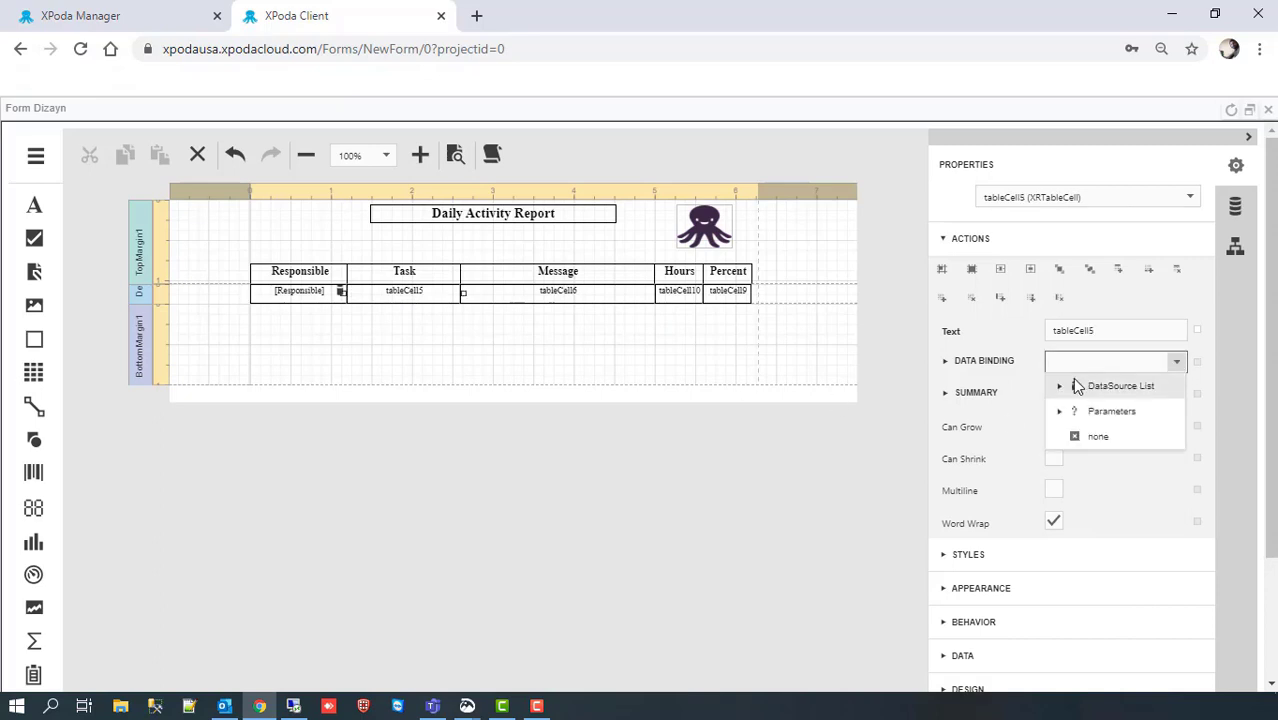
{"action": "left_click", "coordinate": [1057, 388]}
{"action": "left_click", "coordinate": [1076, 412]}
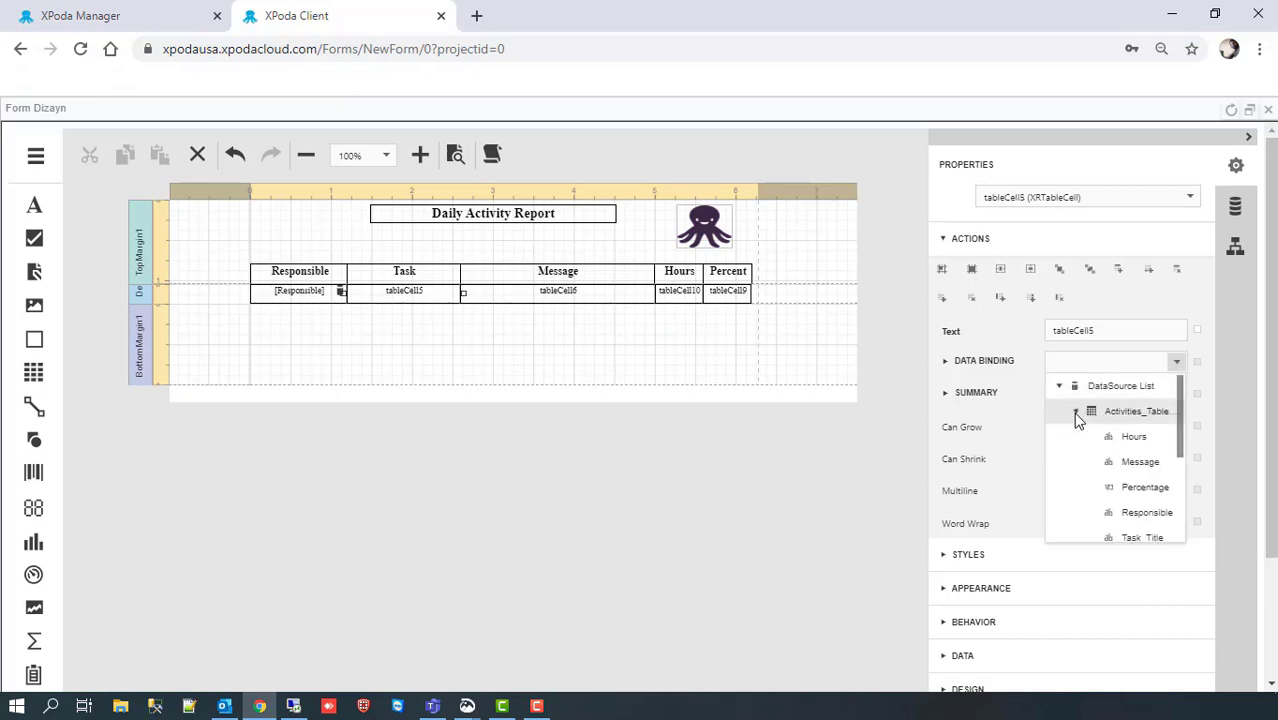
{"action": "left_click", "coordinate": [1143, 540]}
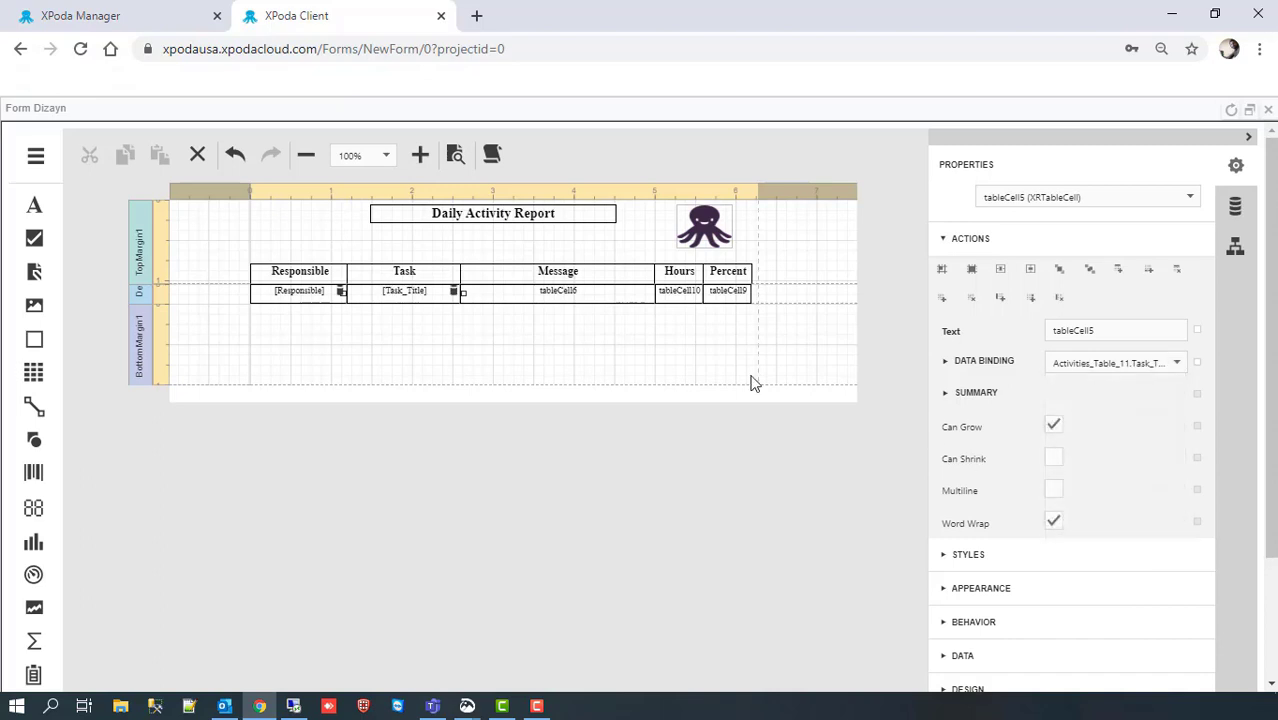
{"action": "left_click", "coordinate": [516, 298]}
{"action": "left_click", "coordinate": [1180, 366]}
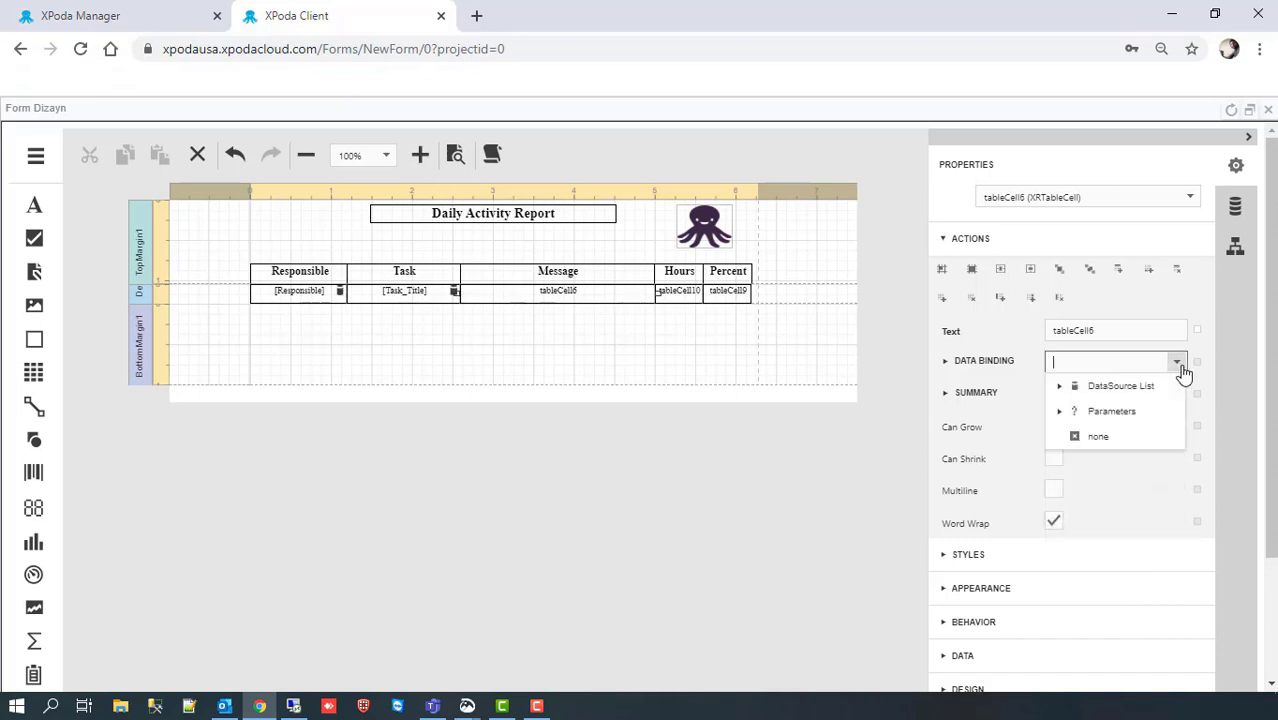
{"action": "left_click", "coordinate": [1059, 386]}
{"action": "left_click", "coordinate": [1076, 412]}
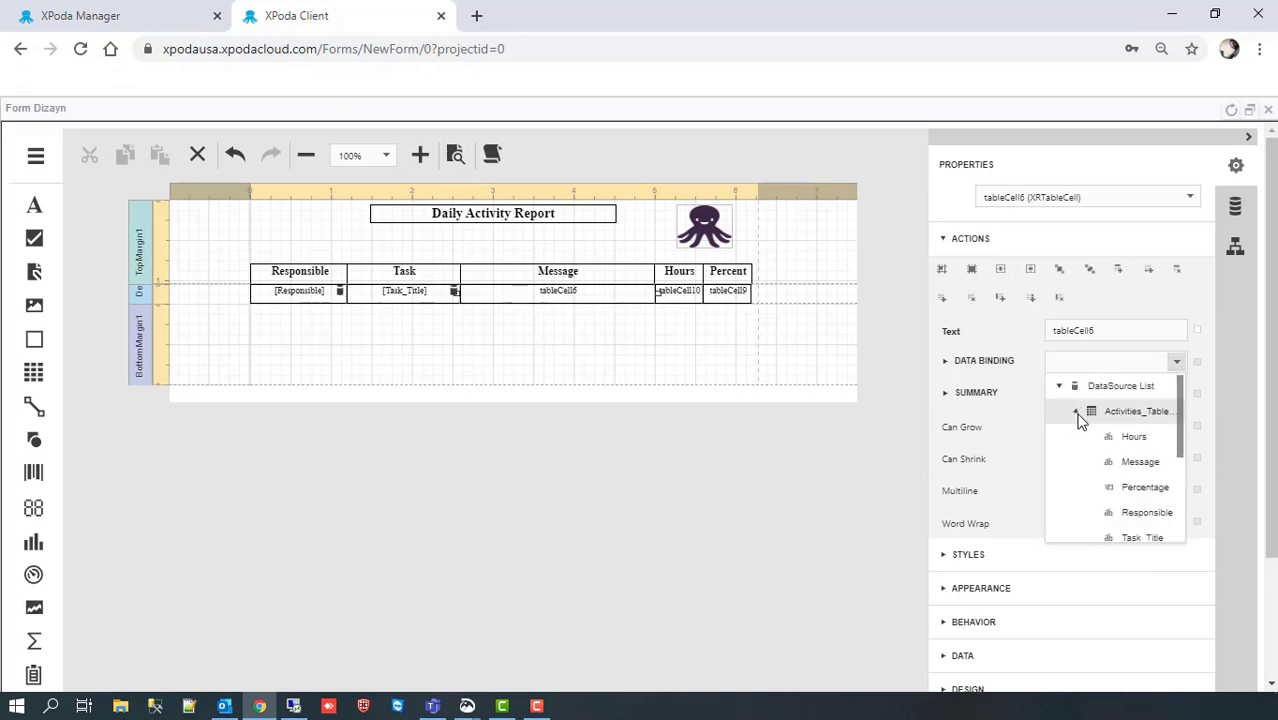
{"action": "left_click", "coordinate": [1156, 469]}
Step: Bind the Hours cell to Hours and the Percent cell to Percentage
{"action": "left_click", "coordinate": [694, 296]}
{"action": "left_click", "coordinate": [1121, 362]}
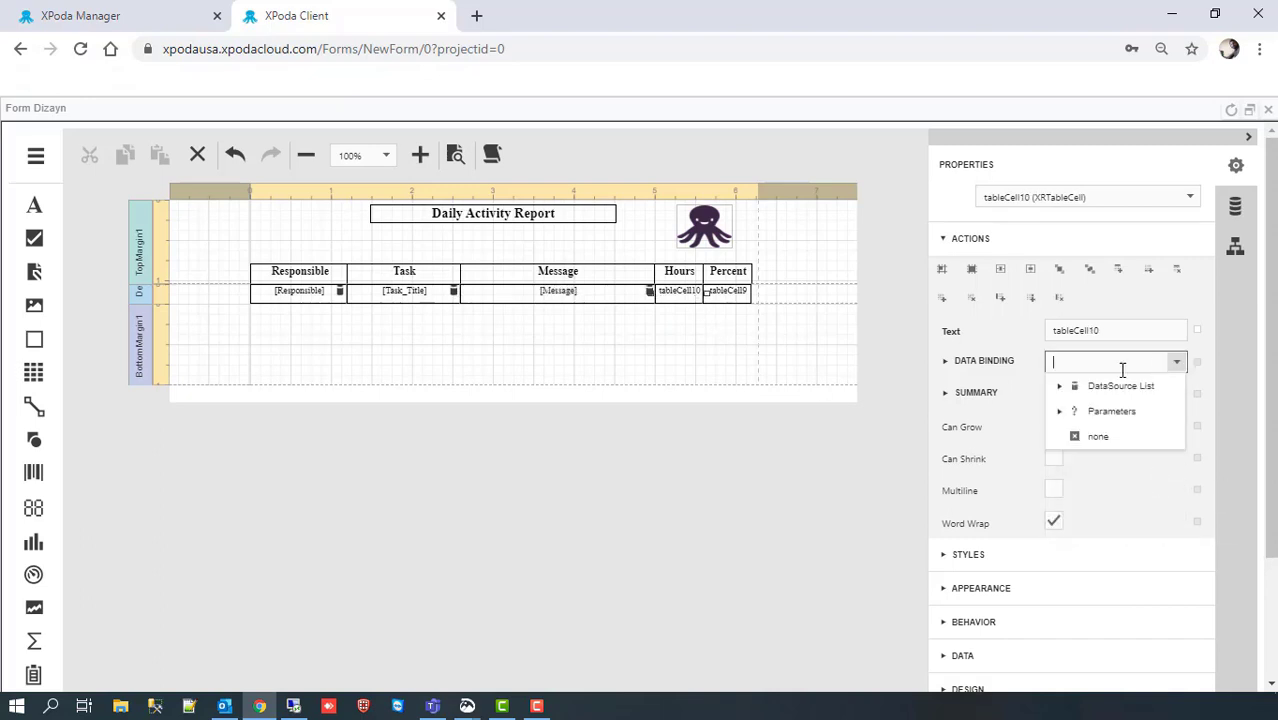
{"action": "left_click", "coordinate": [1059, 386]}
{"action": "left_click", "coordinate": [1077, 412]}
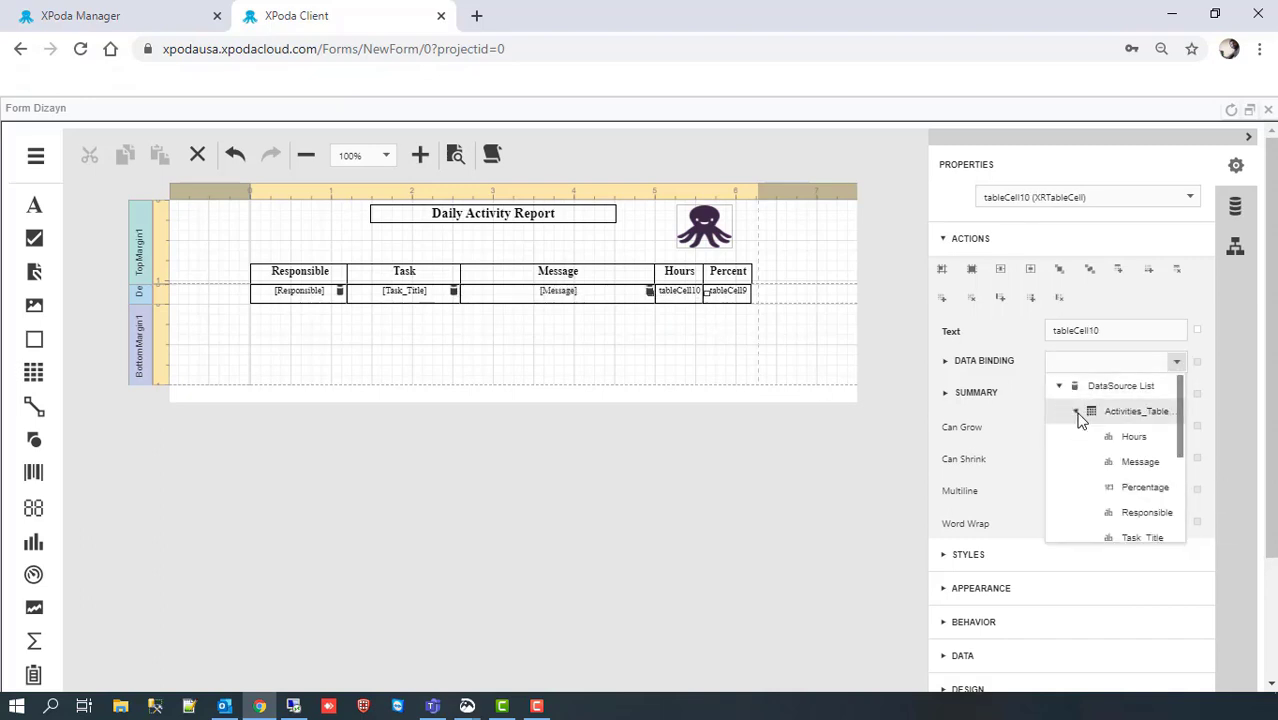
{"action": "left_click", "coordinate": [1124, 443]}
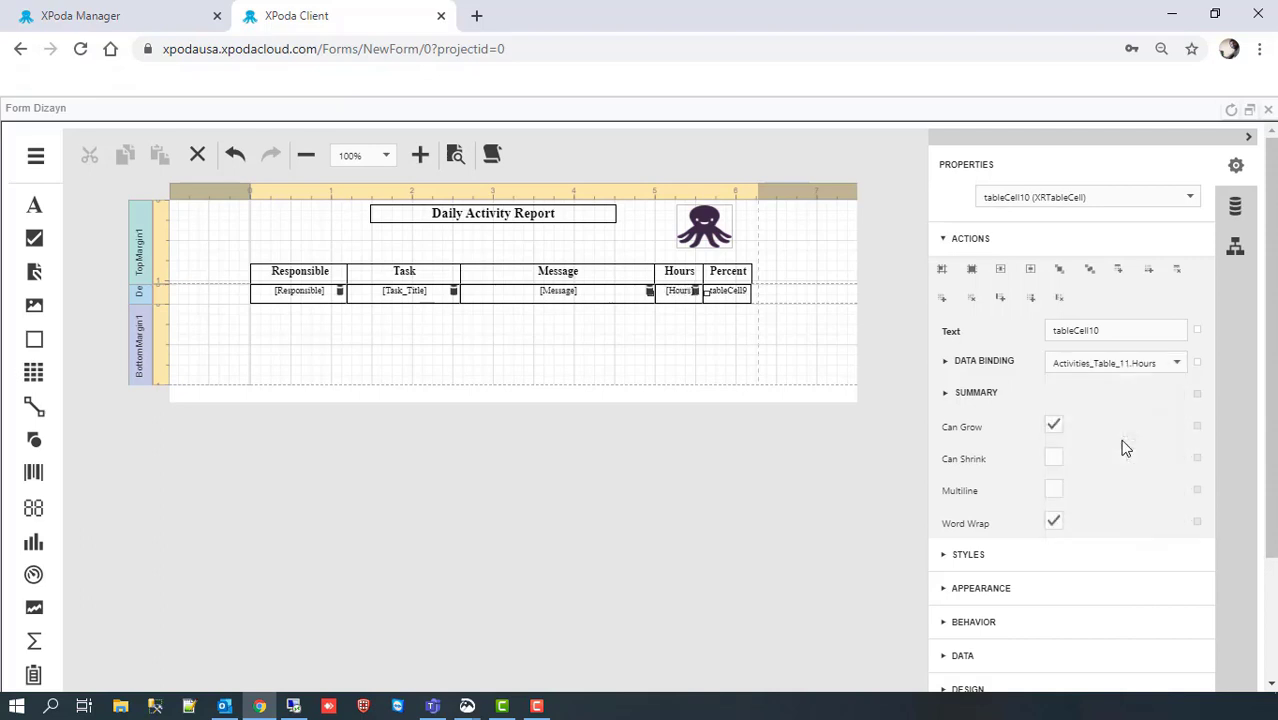
{"action": "left_click", "coordinate": [738, 295]}
{"action": "left_click", "coordinate": [1177, 365]}
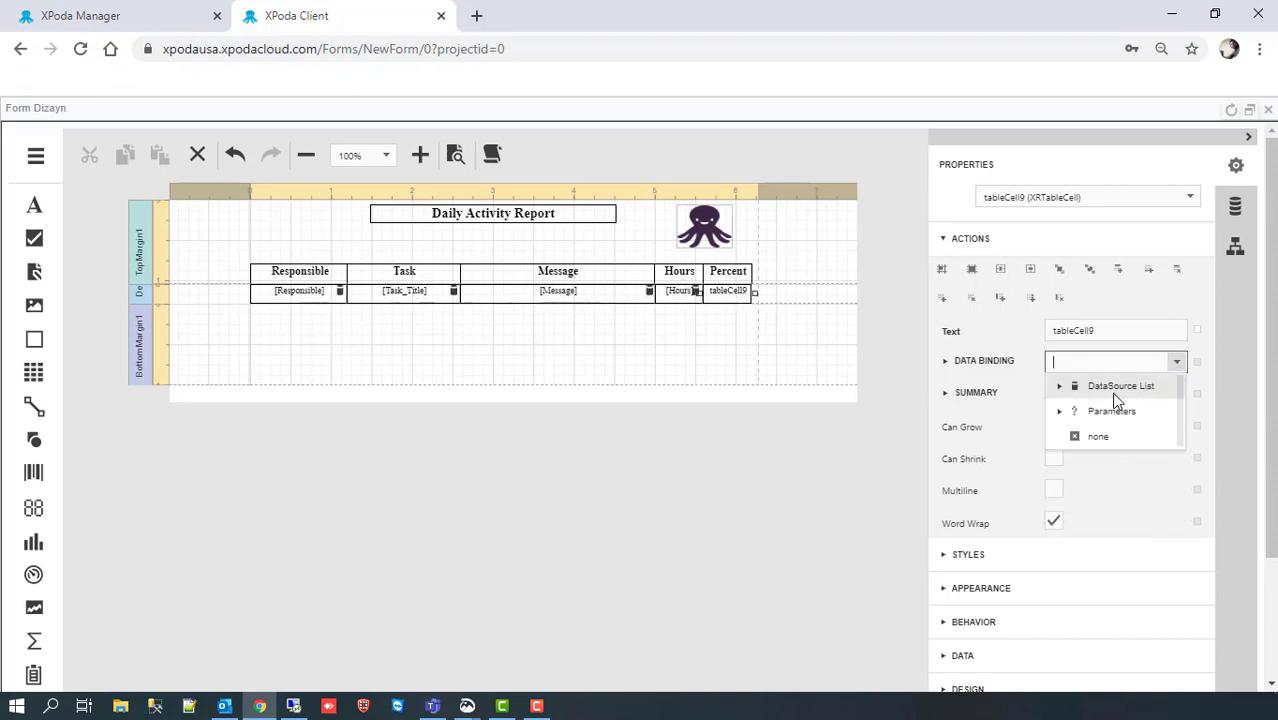
{"action": "left_click", "coordinate": [1059, 386]}
{"action": "left_click", "coordinate": [1077, 412]}
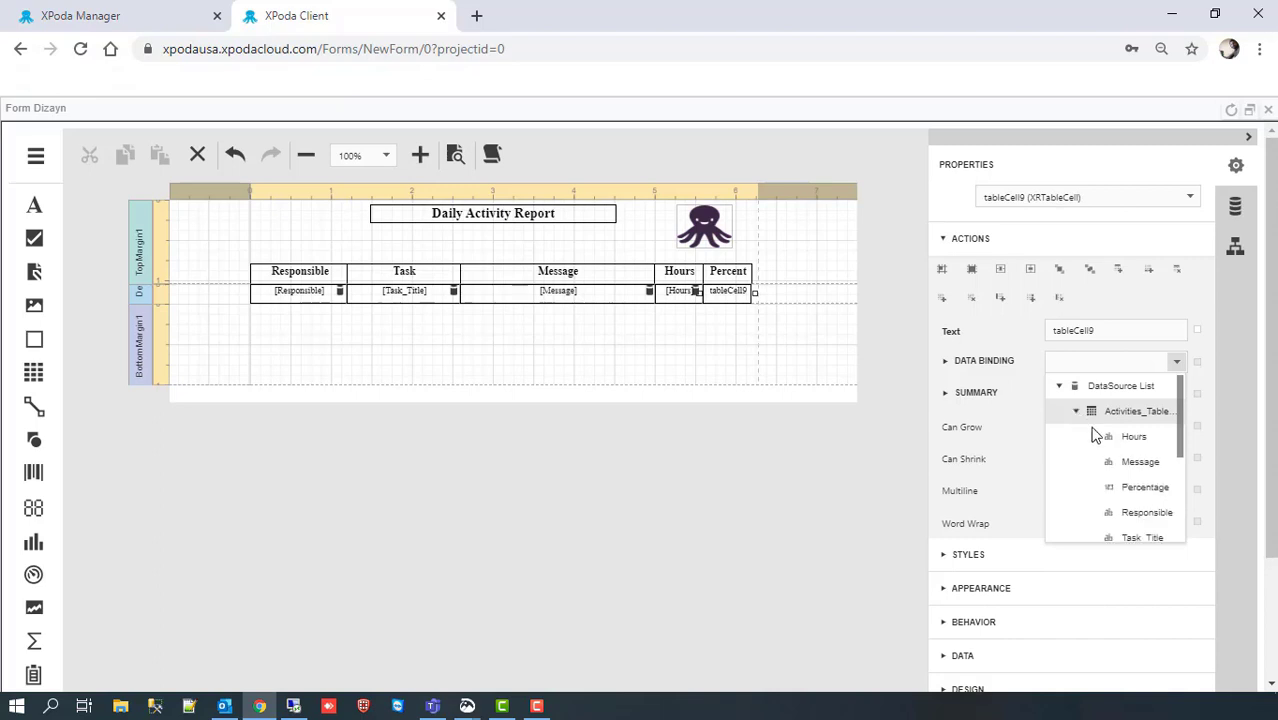
{"action": "left_click", "coordinate": [1117, 493]}
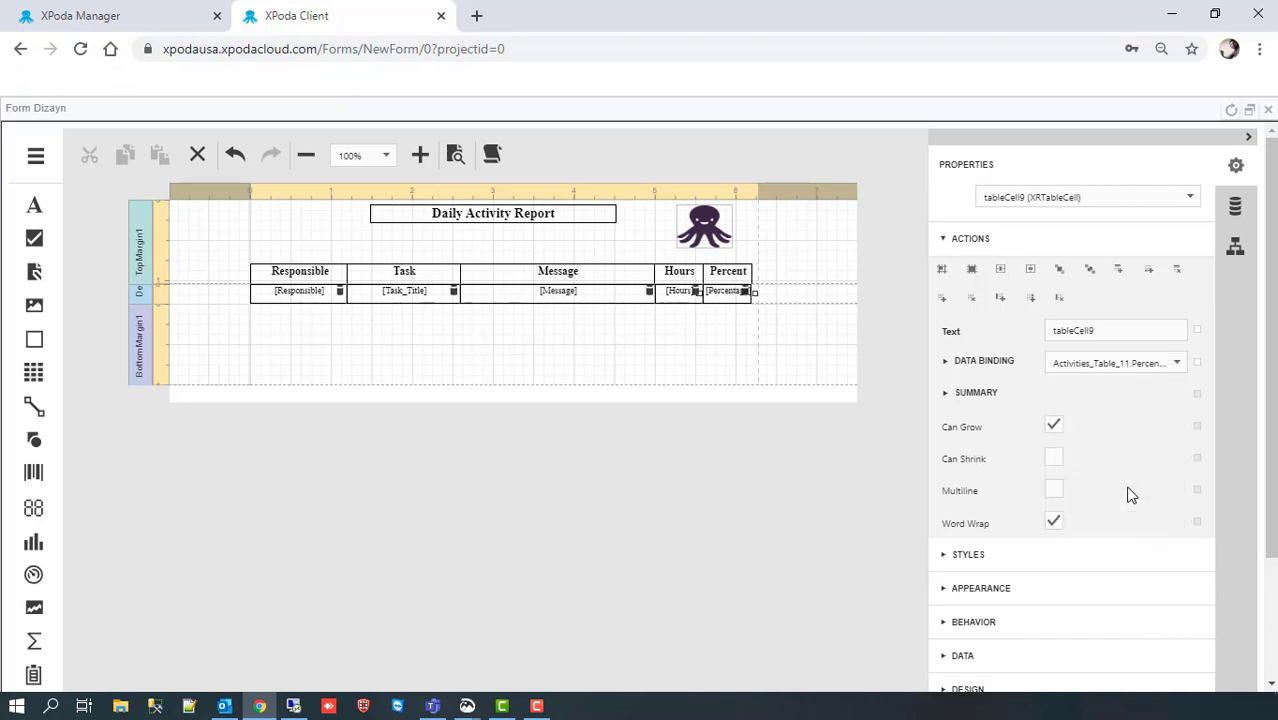
Step: Save the Daily Activity Report design and return to the form designer in XPoda Manager
{"action": "left_click", "coordinate": [35, 155]}
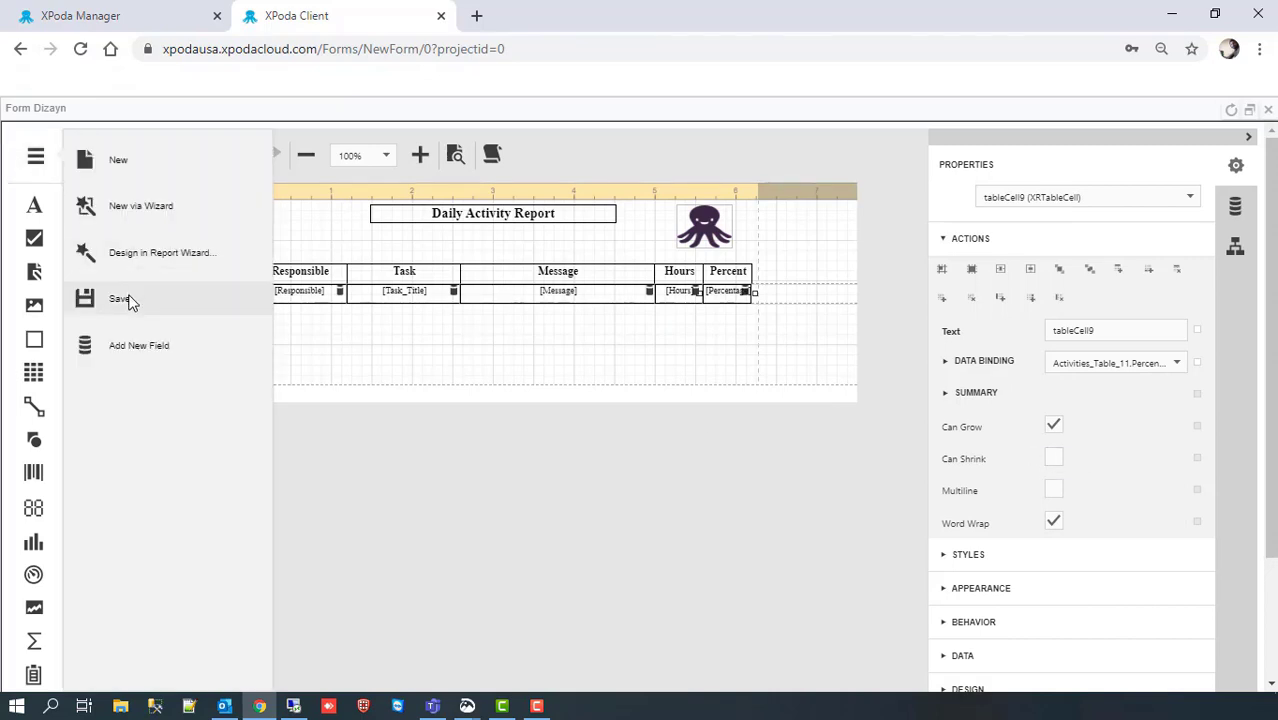
{"action": "left_click", "coordinate": [120, 299]}
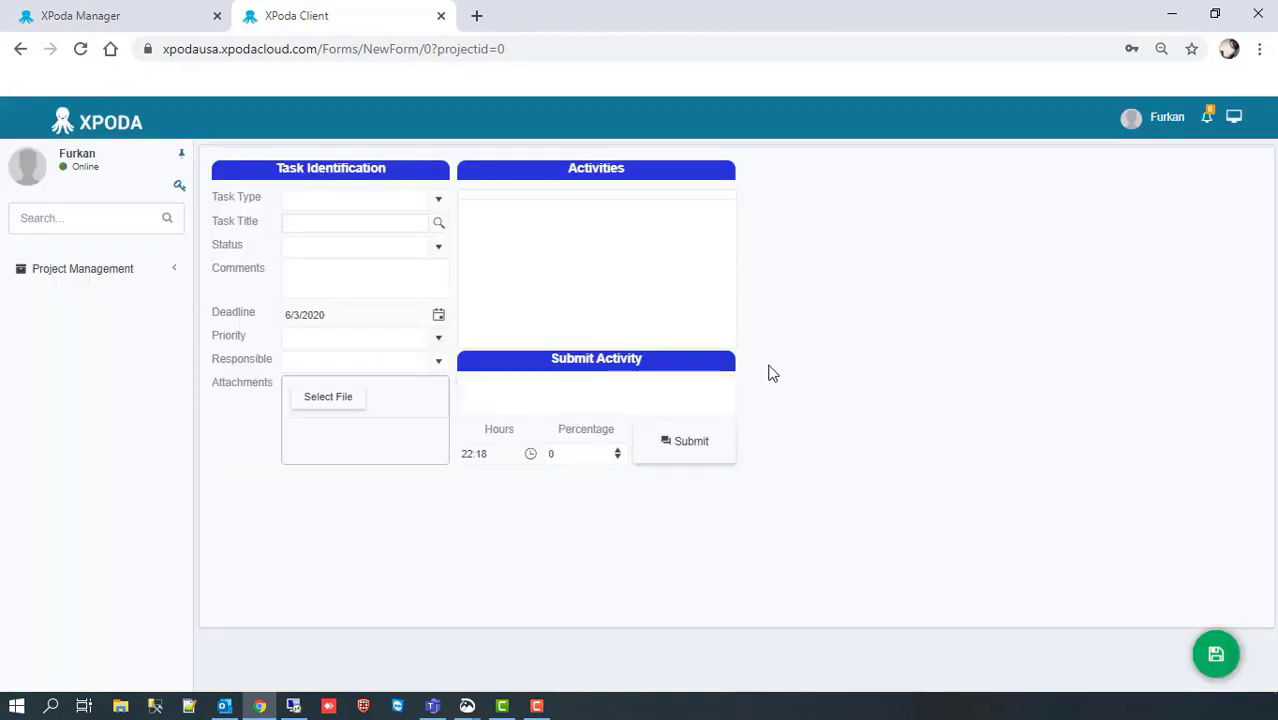
{"action": "left_click", "coordinate": [126, 17]}
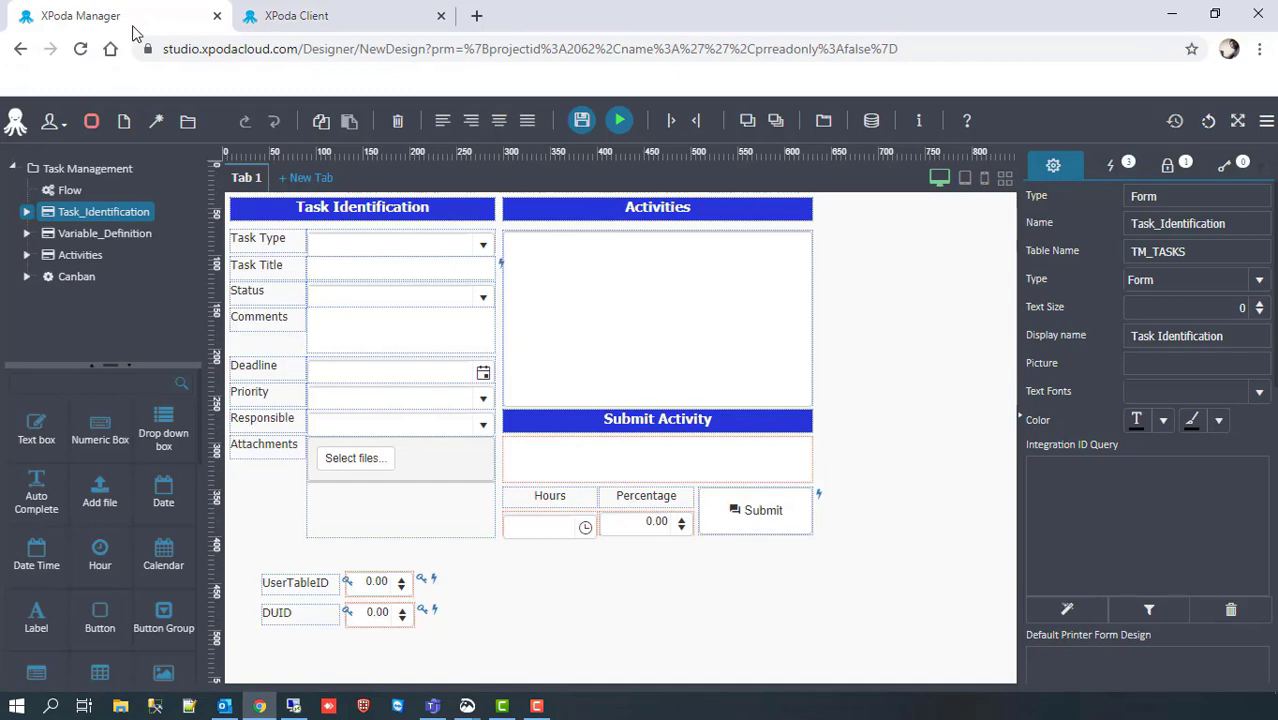
Step: Add a button below the Hours and Percentage inputs and widen it across the activity area
{"action": "left_click", "coordinate": [100, 615]}
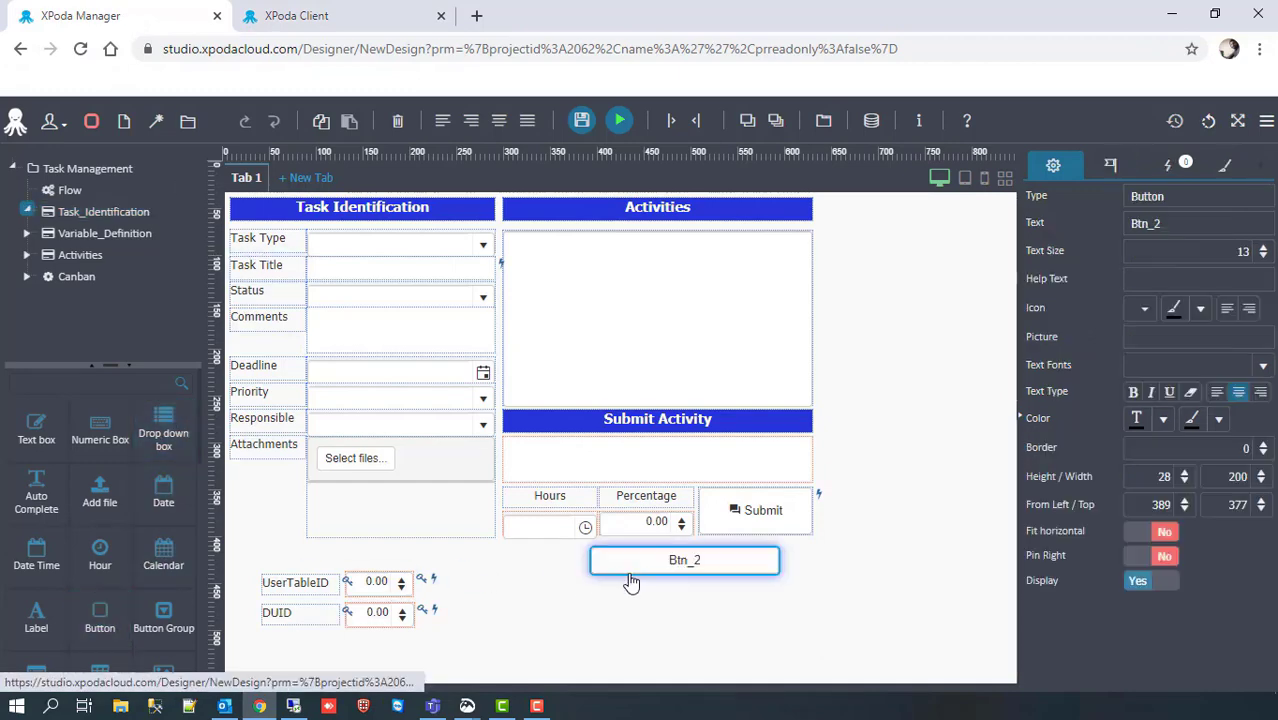
{"action": "left_click", "coordinate": [602, 560]}
{"action": "left_click_drag", "start_coordinate": [602, 560], "coordinate": [531, 551]}
{"action": "left_click_drag", "start_coordinate": [688, 553], "coordinate": [814, 553]}
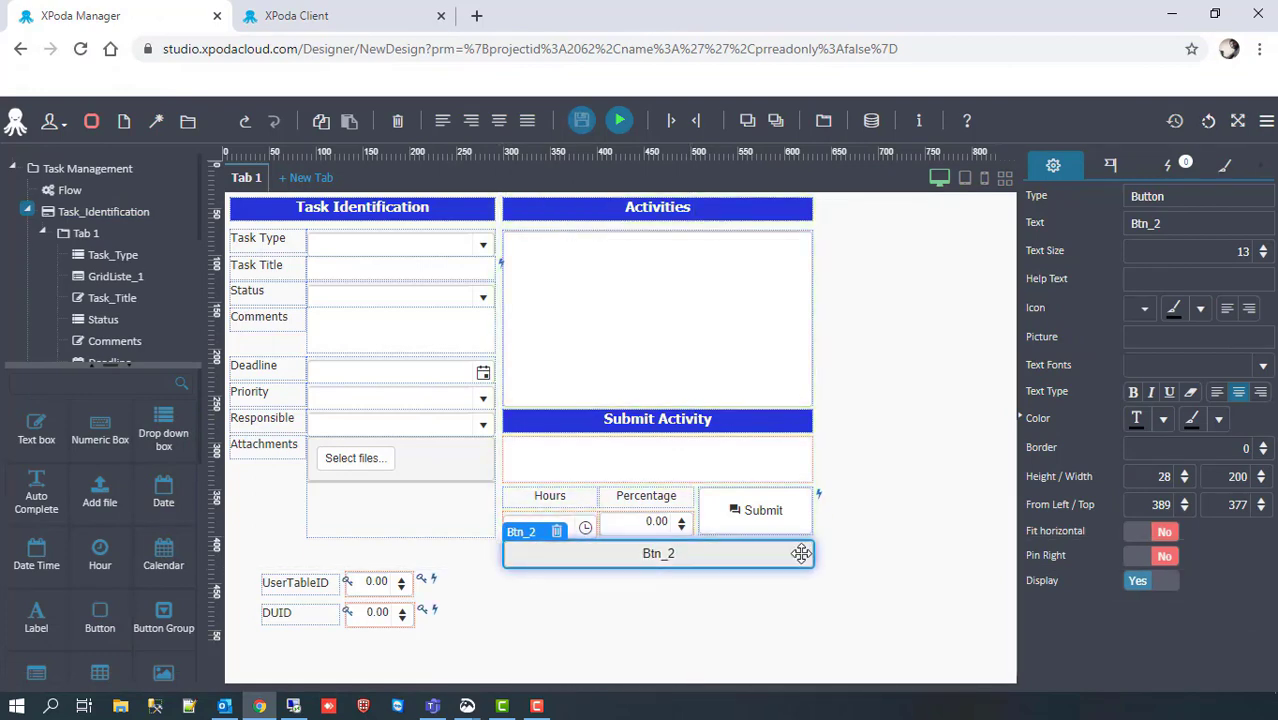
Step: Caption the button 'Report Activities', give it the mail envelope icon, and add a new action
{"action": "left_click", "coordinate": [800, 552]}
{"action": "double_click", "coordinate": [1164, 231]}
{"action": "type", "text": "Repo"}
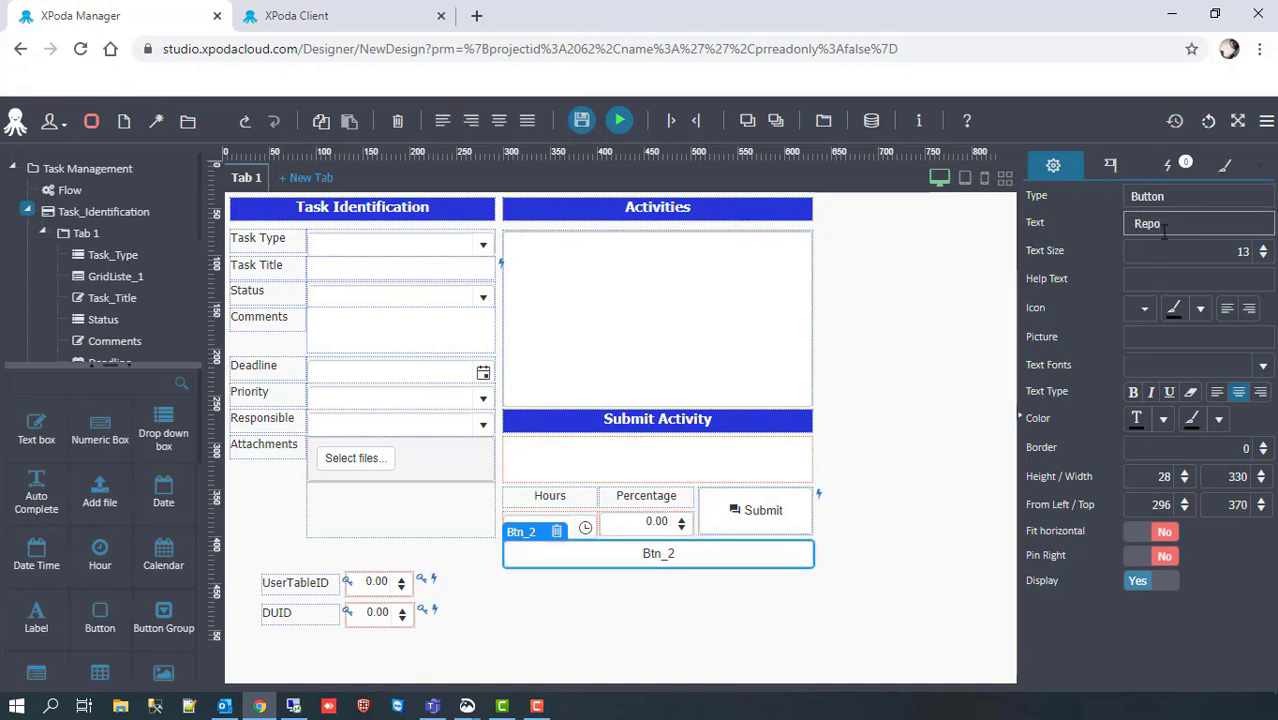
{"action": "type", "text": "rt Activit"}
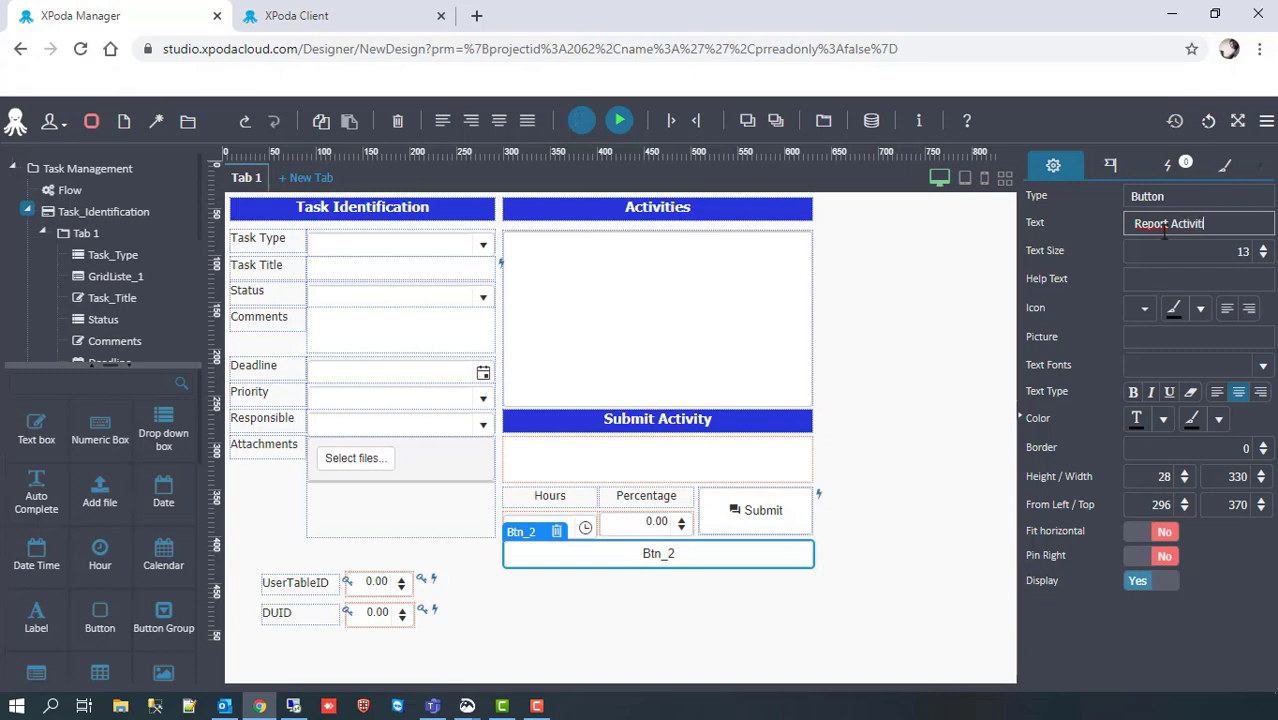
{"action": "type", "text": "ies"}
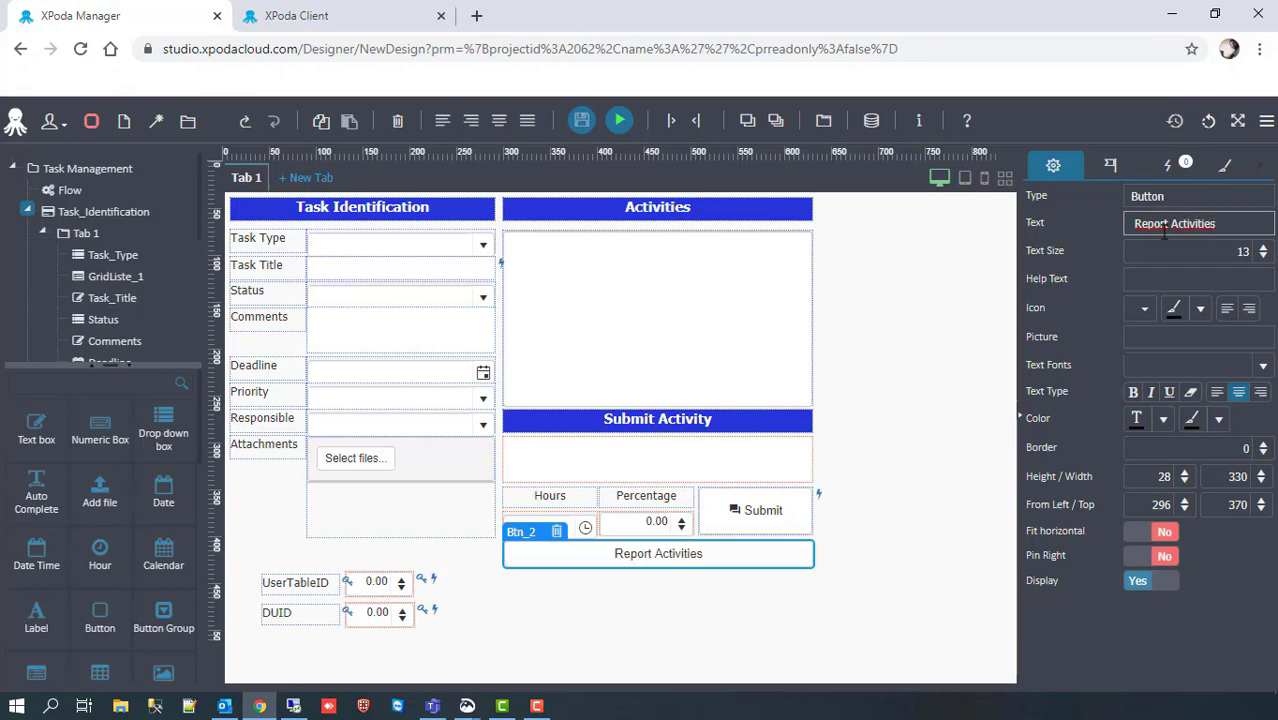
{"action": "left_click", "coordinate": [1140, 308]}
{"action": "left_click", "coordinate": [932, 245]}
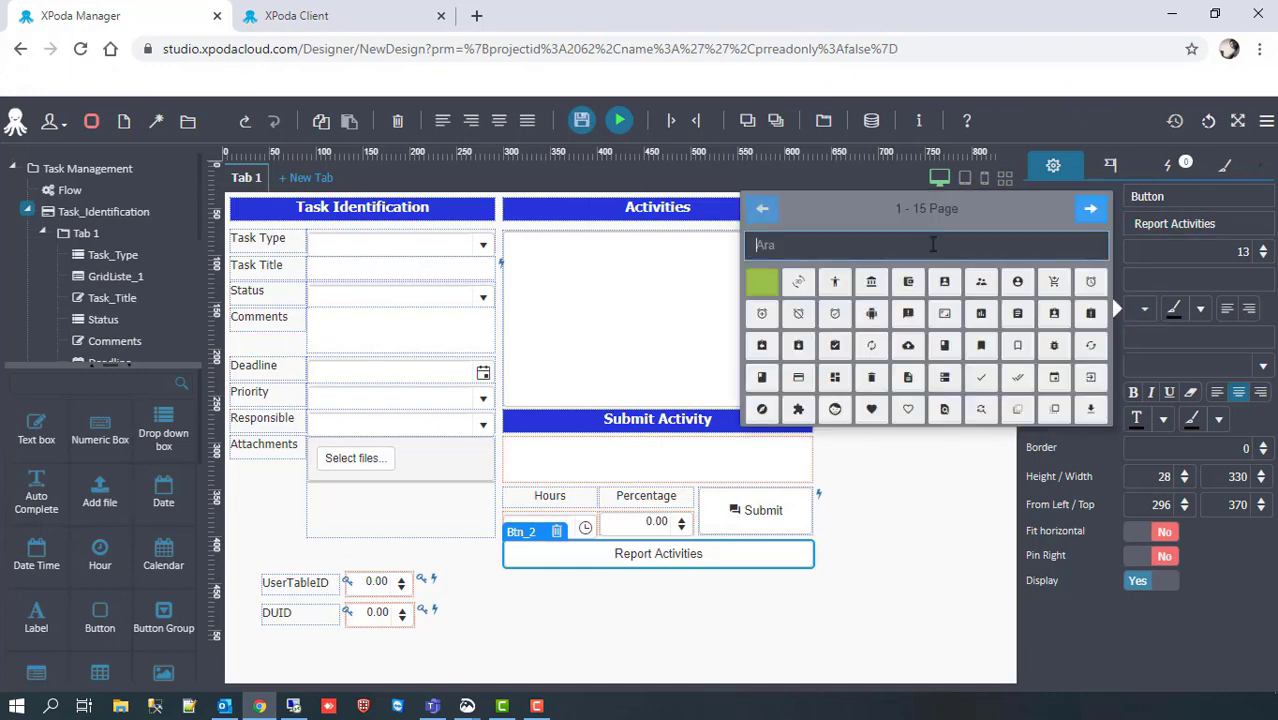
{"action": "type", "text": "mail"}
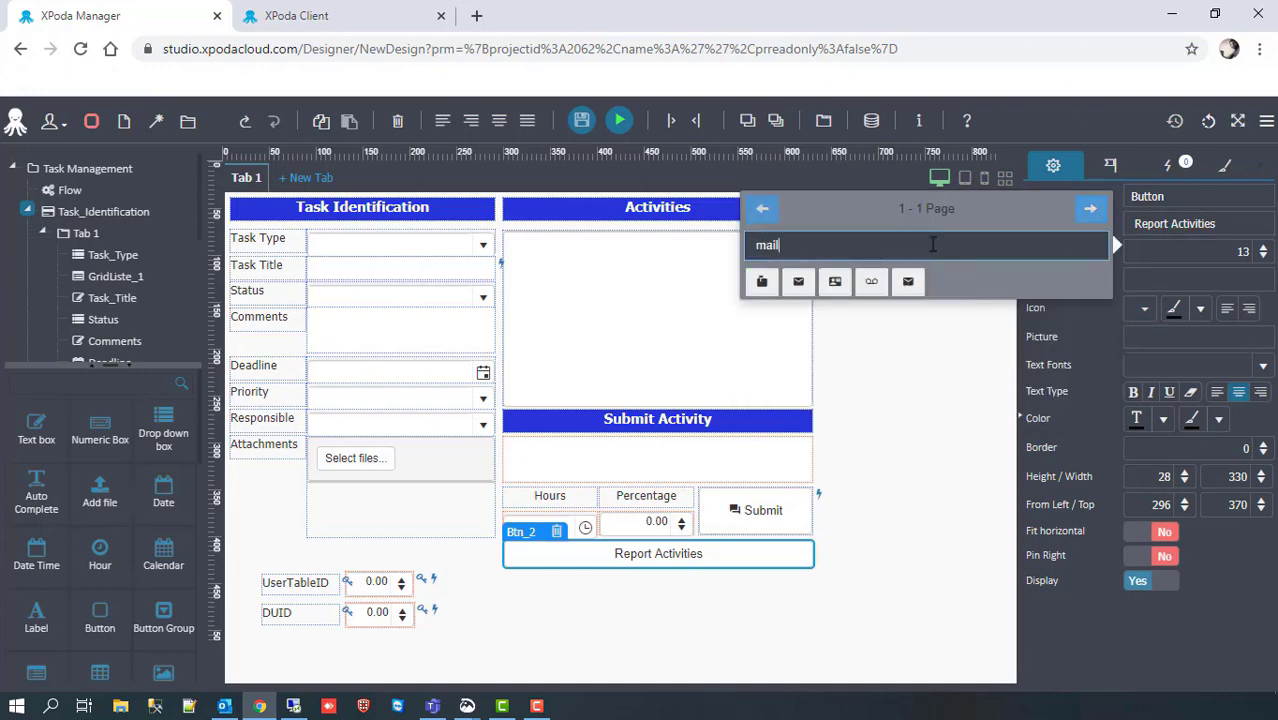
{"action": "left_click", "coordinate": [798, 282]}
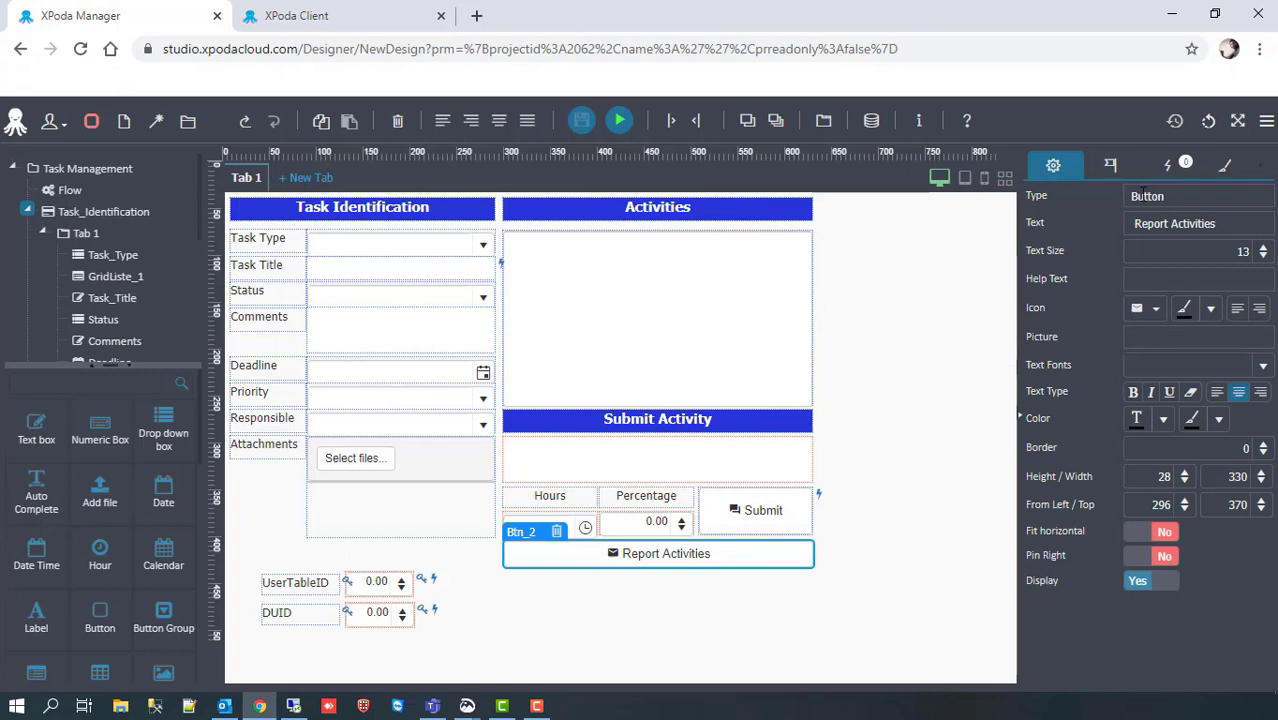
{"action": "left_click", "coordinate": [1167, 165]}
{"action": "left_click", "coordinate": [1100, 199]}
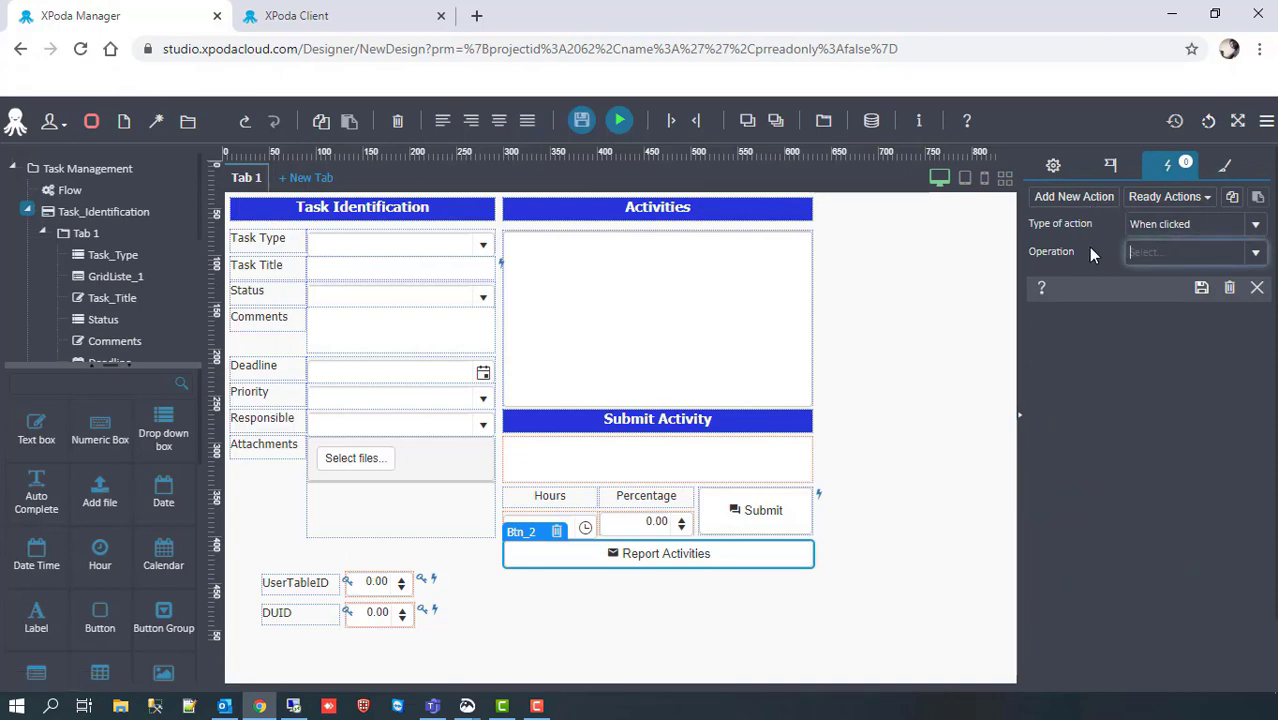
Step: Make the action send the form by e-mail with the Activities report design attached
{"action": "type", "text": "ma"}
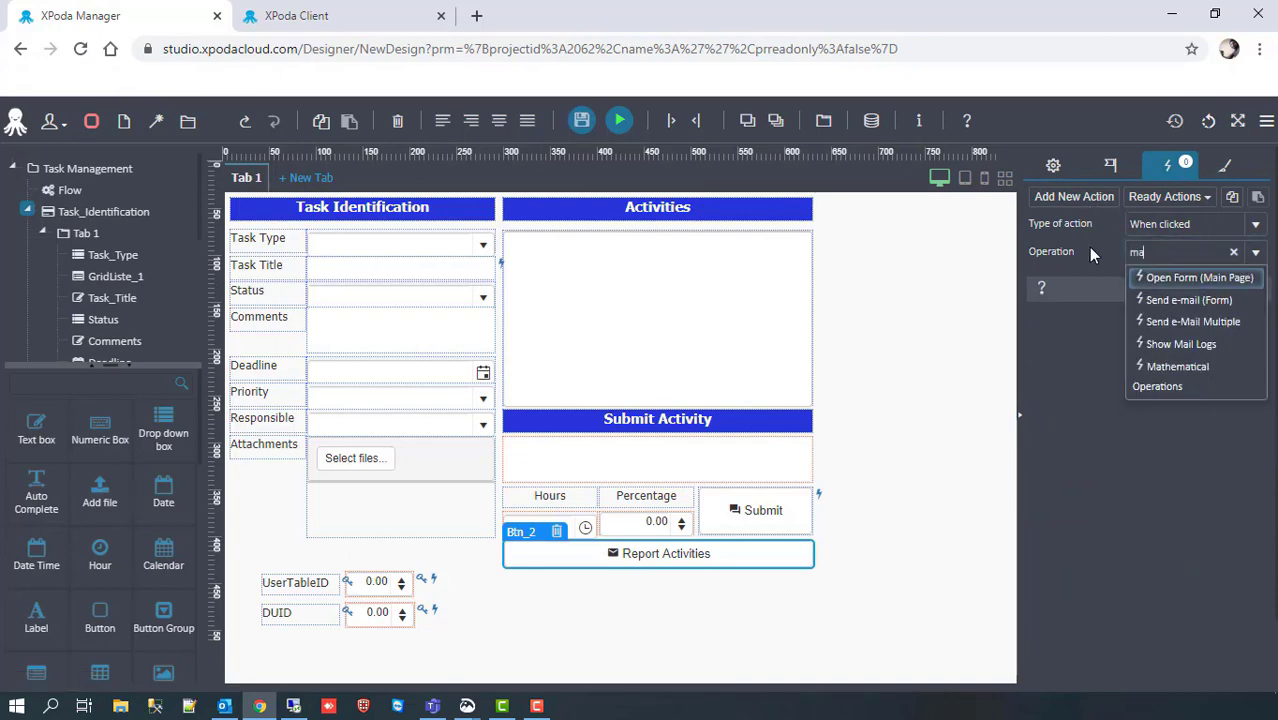
{"action": "left_click", "coordinate": [1166, 300]}
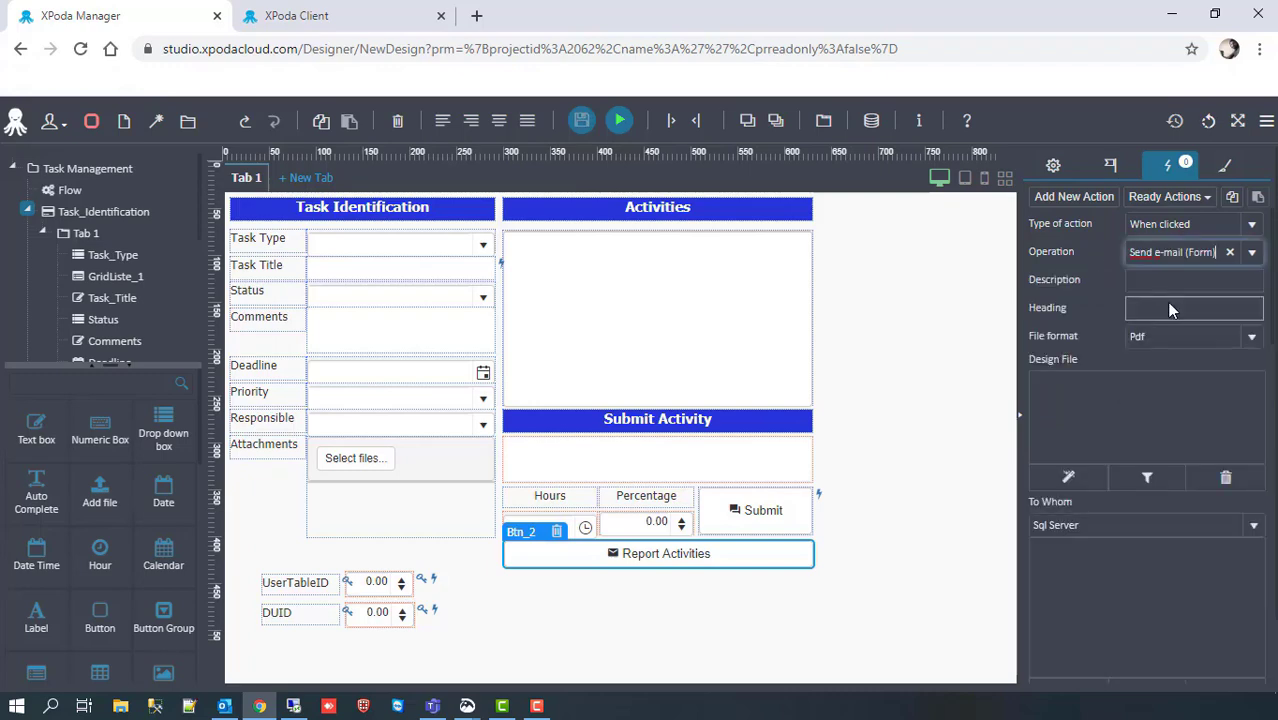
{"action": "left_click", "coordinate": [1097, 395]}
{"action": "type", "text": "A"}
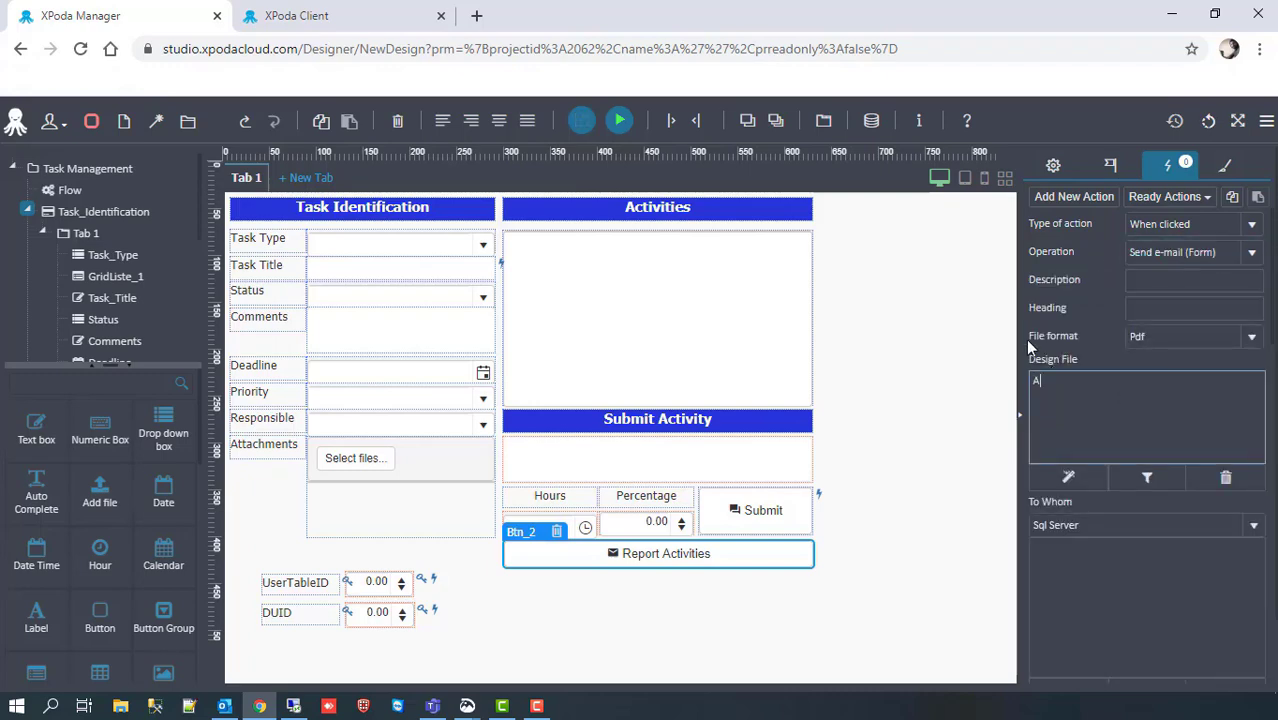
{"action": "type", "text": "ctivities"}
Step: Set the recipient via a Select query of the fixed e-mail address and the subject 'Daily Task Report'
{"action": "scroll", "coordinate": [1094, 424], "scroll_direction": "down", "scroll_amount": 1}
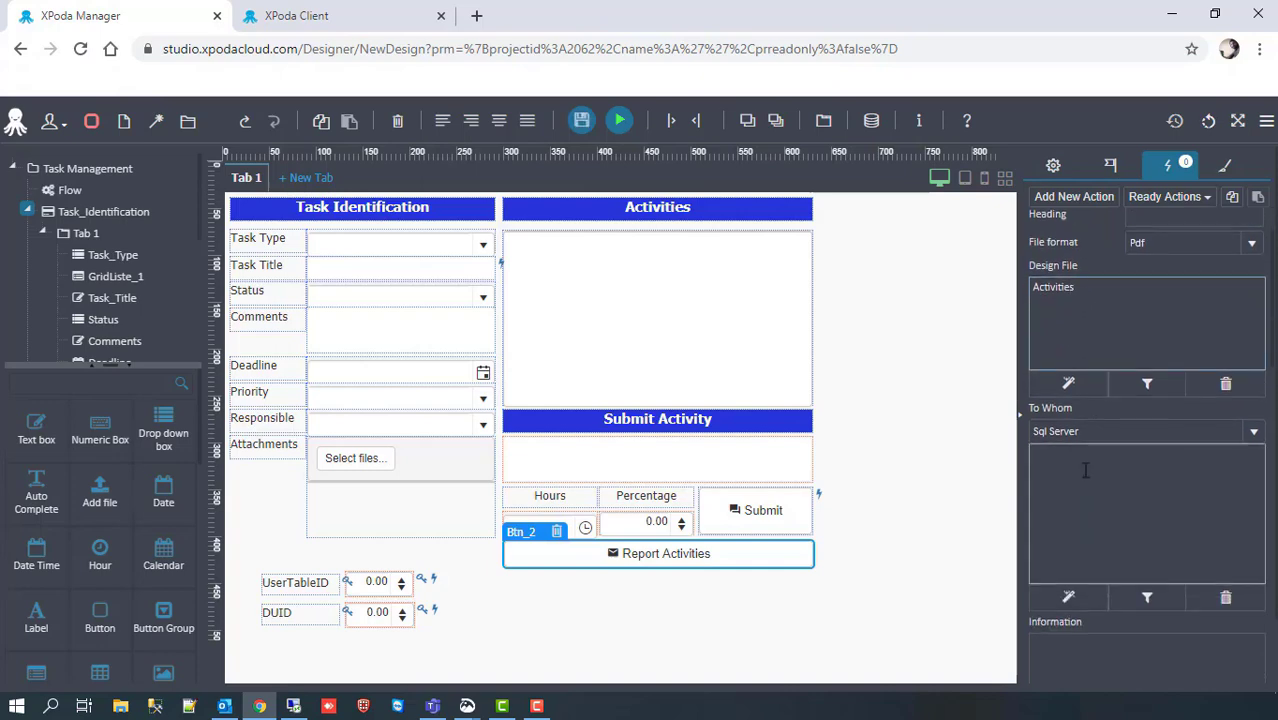
{"action": "type", "text": "elec"}
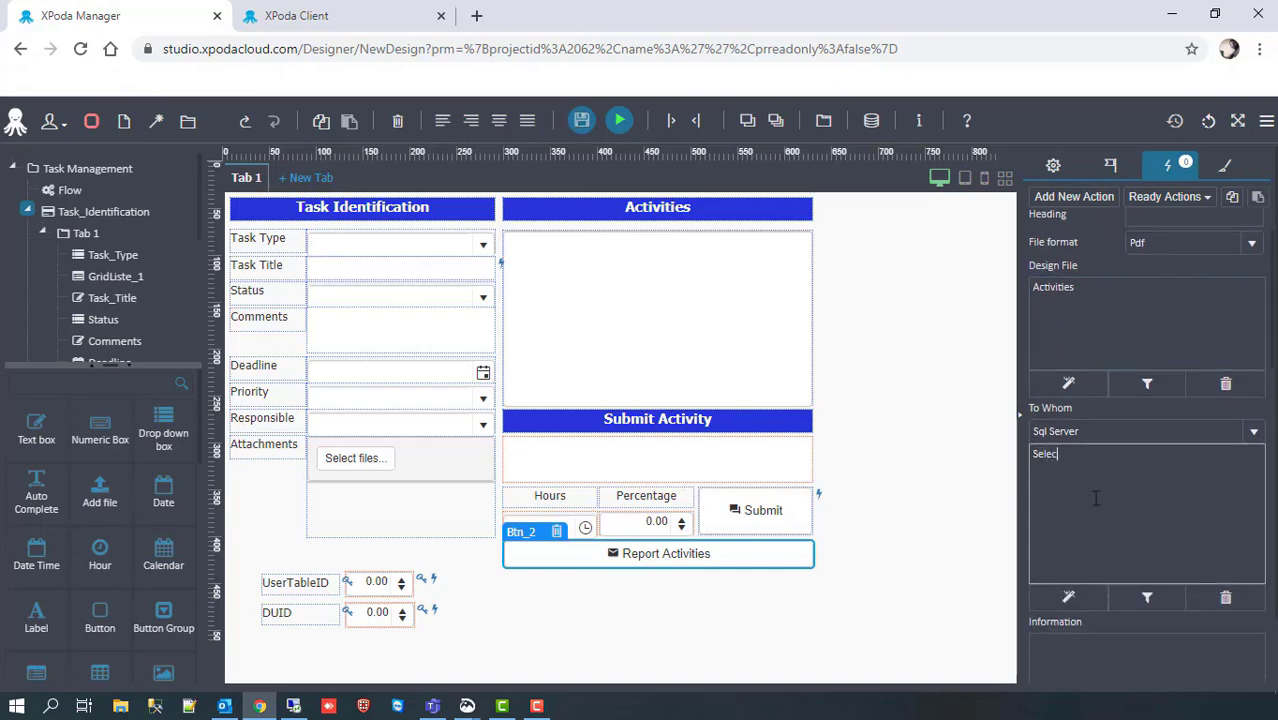
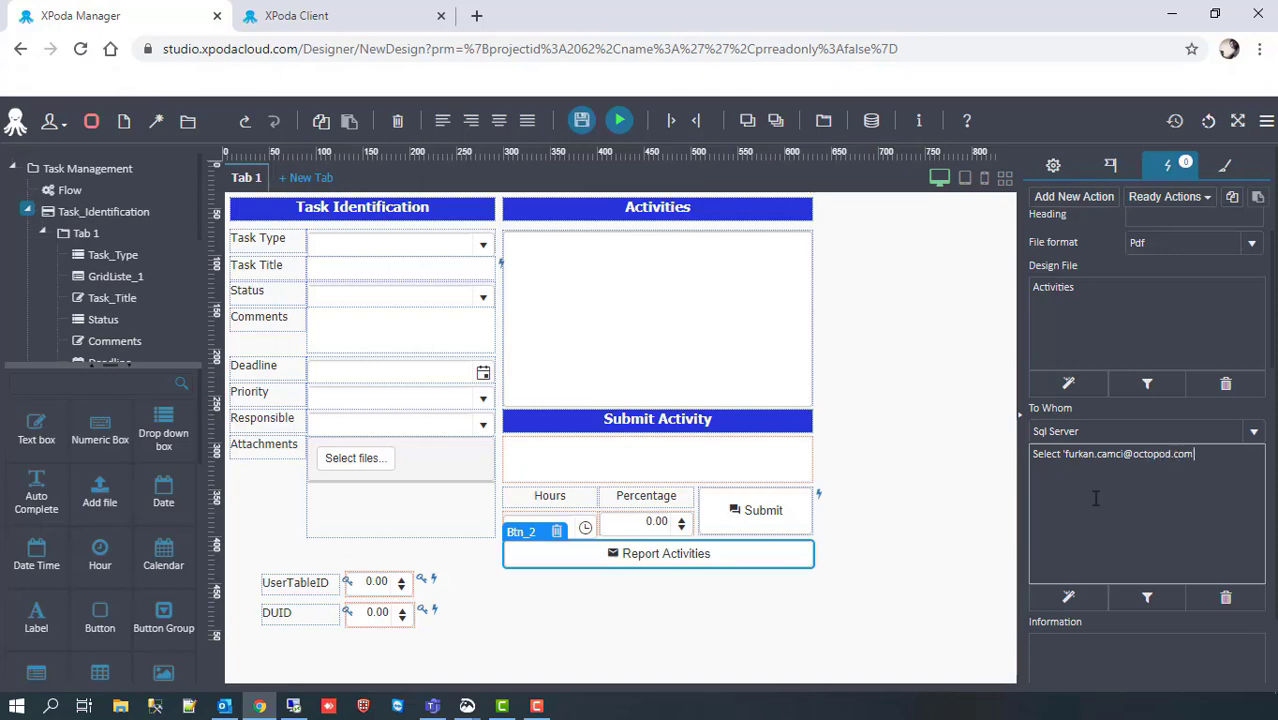
{"action": "scroll", "coordinate": [1095, 498], "scroll_direction": "down", "scroll_amount": 4}
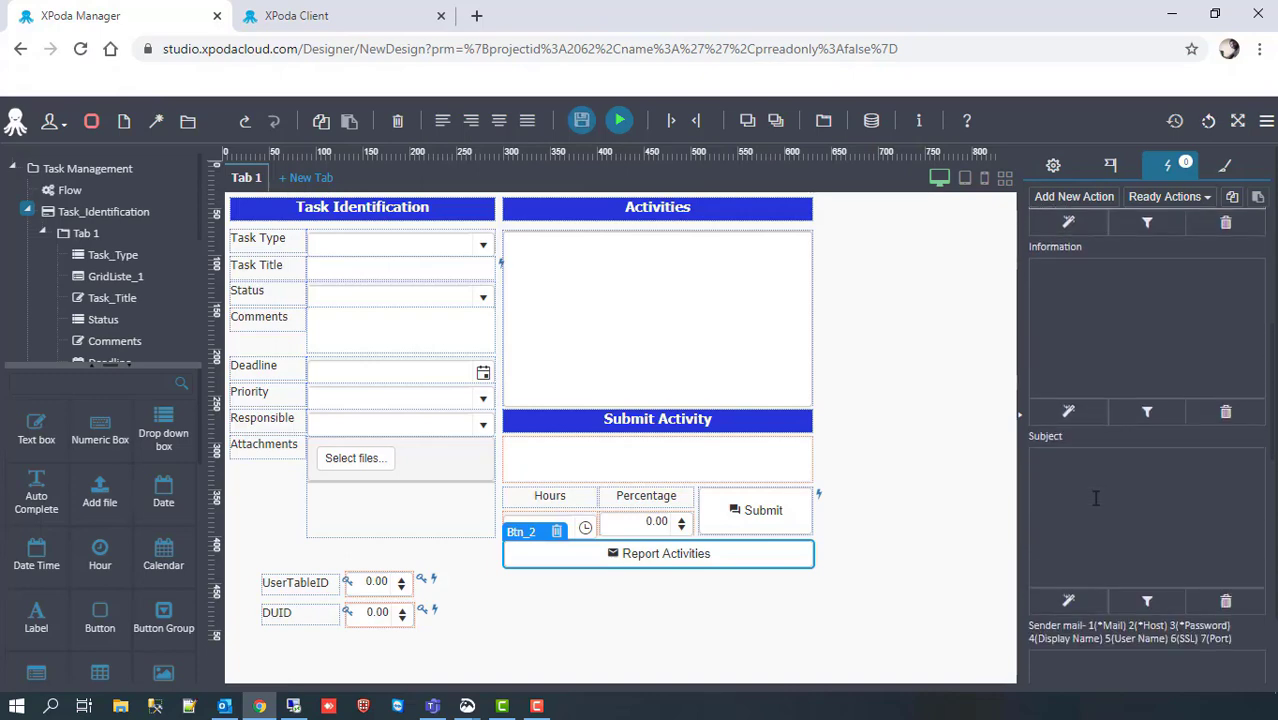
{"action": "left_click", "coordinate": [1101, 487]}
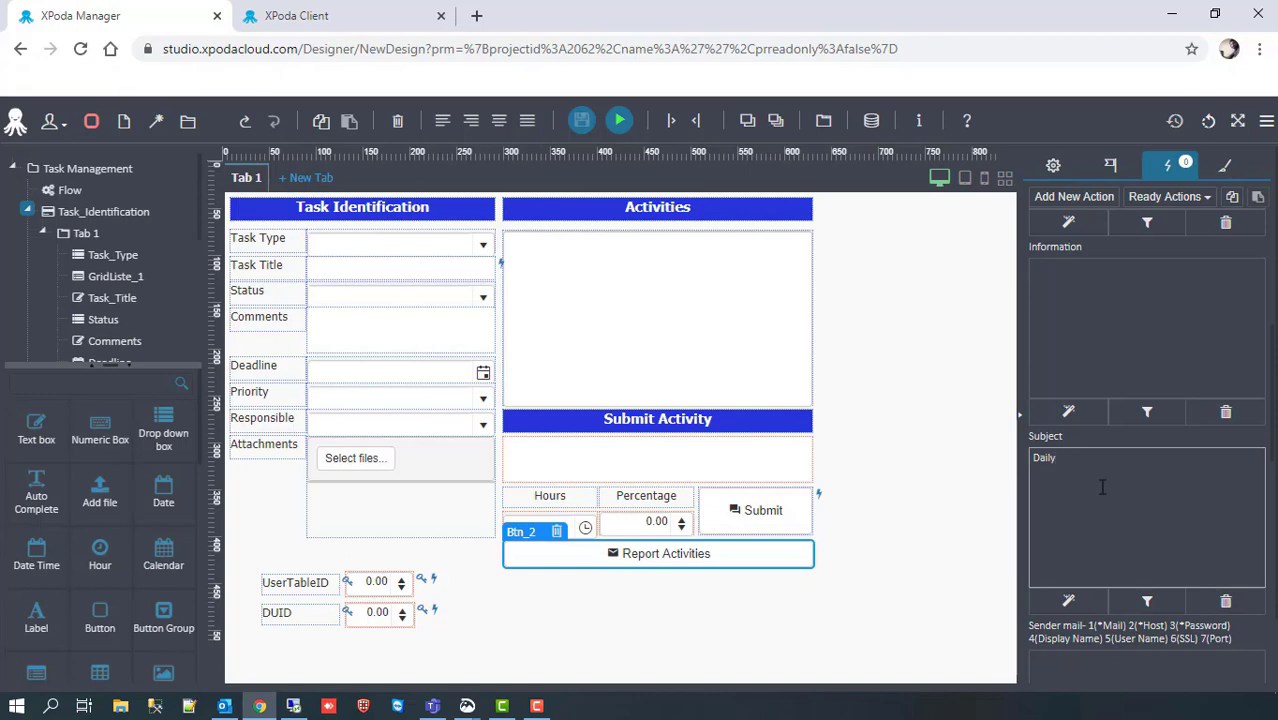
{"action": "type", "text": "Daily Task Report"}
{"action": "scroll", "coordinate": [1100, 490], "scroll_direction": "down", "scroll_amount": 5}
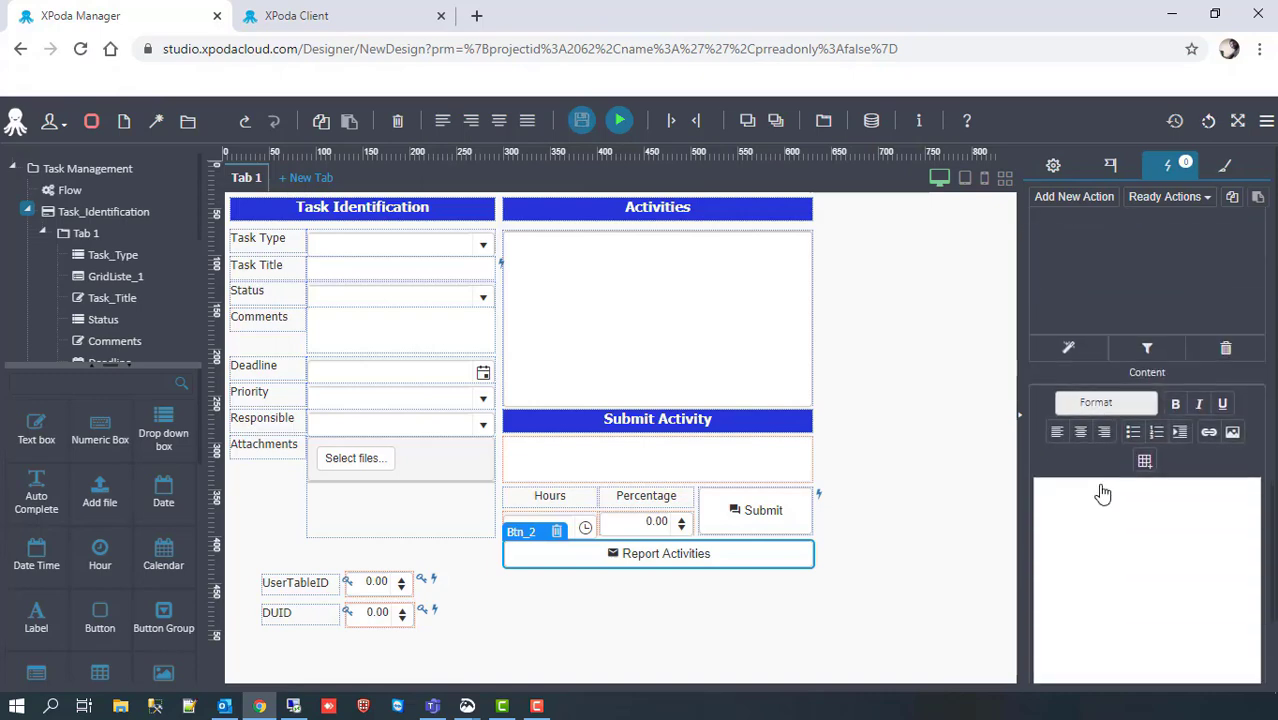
Step: Write the body 'Hi,' / 'Daily working report of the personnel is in the attached file' and save the action
{"action": "left_click", "coordinate": [1099, 493]}
{"action": "type", "text": "H"}
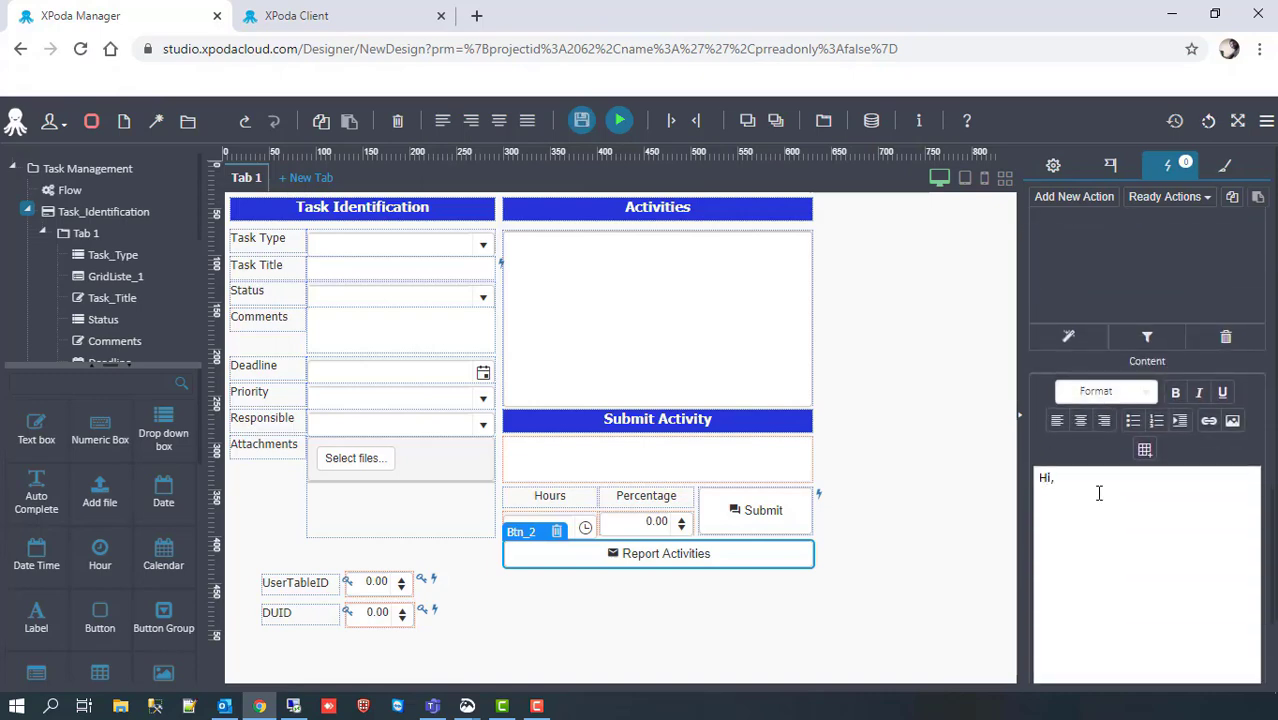
{"action": "type", "text": "i,"}
{"action": "key", "text": "Return"}
{"action": "type", "text": "Daily working"}
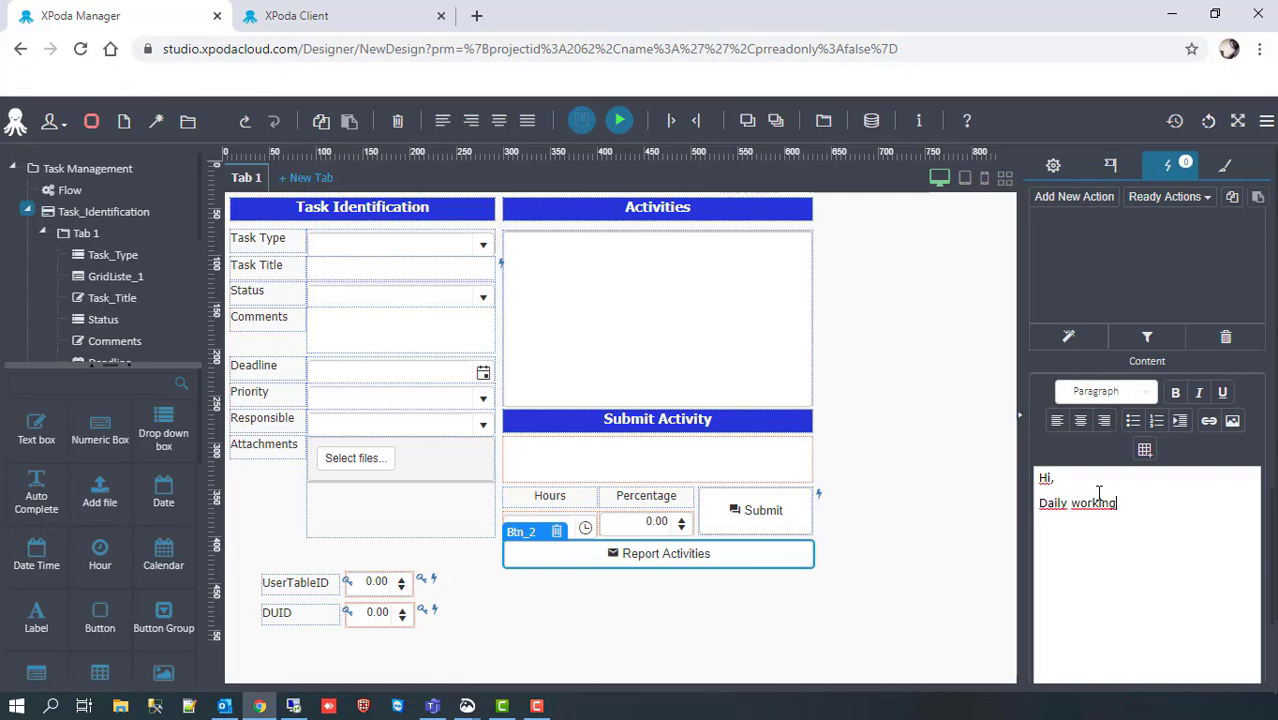
{"action": "type", "text": " report"}
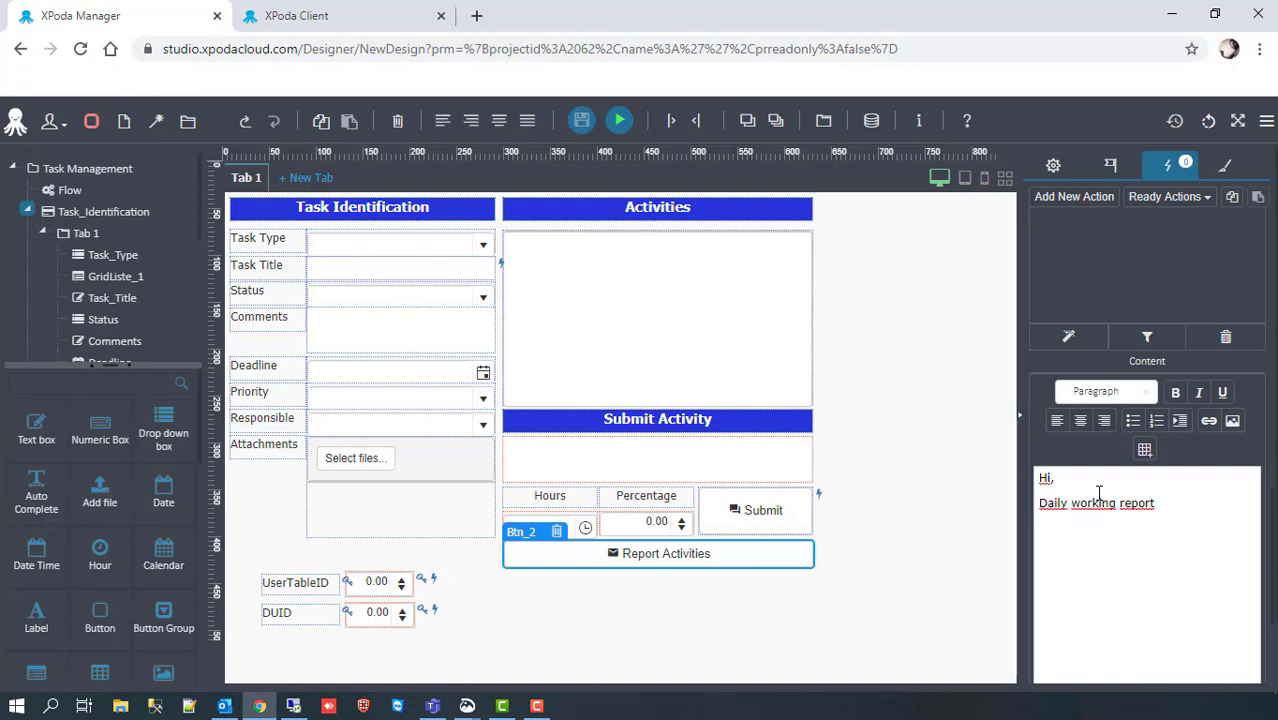
{"action": "type", "text": " of the personnel is"}
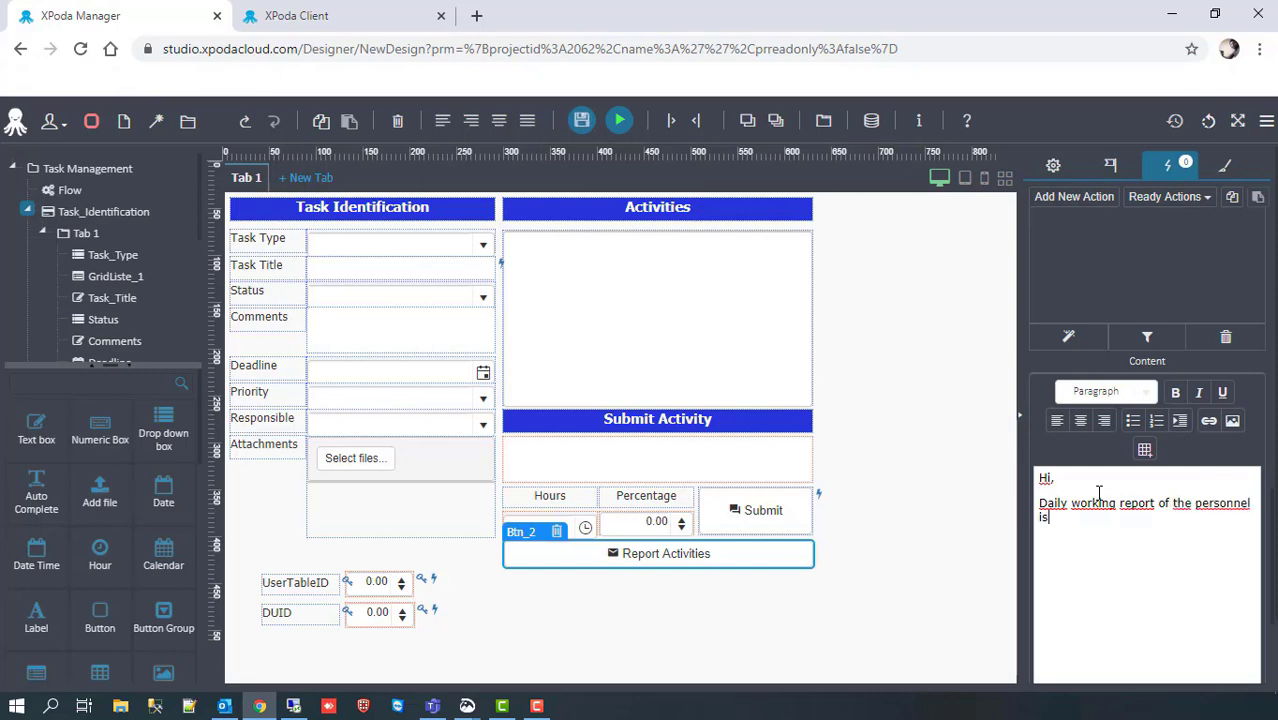
{"action": "type", "text": " in the attached"}
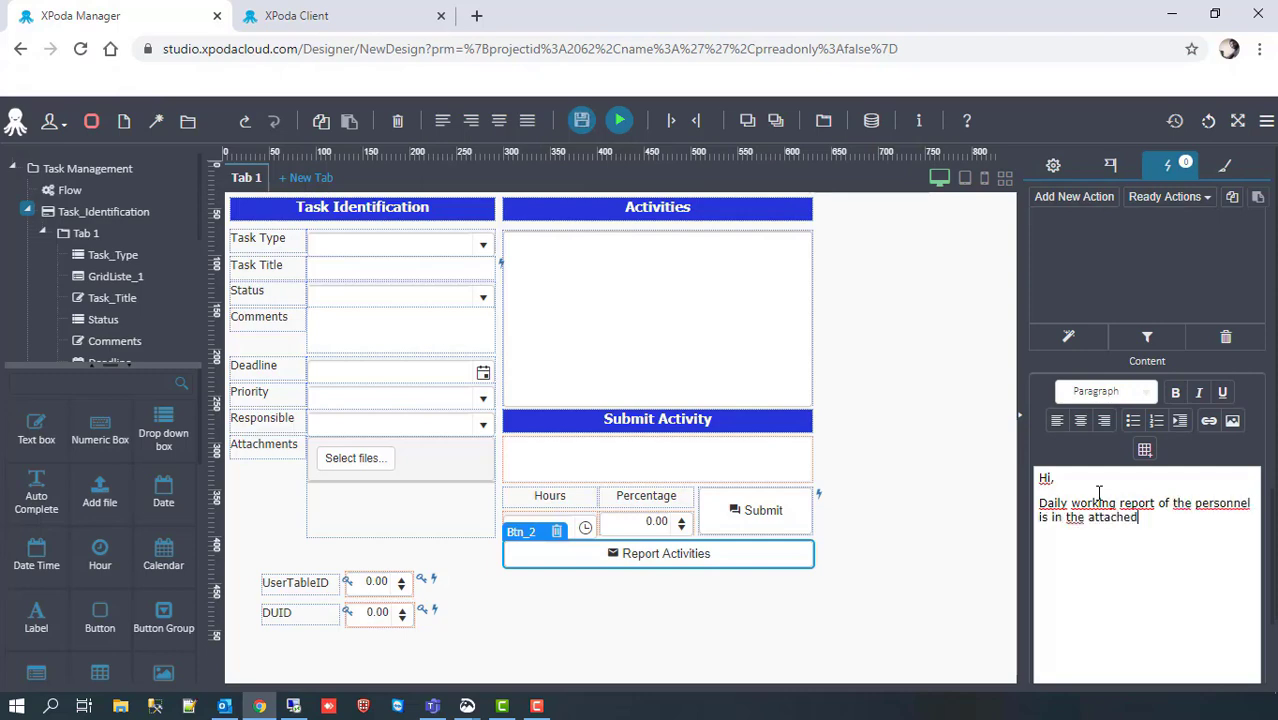
{"action": "type", "text": " file."}
{"action": "scroll", "coordinate": [1099, 493], "scroll_direction": "down", "scroll_amount": 8}
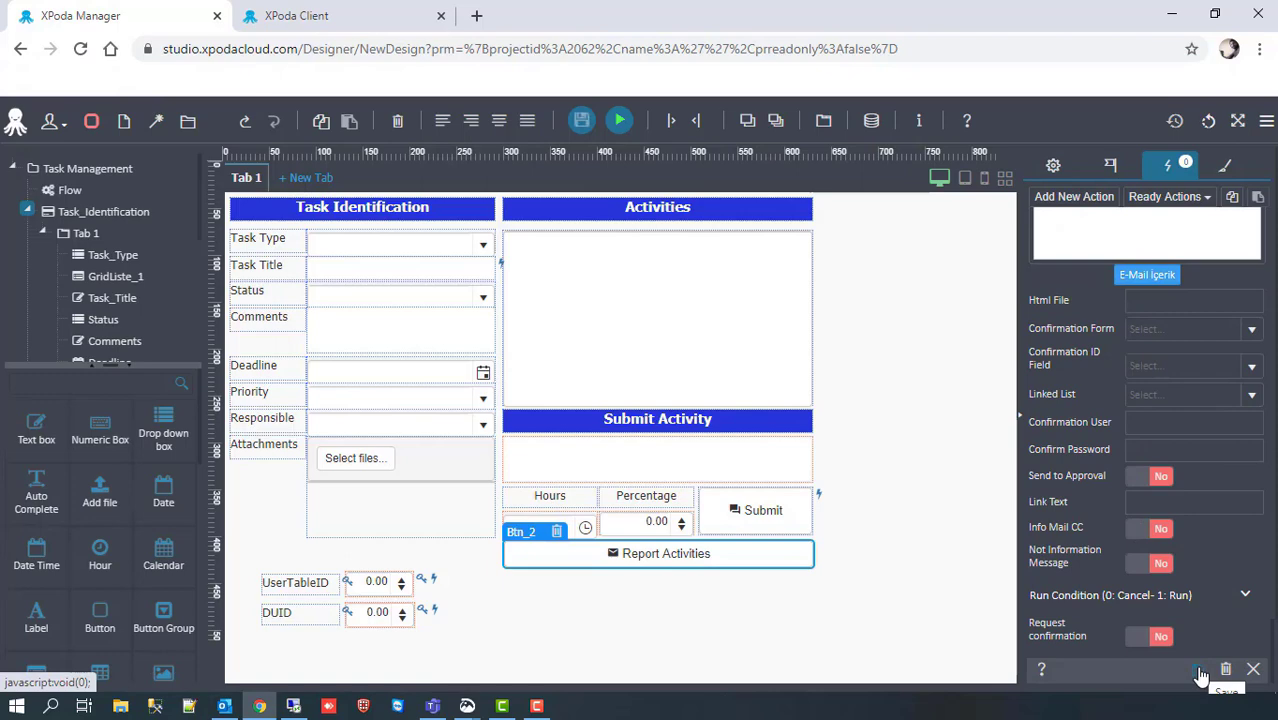
{"action": "left_click", "coordinate": [1200, 670]}
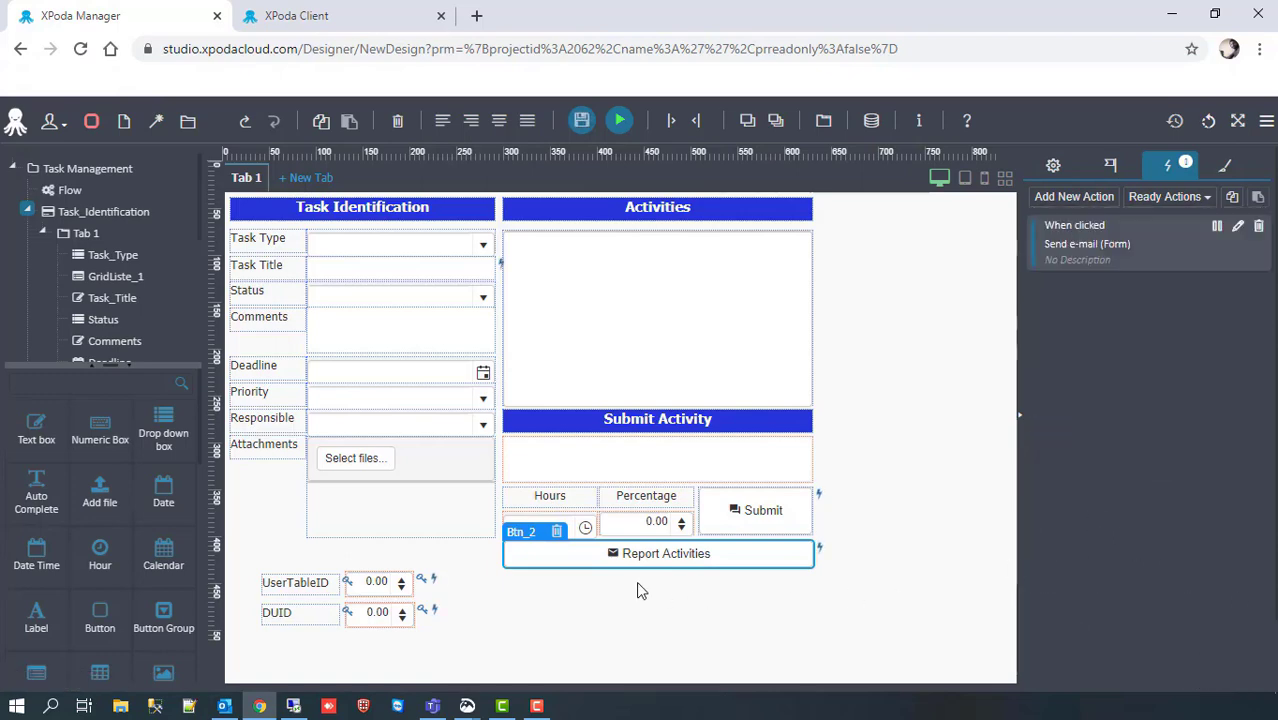
Step: Stretch the Attachments box taller, save the form design, and switch to XPoda Client
{"action": "left_click", "coordinate": [580, 593]}
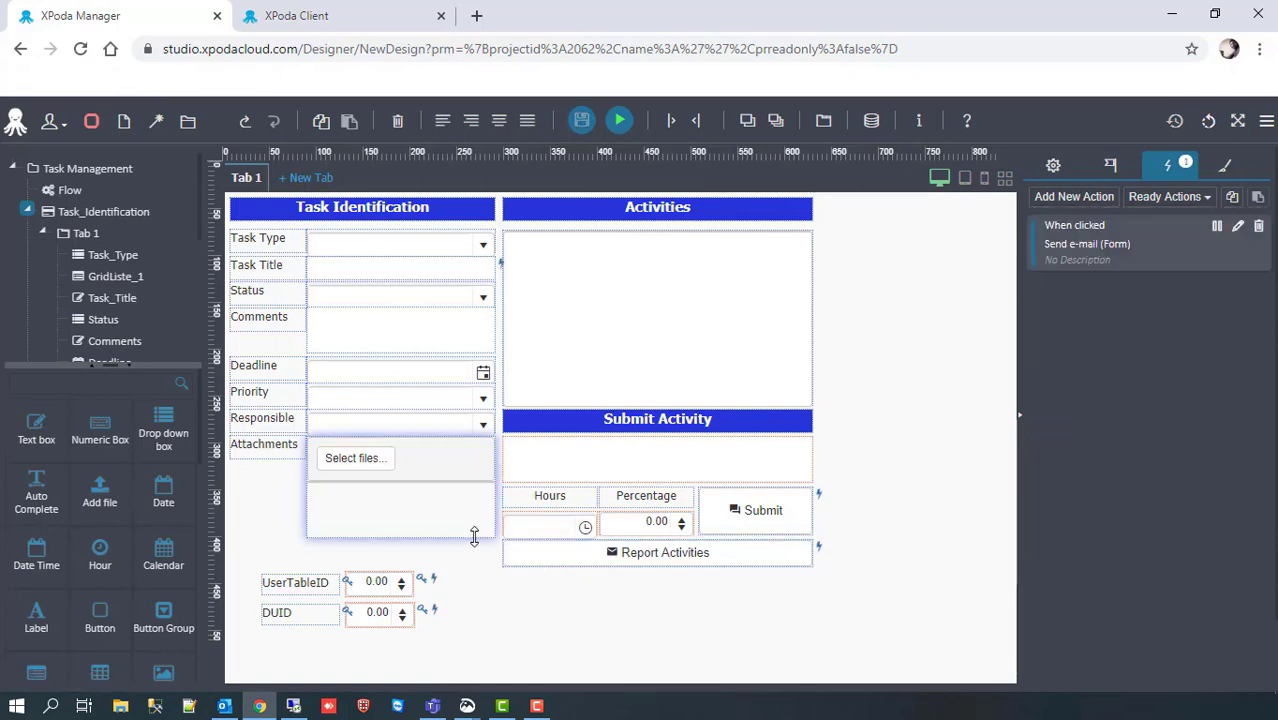
{"action": "left_click_drag", "start_coordinate": [474, 537], "coordinate": [474, 565]}
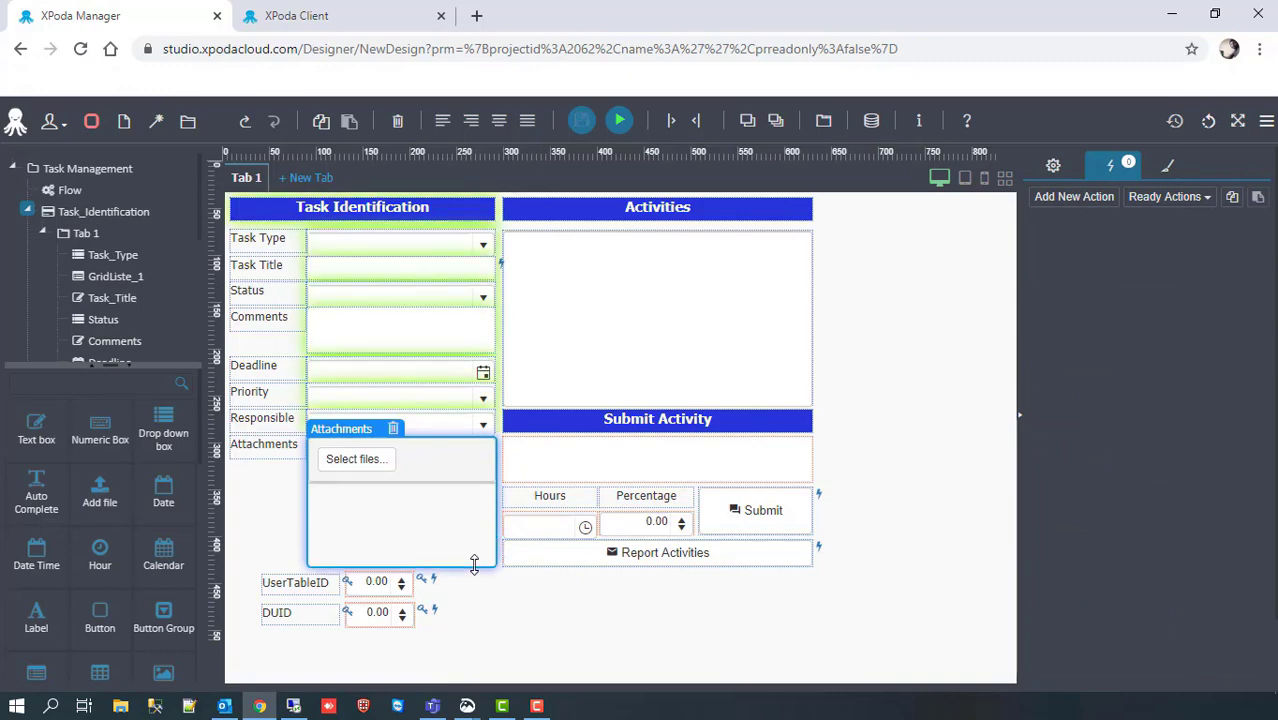
{"action": "left_click", "coordinate": [531, 591]}
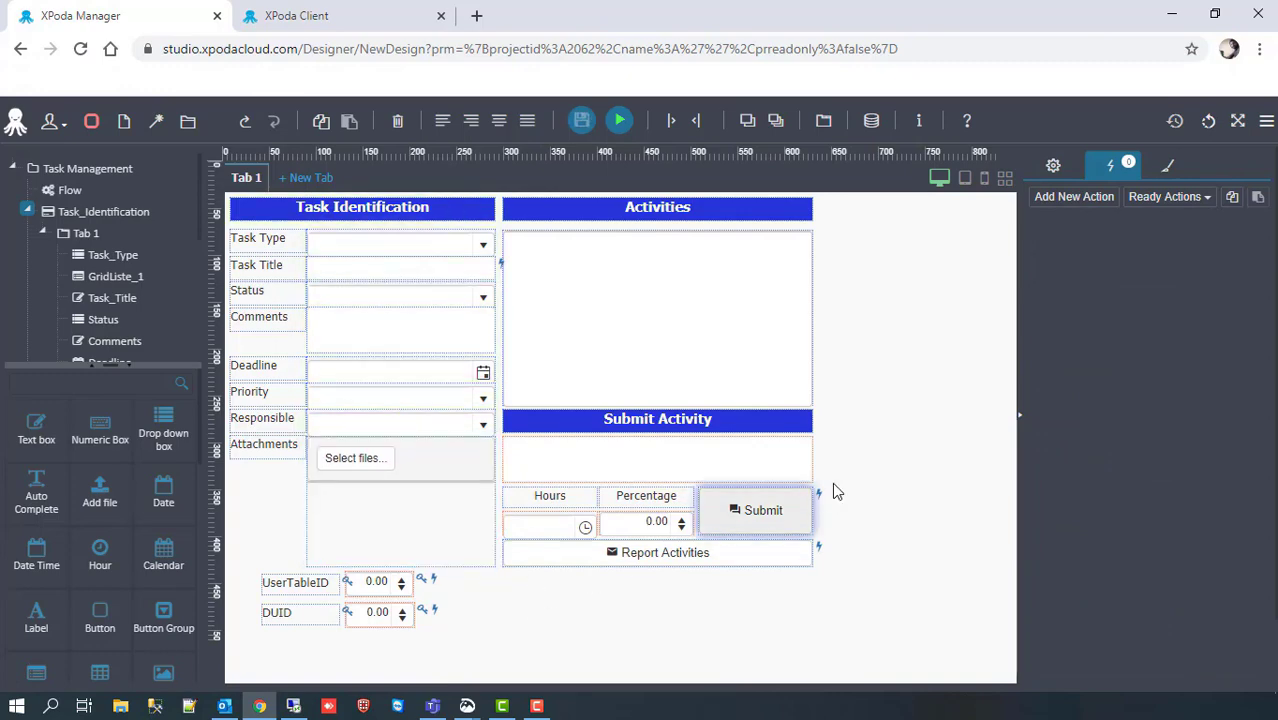
{"action": "left_click", "coordinate": [582, 120]}
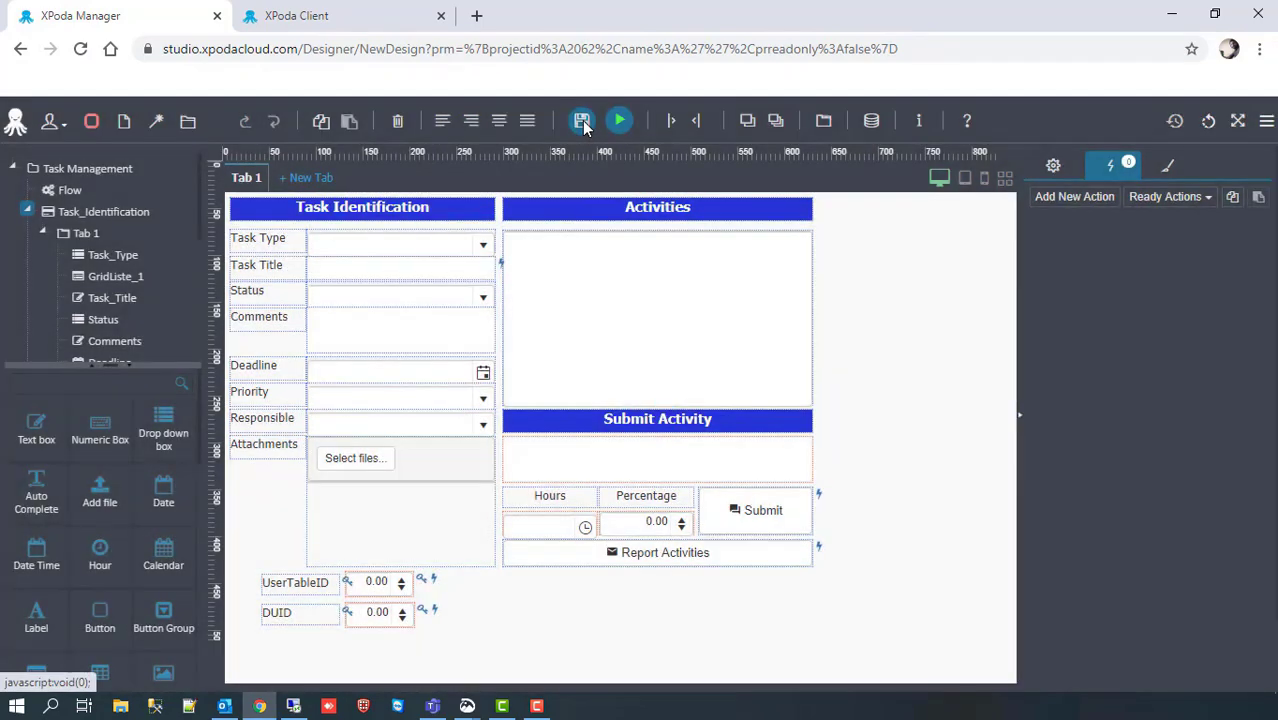
{"action": "left_click", "coordinate": [300, 15]}
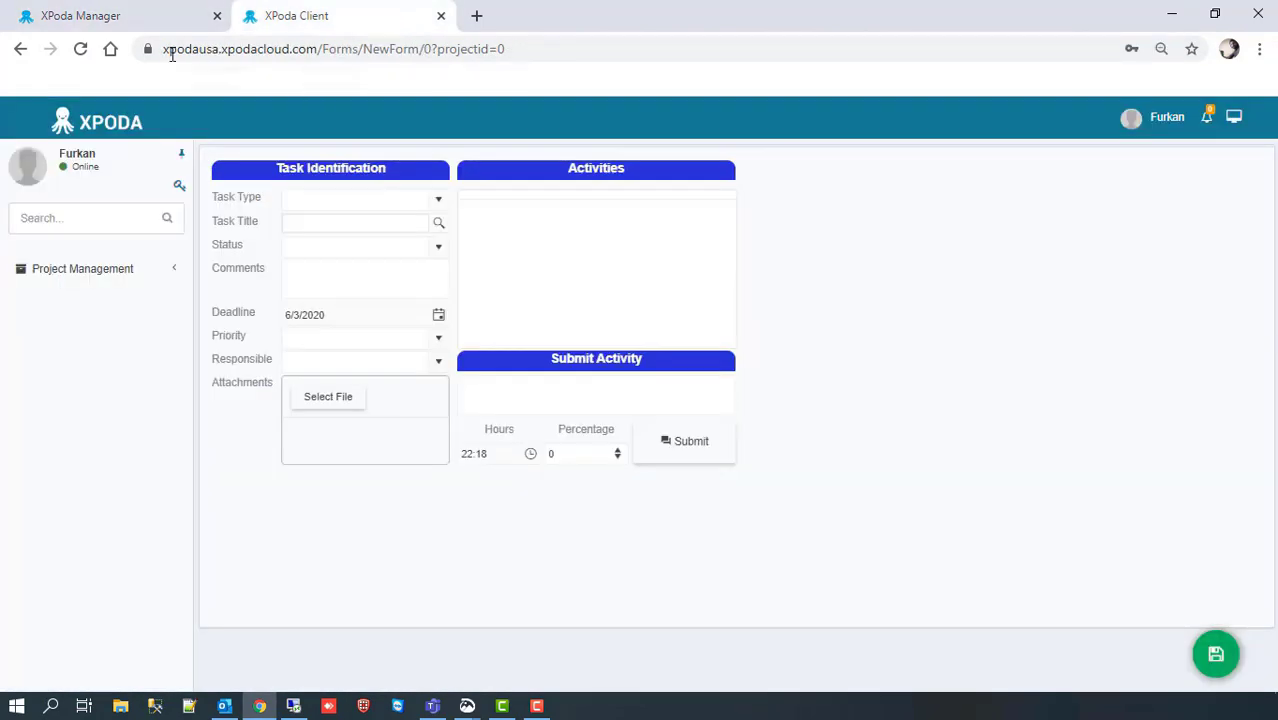
Step: Reload the client form, load the 'Web site will be design' task, and email its activity report
{"action": "left_click", "coordinate": [81, 49]}
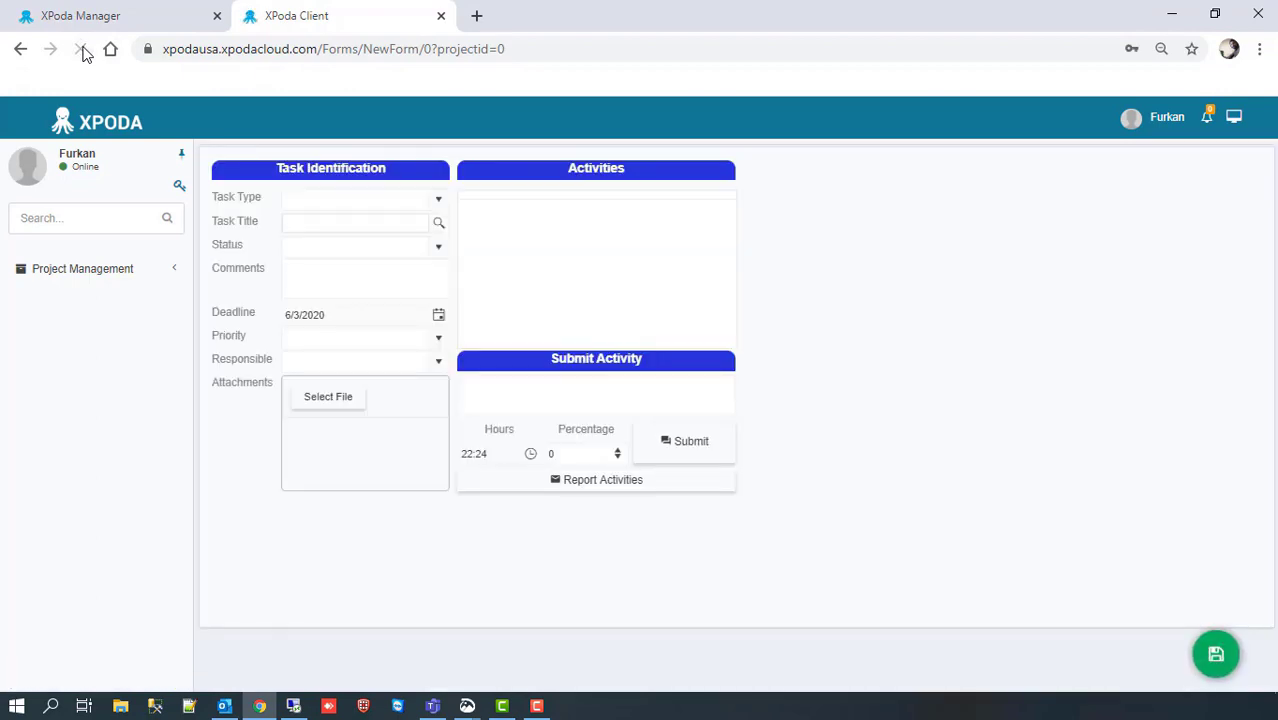
{"action": "left_click", "coordinate": [438, 223]}
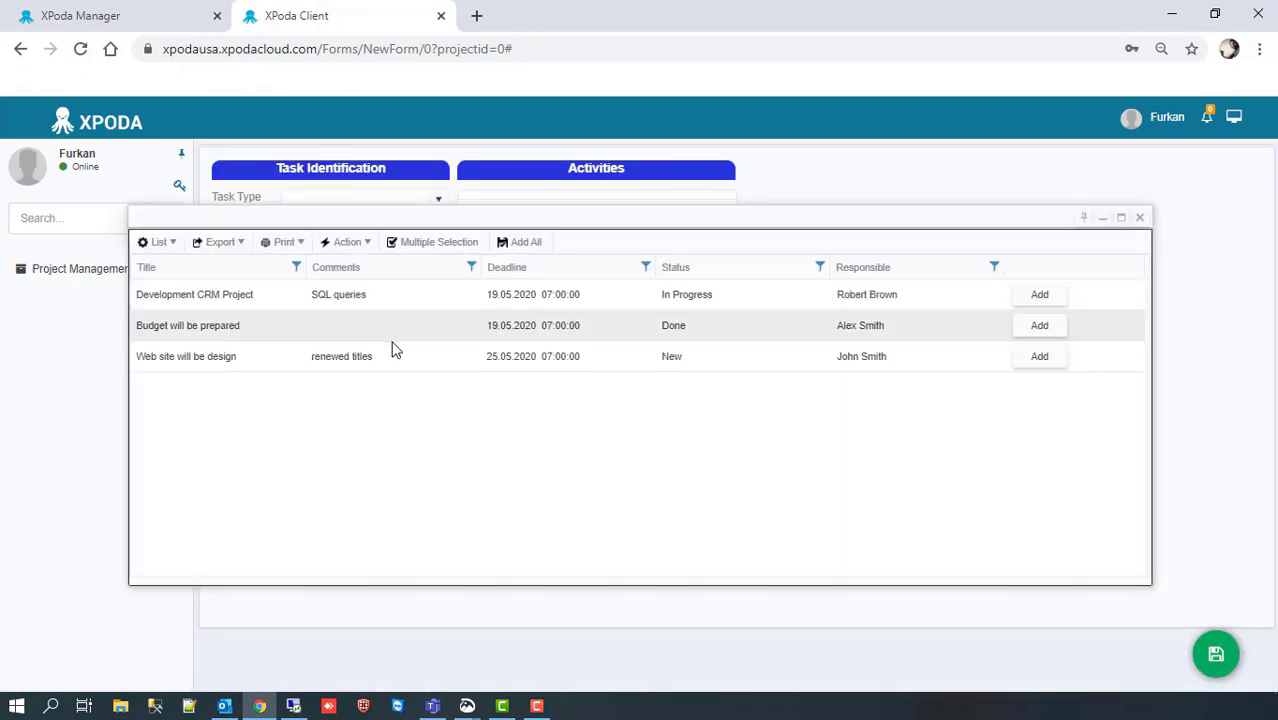
{"action": "left_click", "coordinate": [392, 350]}
{"action": "left_click", "coordinate": [391, 343]}
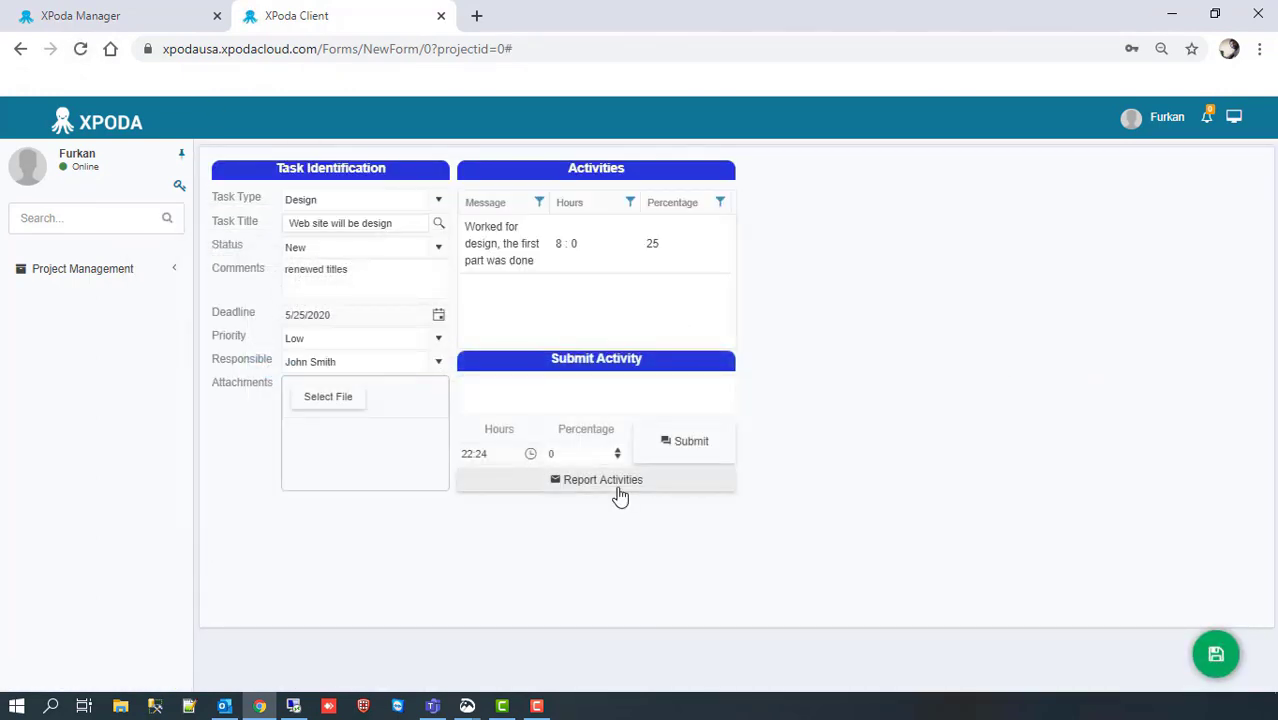
{"action": "left_click", "coordinate": [617, 489]}
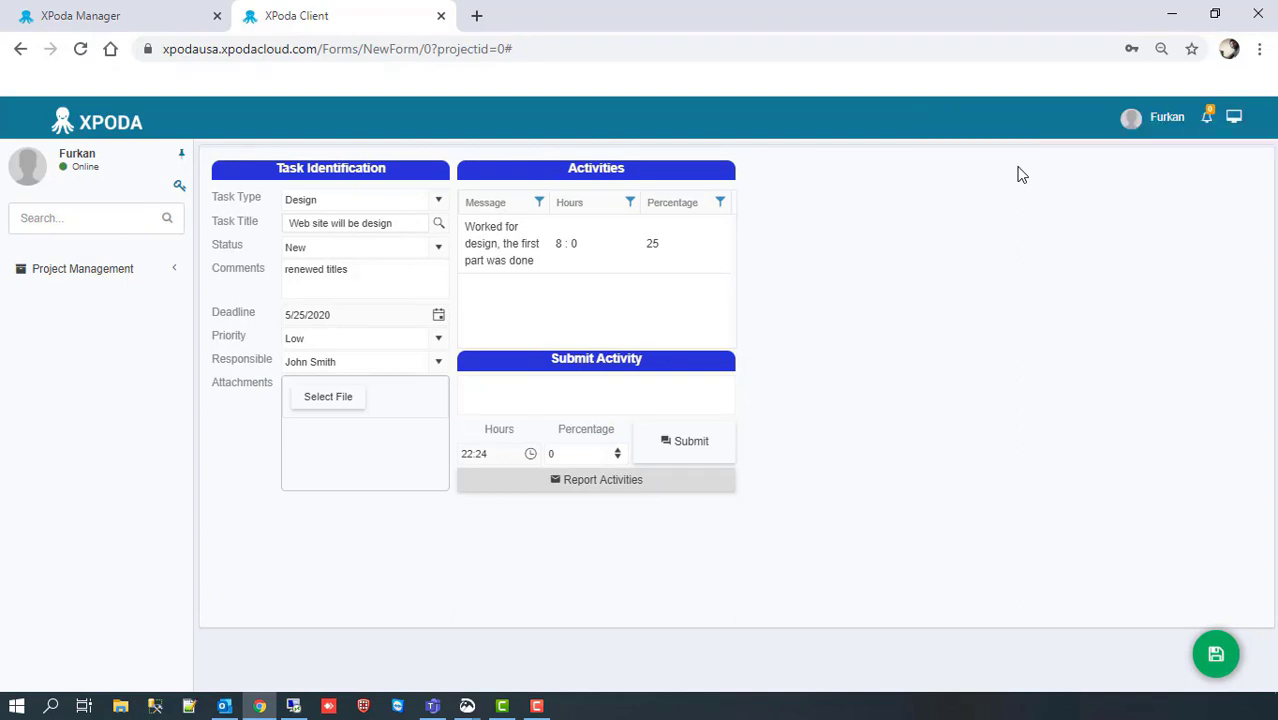
Step: In Outlook, open the Daily Task Report email and its Document.pdf attachment
{"action": "left_click", "coordinate": [226, 707]}
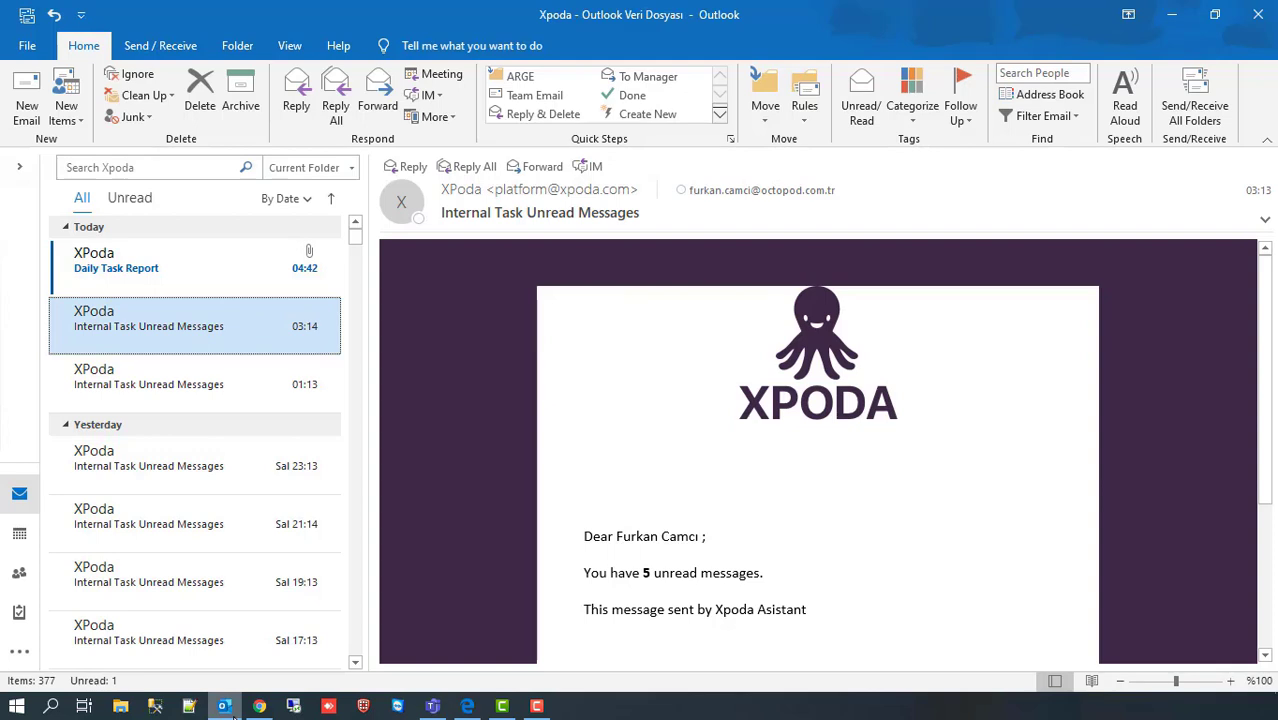
{"action": "left_click", "coordinate": [202, 283]}
{"action": "double_click", "coordinate": [463, 258]}
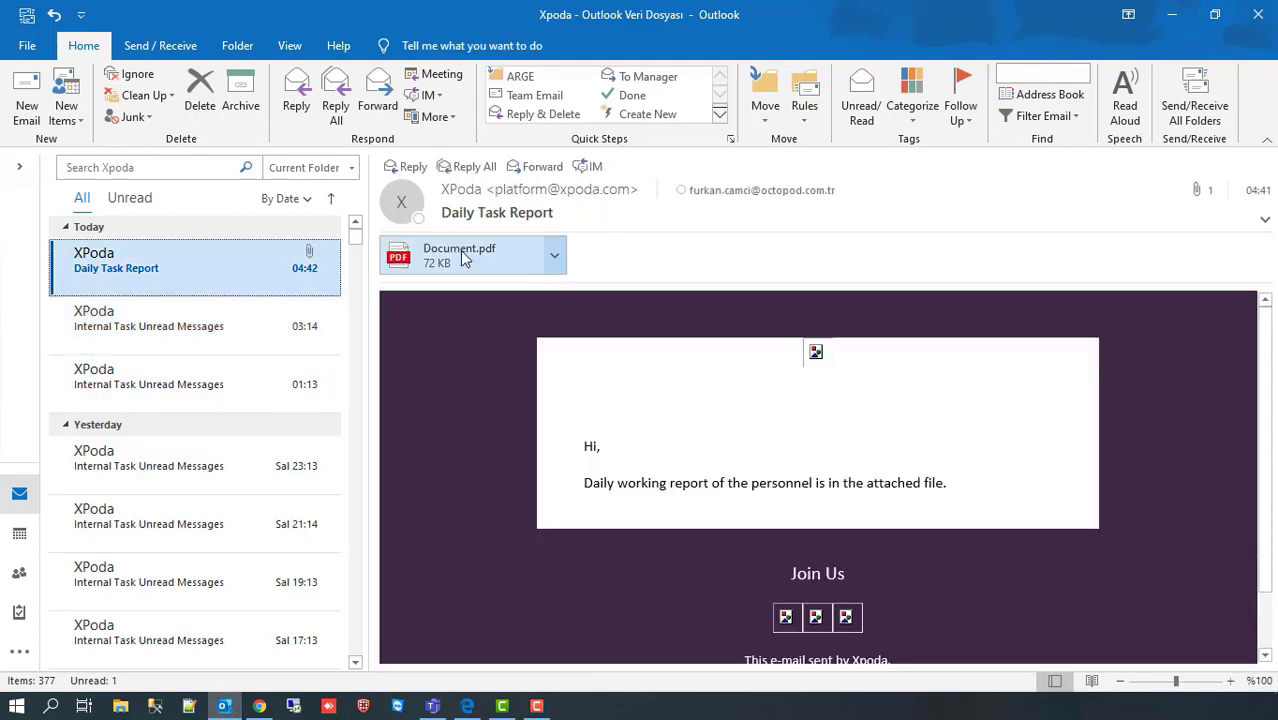
{"action": "left_click", "coordinate": [527, 397]}
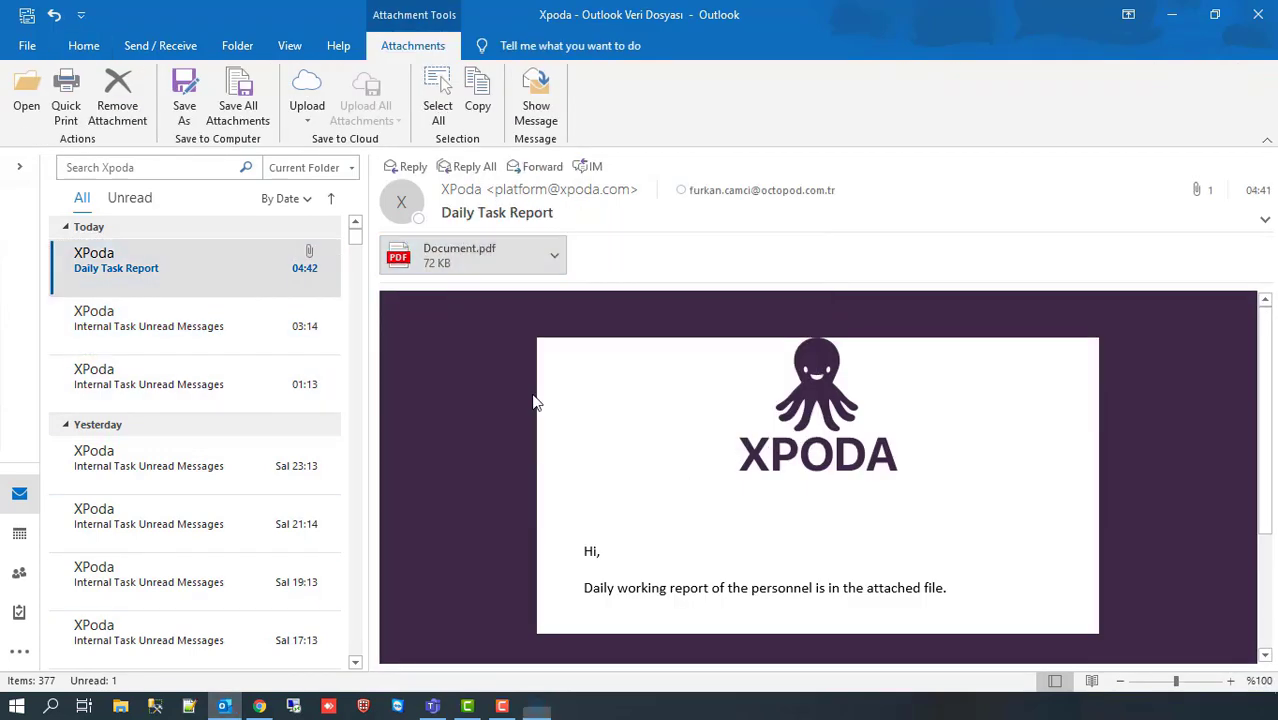